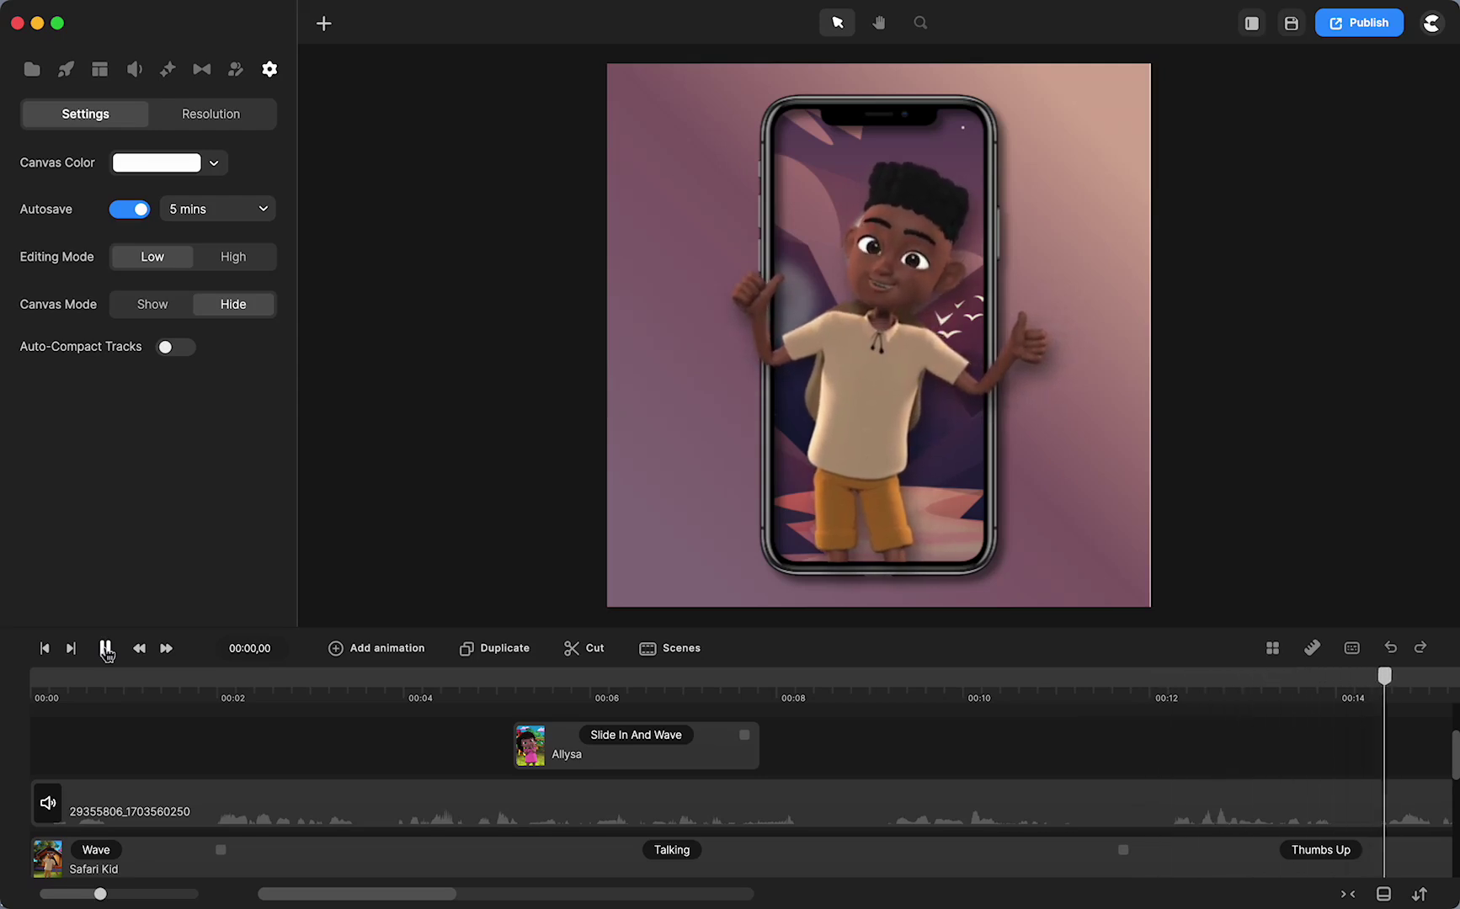
Step: Play and scrub through the project timeline to review the phone scene and the computer scene that follows it
click(106, 648)
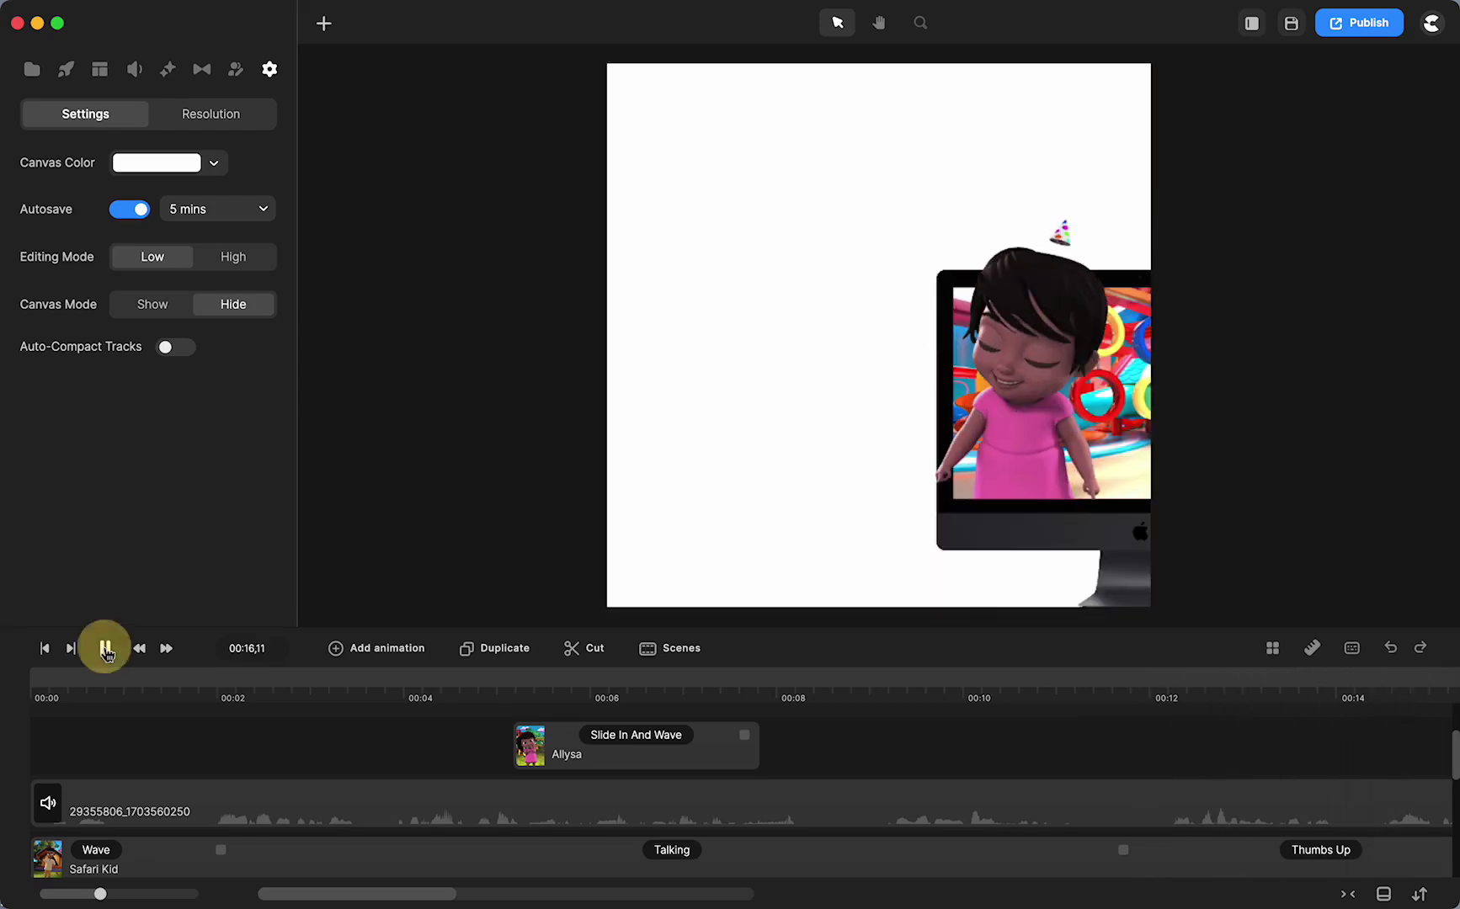
scroll(544, 817, right, 5)
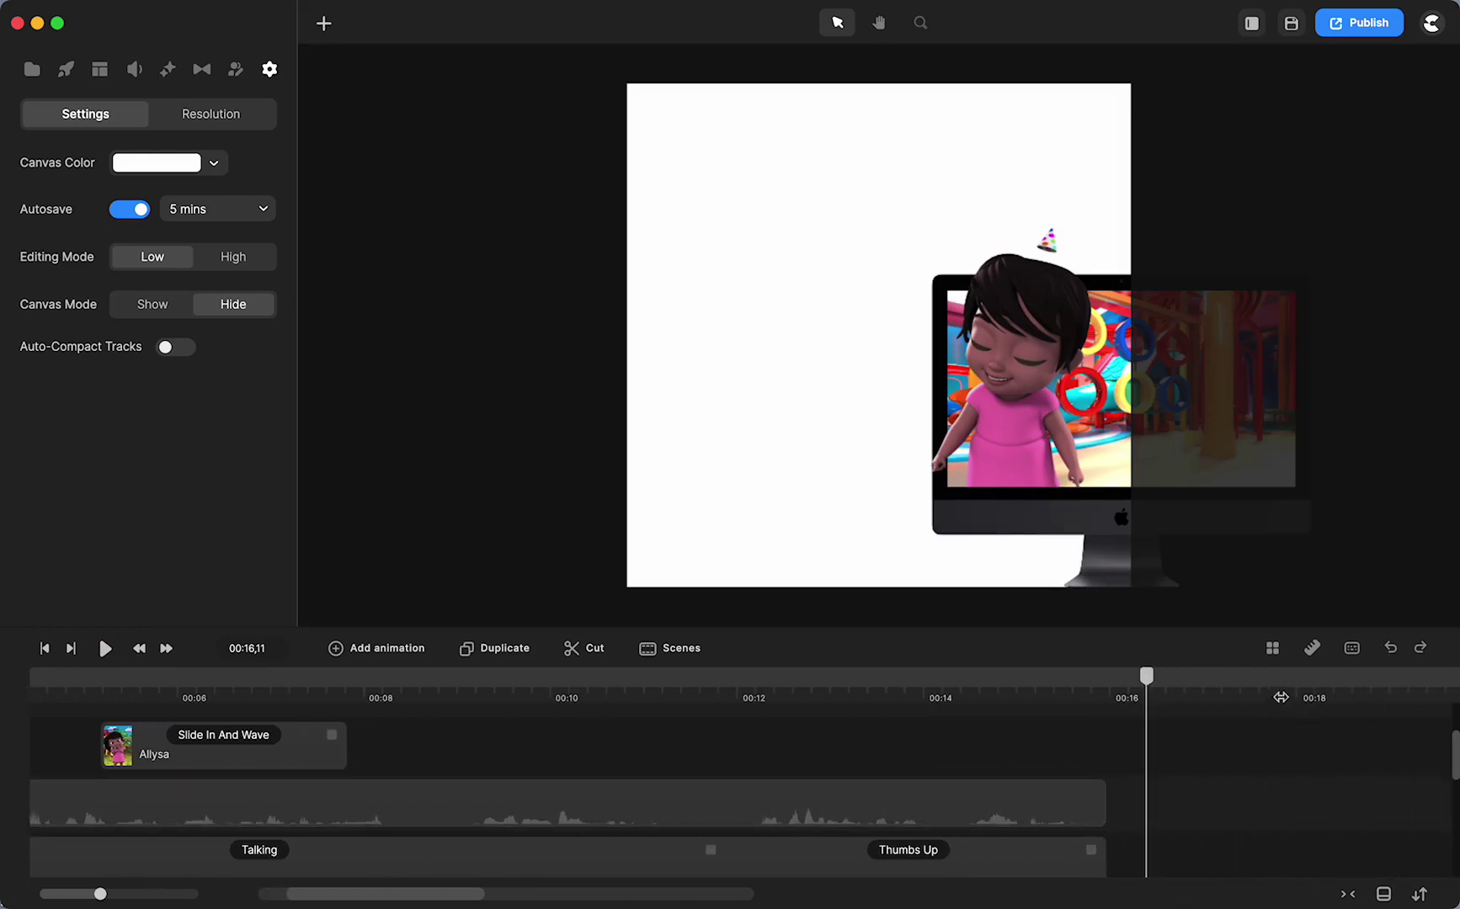
drag(1145, 677, 712, 718)
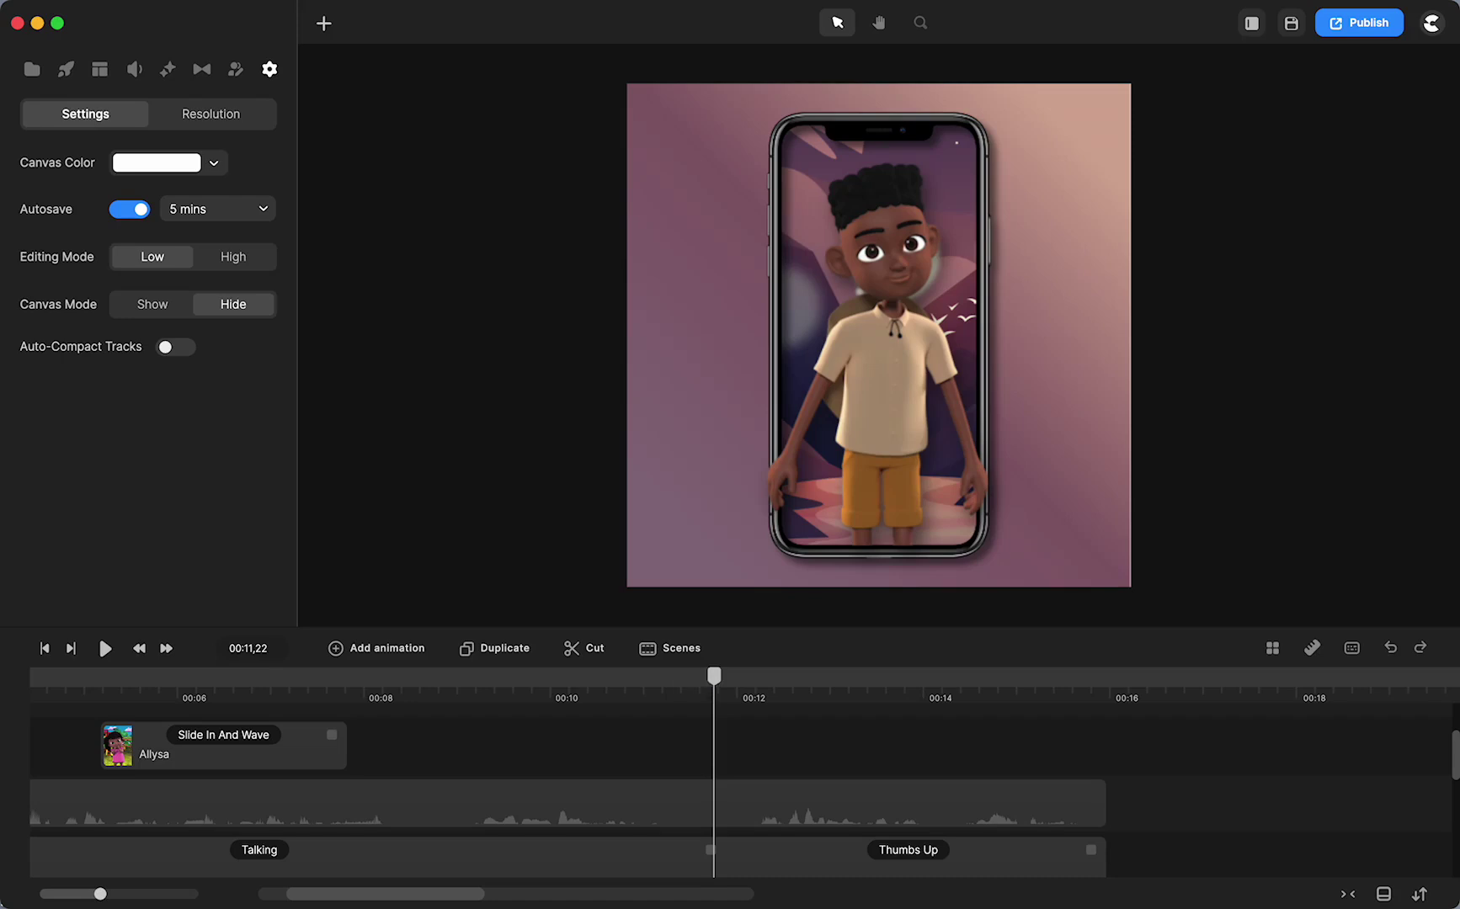
key(alt+shift+p)
drag(716, 682, 1156, 705)
Step: Move the computer-screen group with the girl character fully inside the canvas
scroll(1172, 733, down, 5)
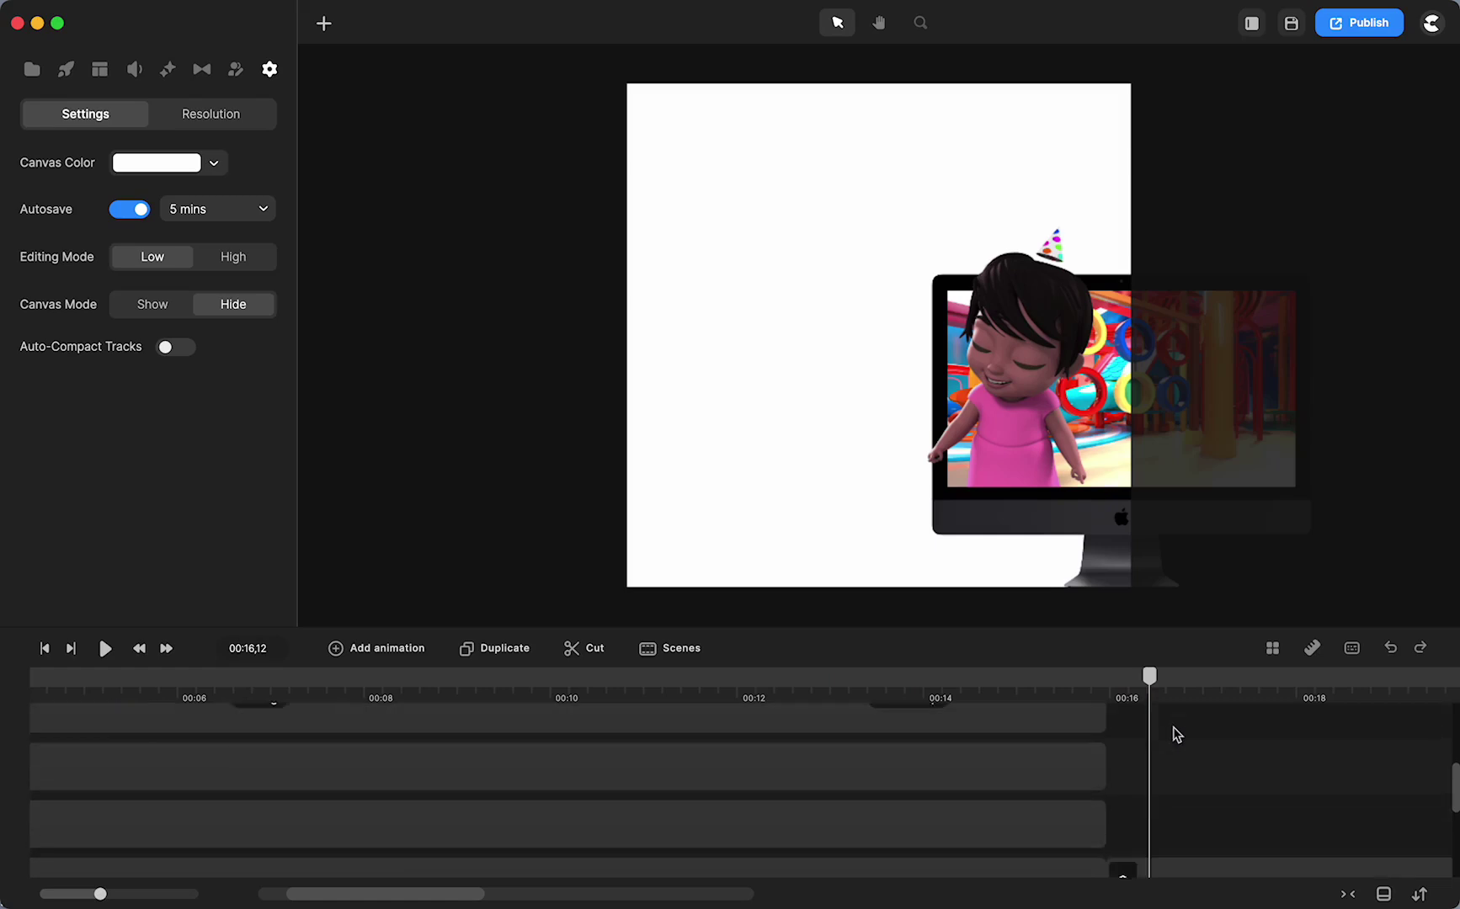
click(1208, 801)
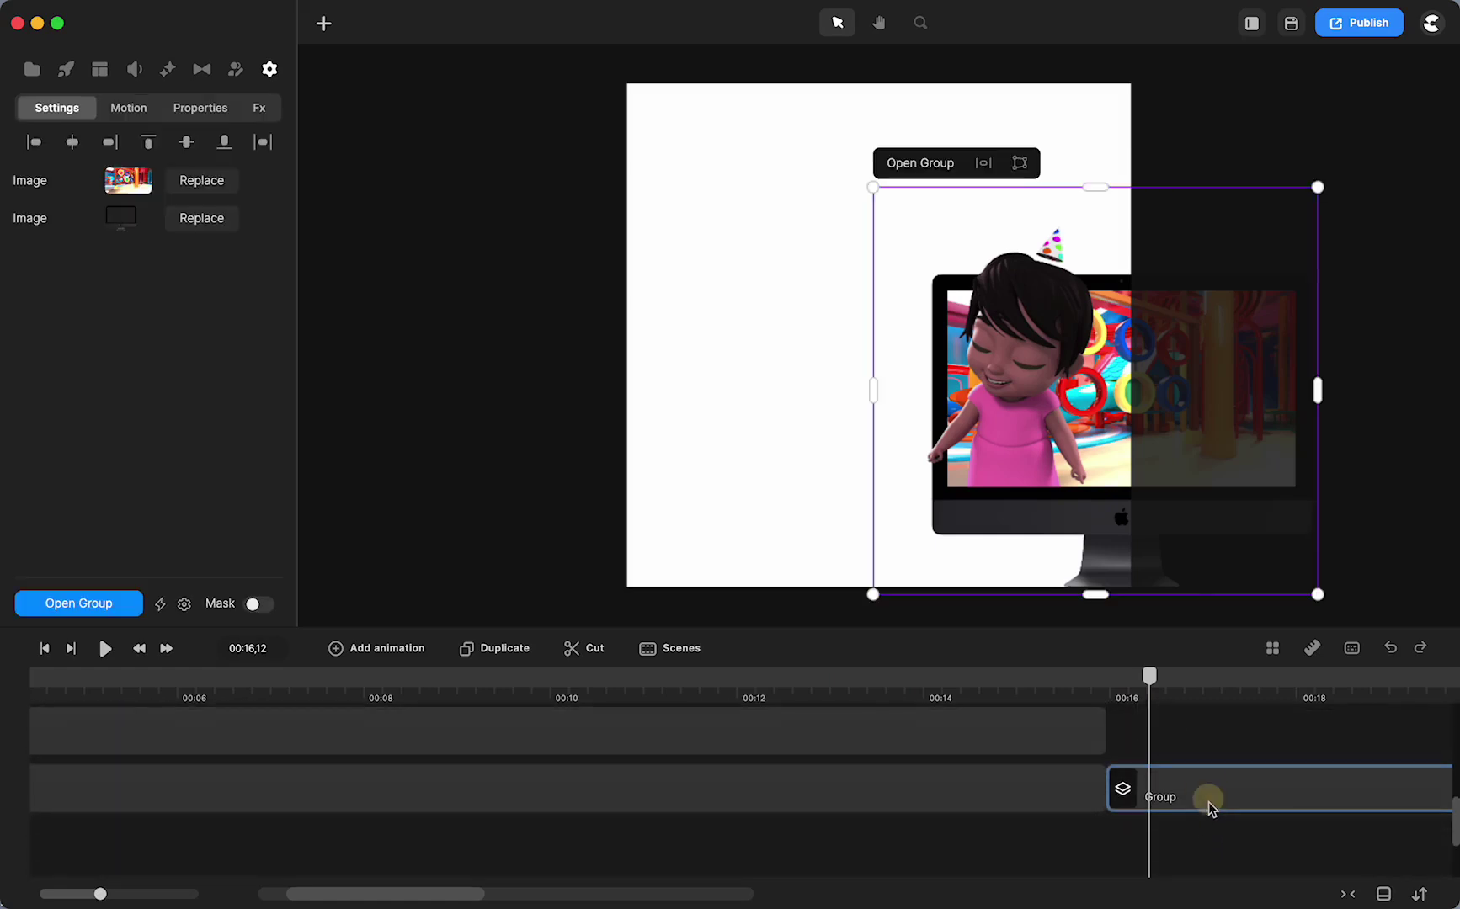
drag(1179, 460, 940, 438)
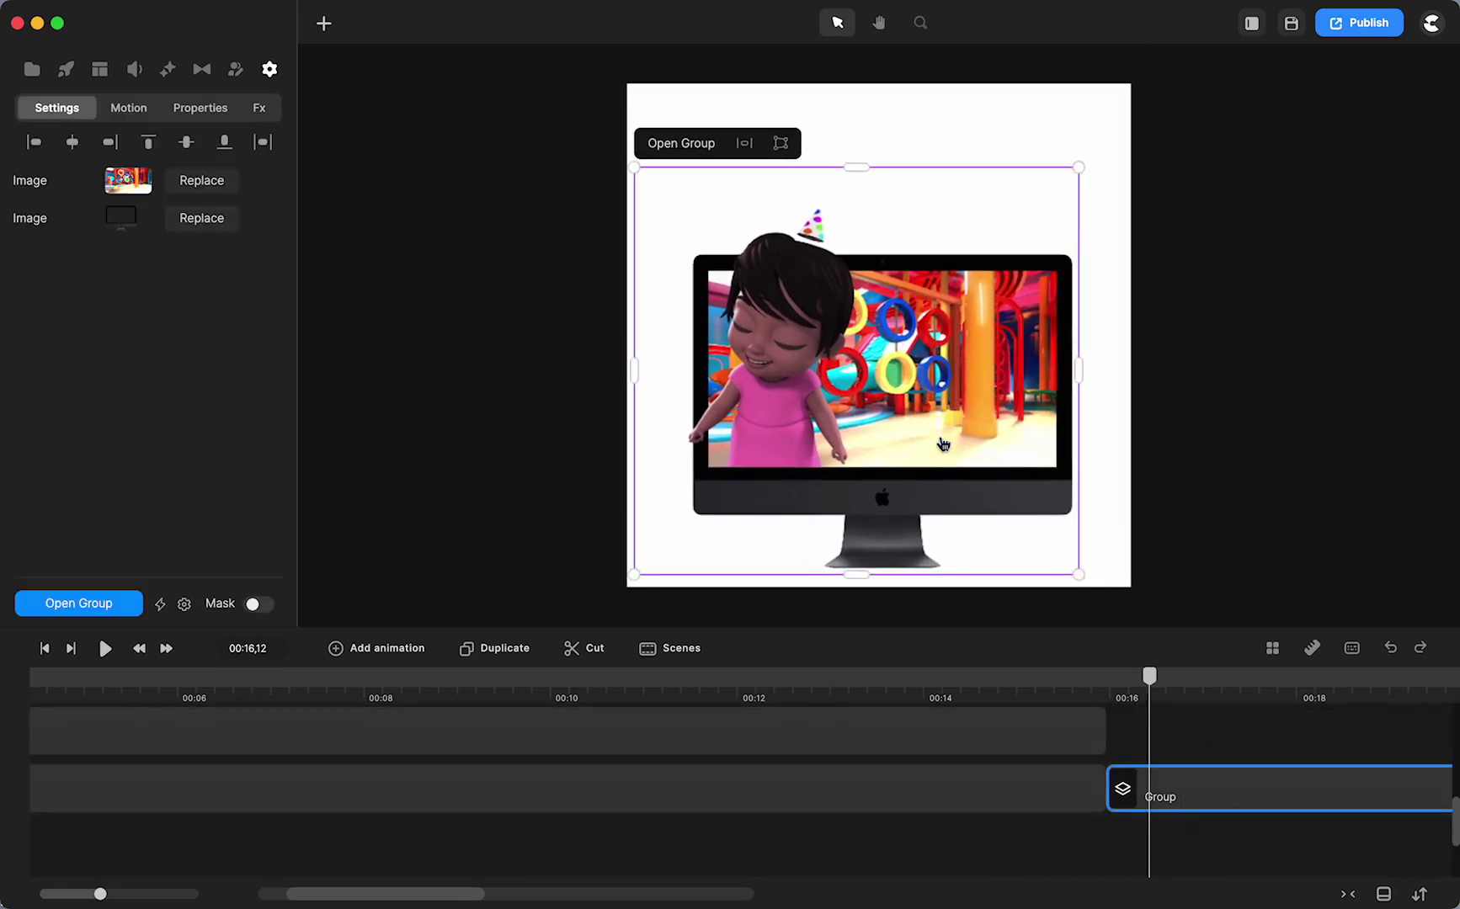
Step: Place the playhead at 00:21,05, just past the end of the group clip, and deselect the group
scroll(951, 792, right, 10)
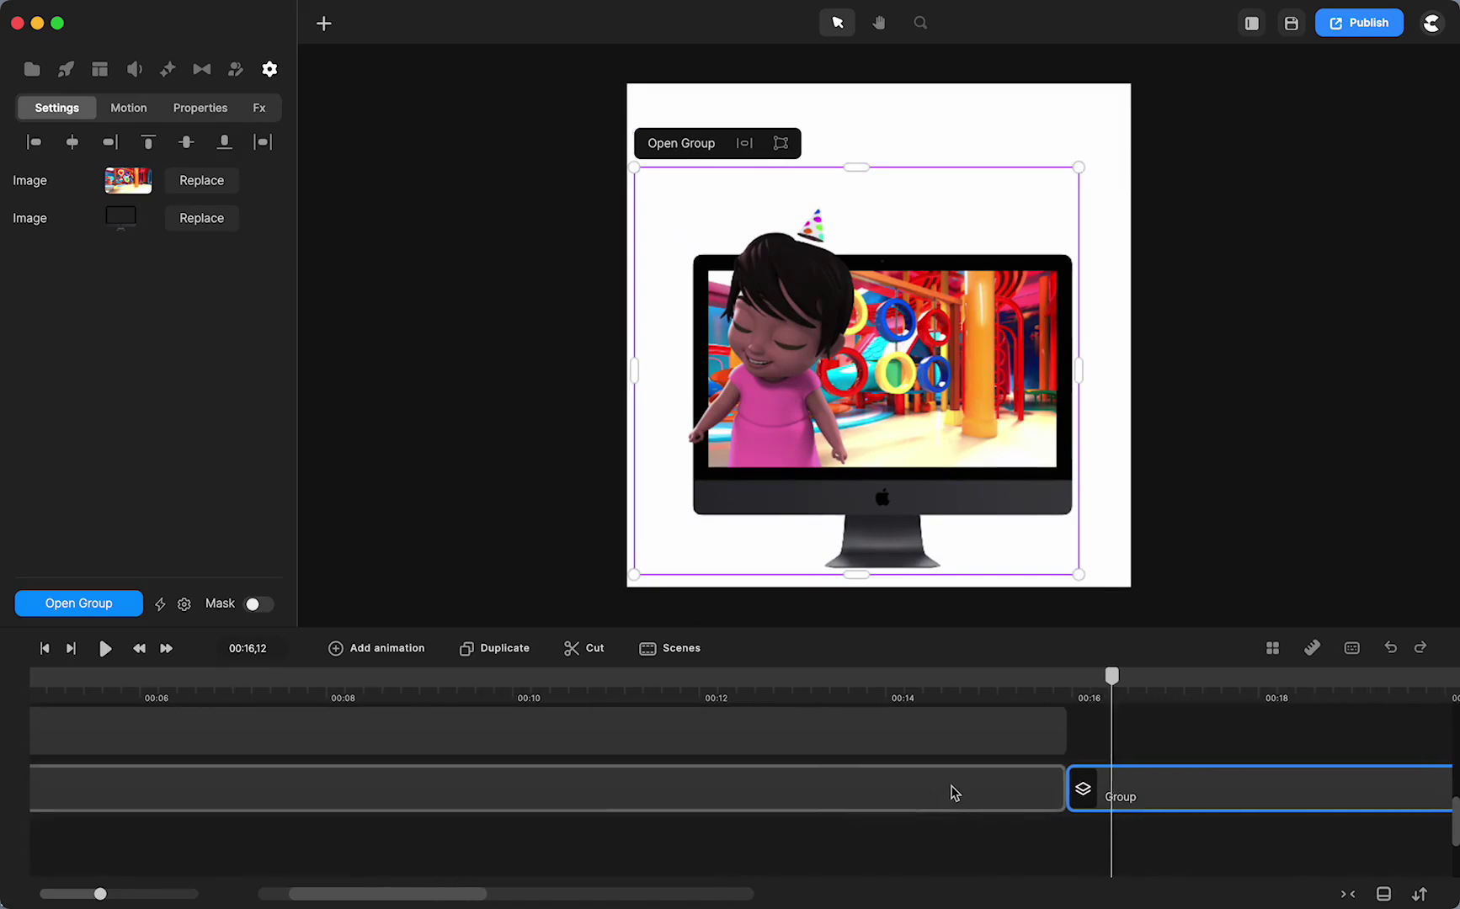
scroll(952, 792, right, 5)
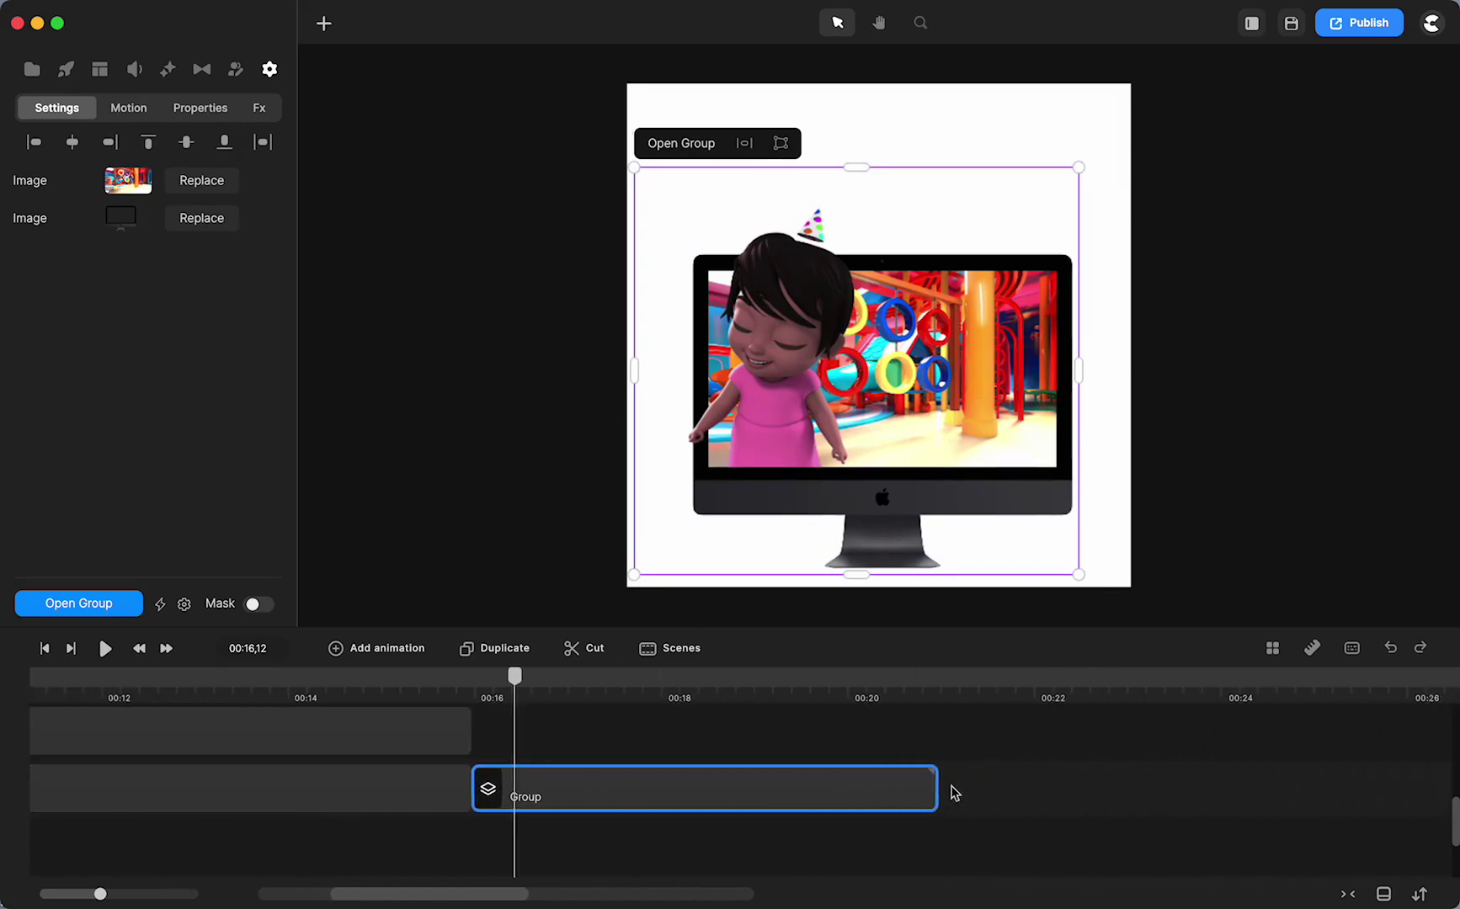
click(838, 686)
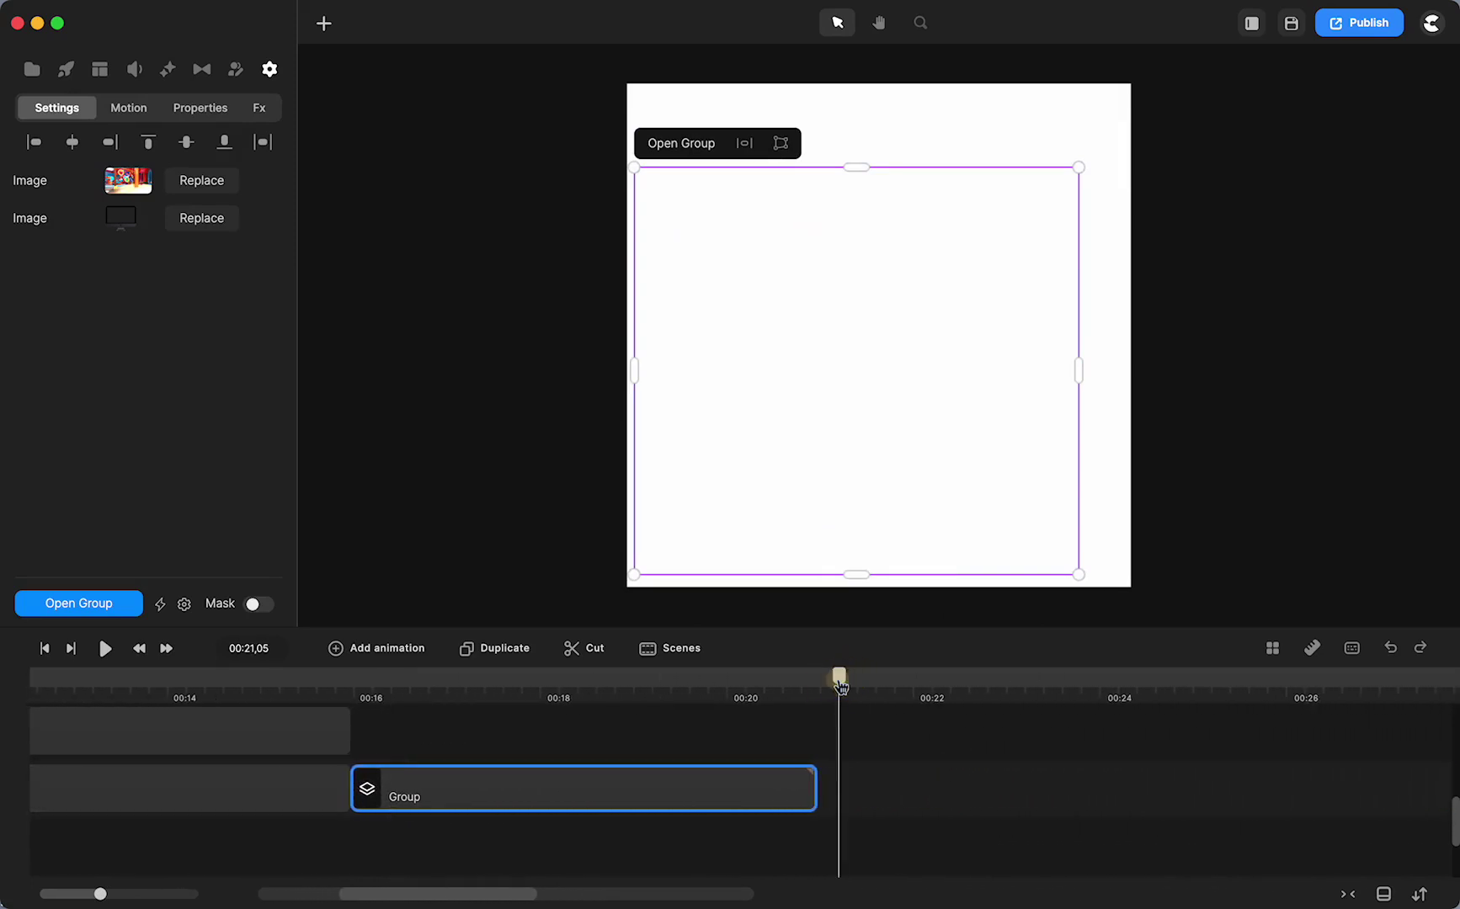
click(438, 223)
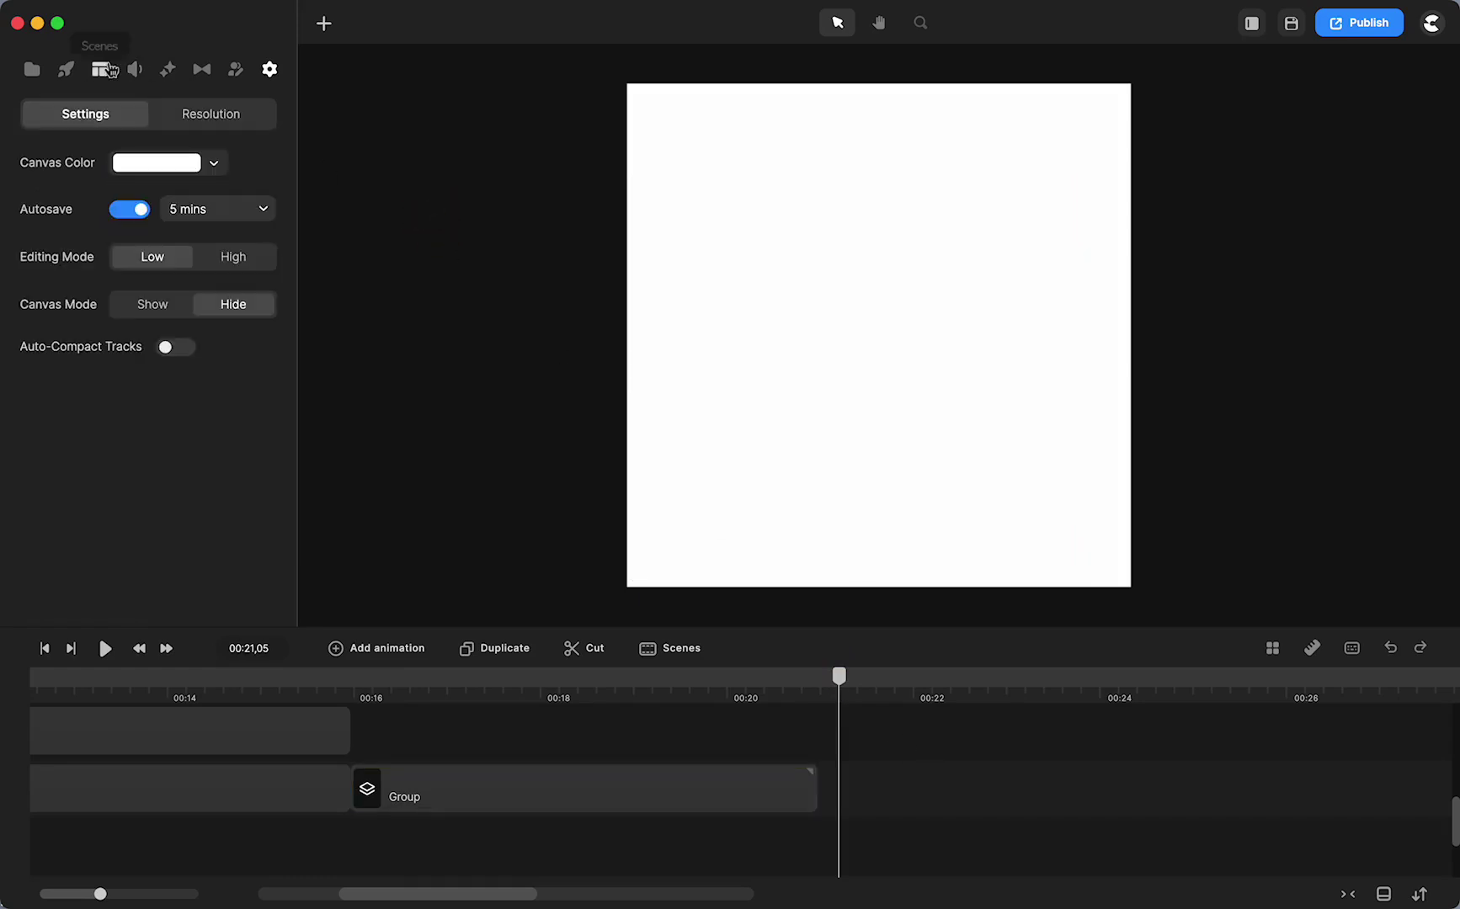
Step: Search the element library for "iphone", add a black phone frame to the canvas and enlarge it to 55% scale
click(68, 70)
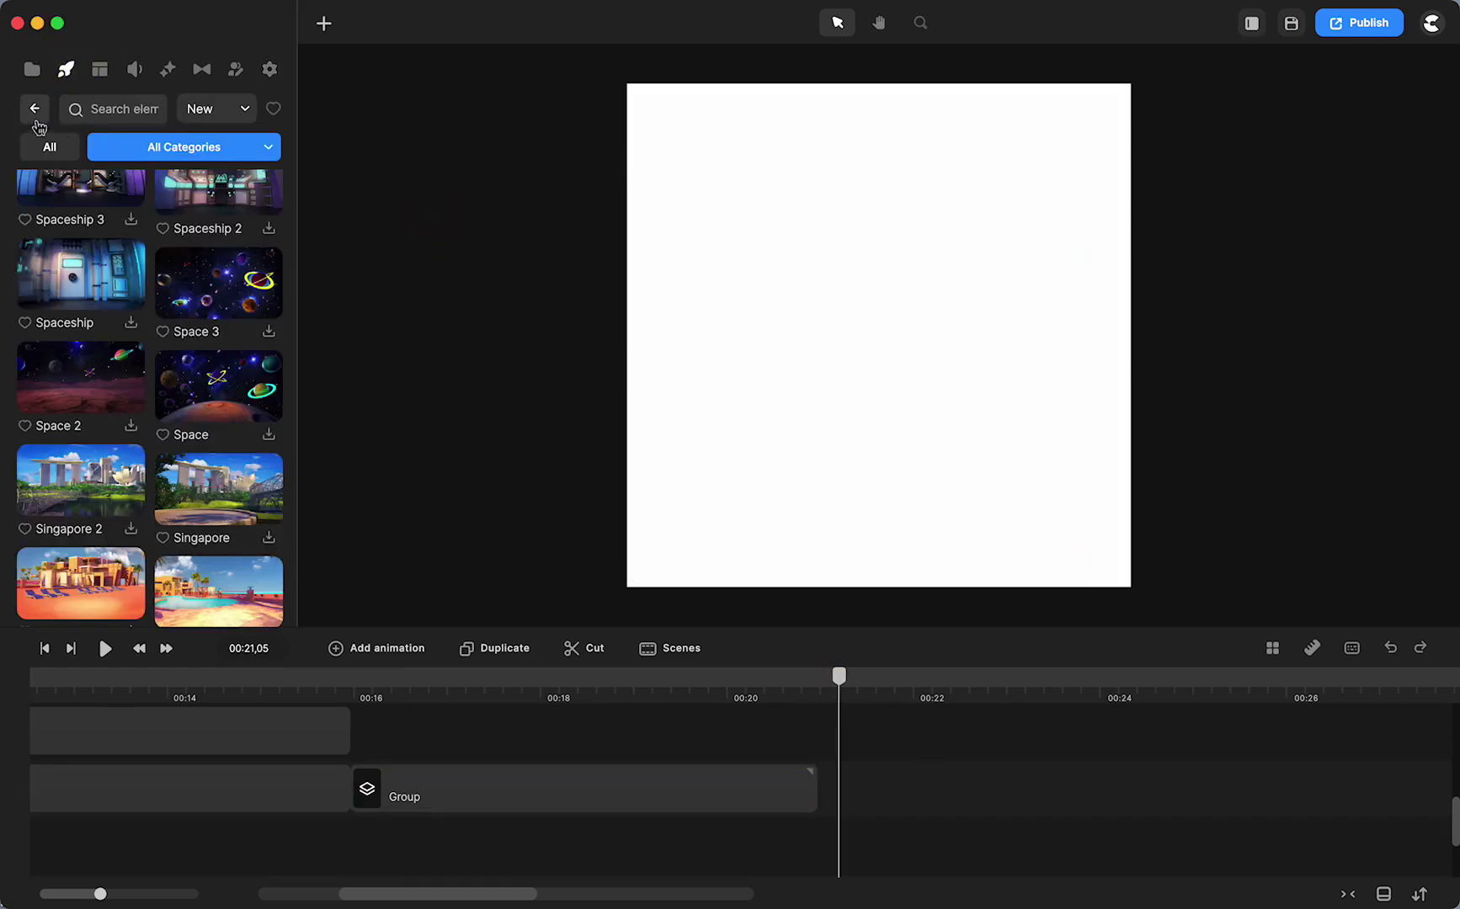
click(36, 107)
click(80, 122)
text(iphone)
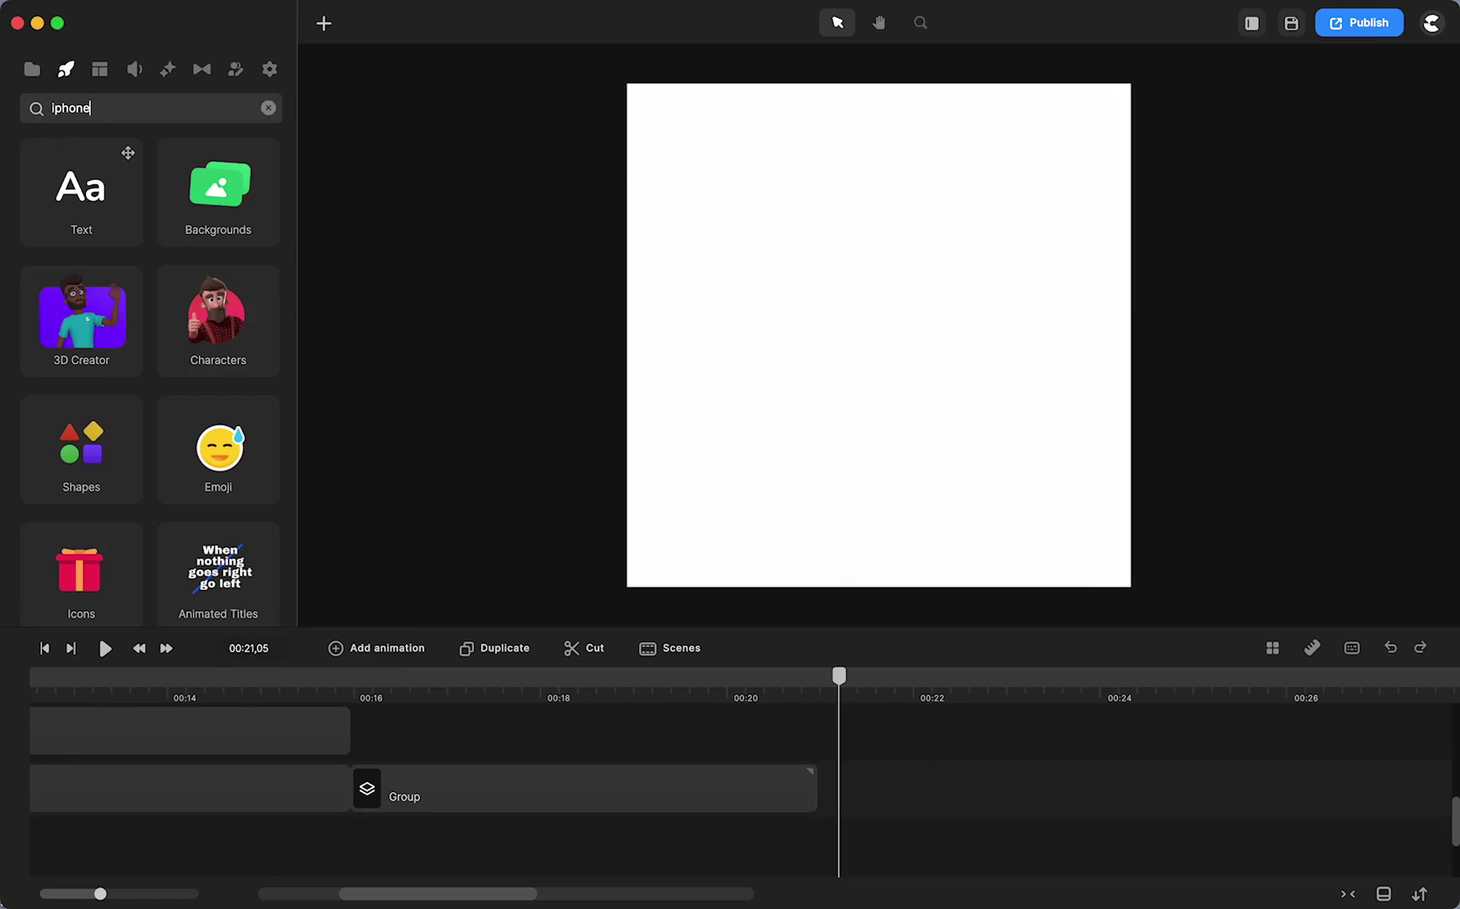
key(Return)
scroll(88, 244, down, 5)
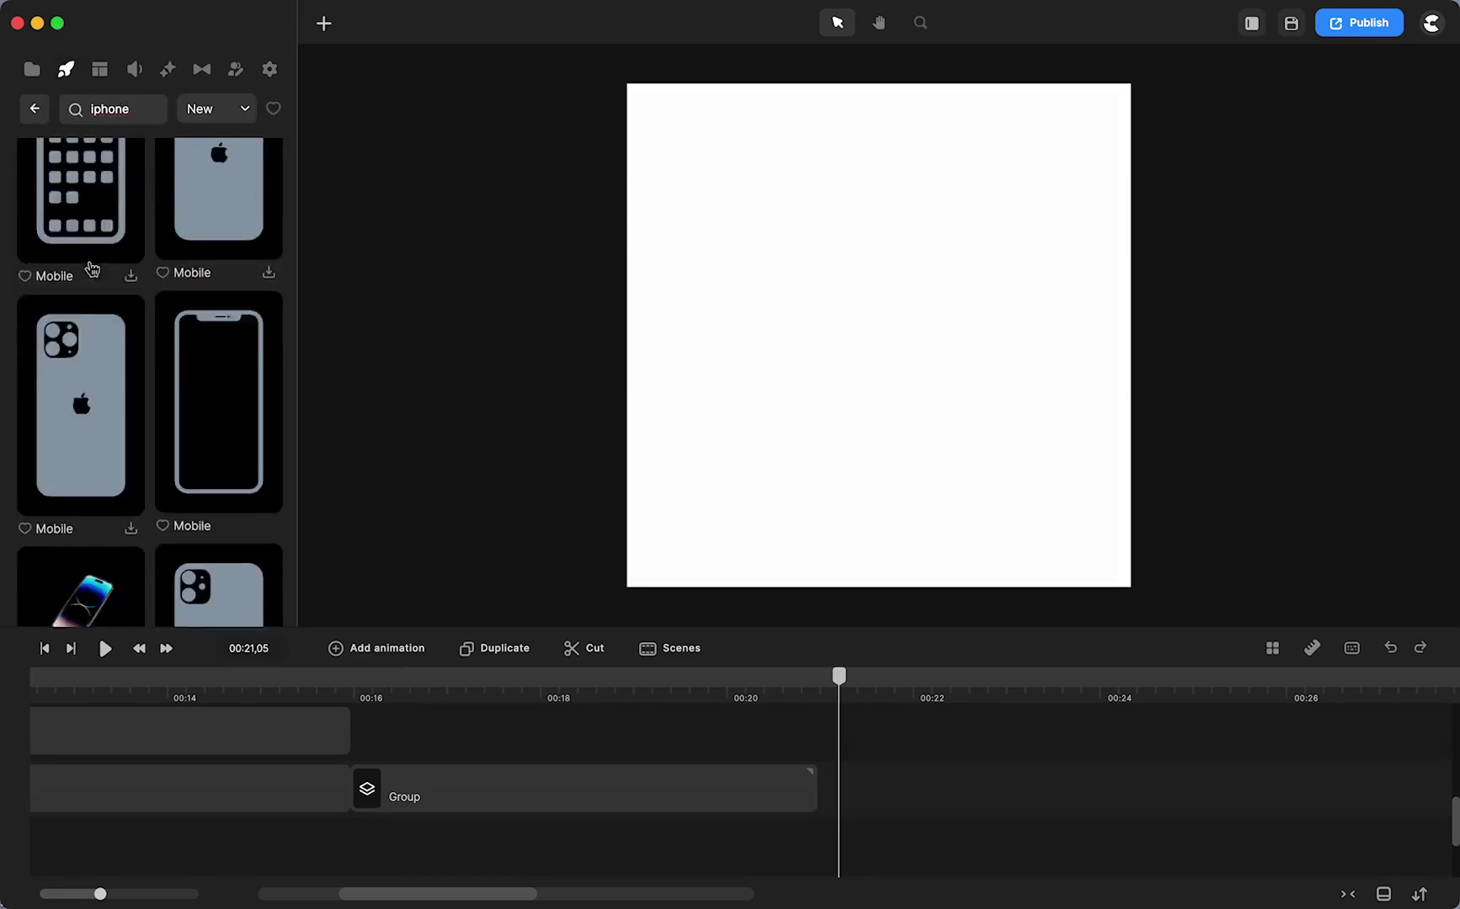
scroll(89, 265, down, 5)
scroll(87, 271, up, 2)
drag(84, 235, 850, 336)
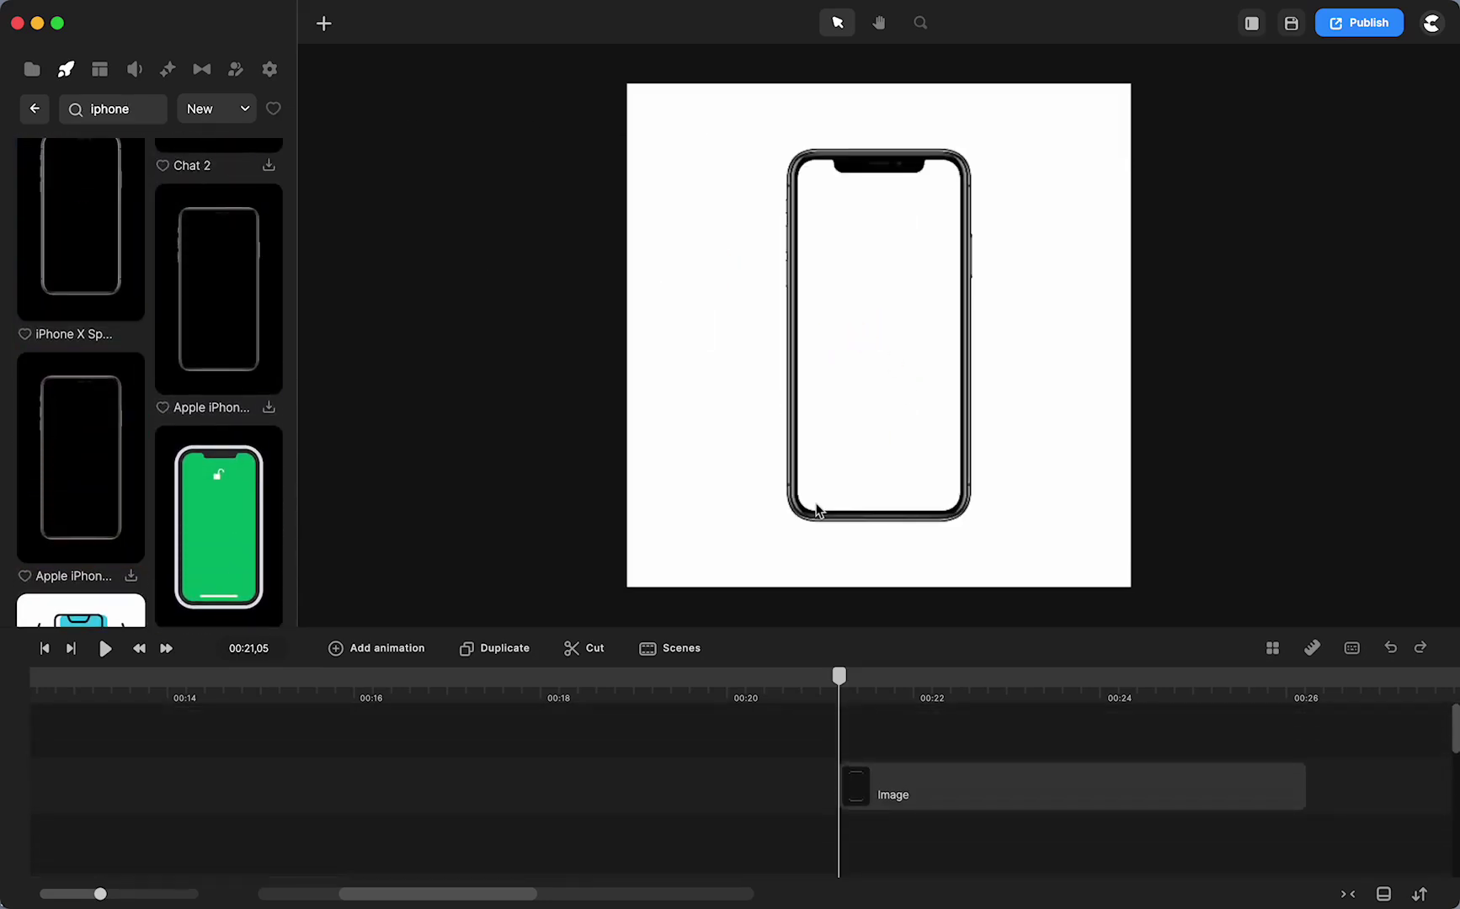
click(813, 510)
drag(777, 539, 723, 558)
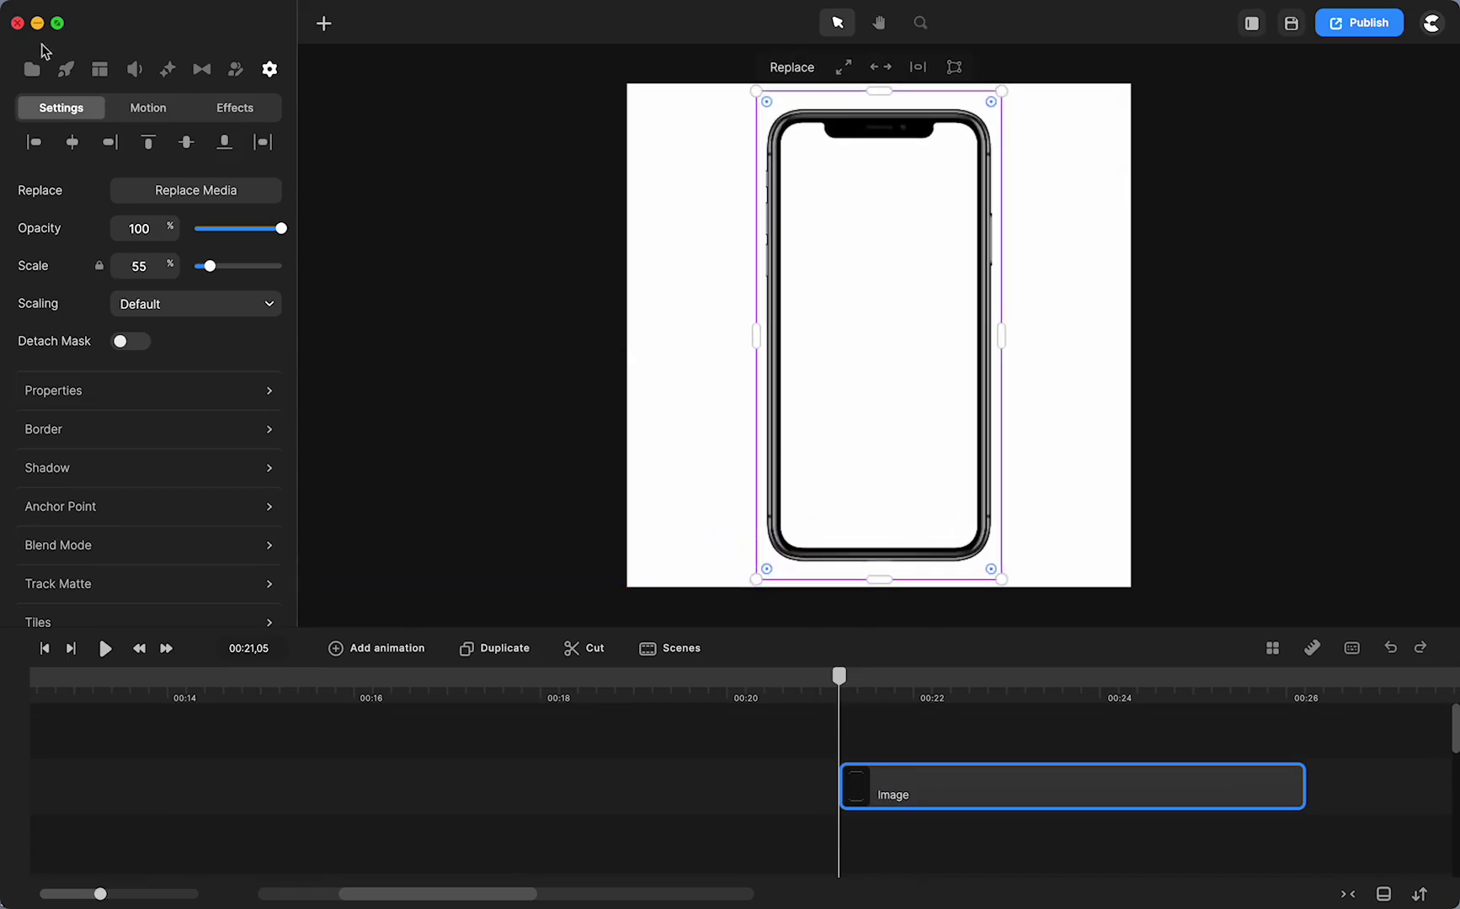
Step: Search the backgrounds for "nature" and add the Valley Sunset background to the canvas
click(66, 69)
click(35, 109)
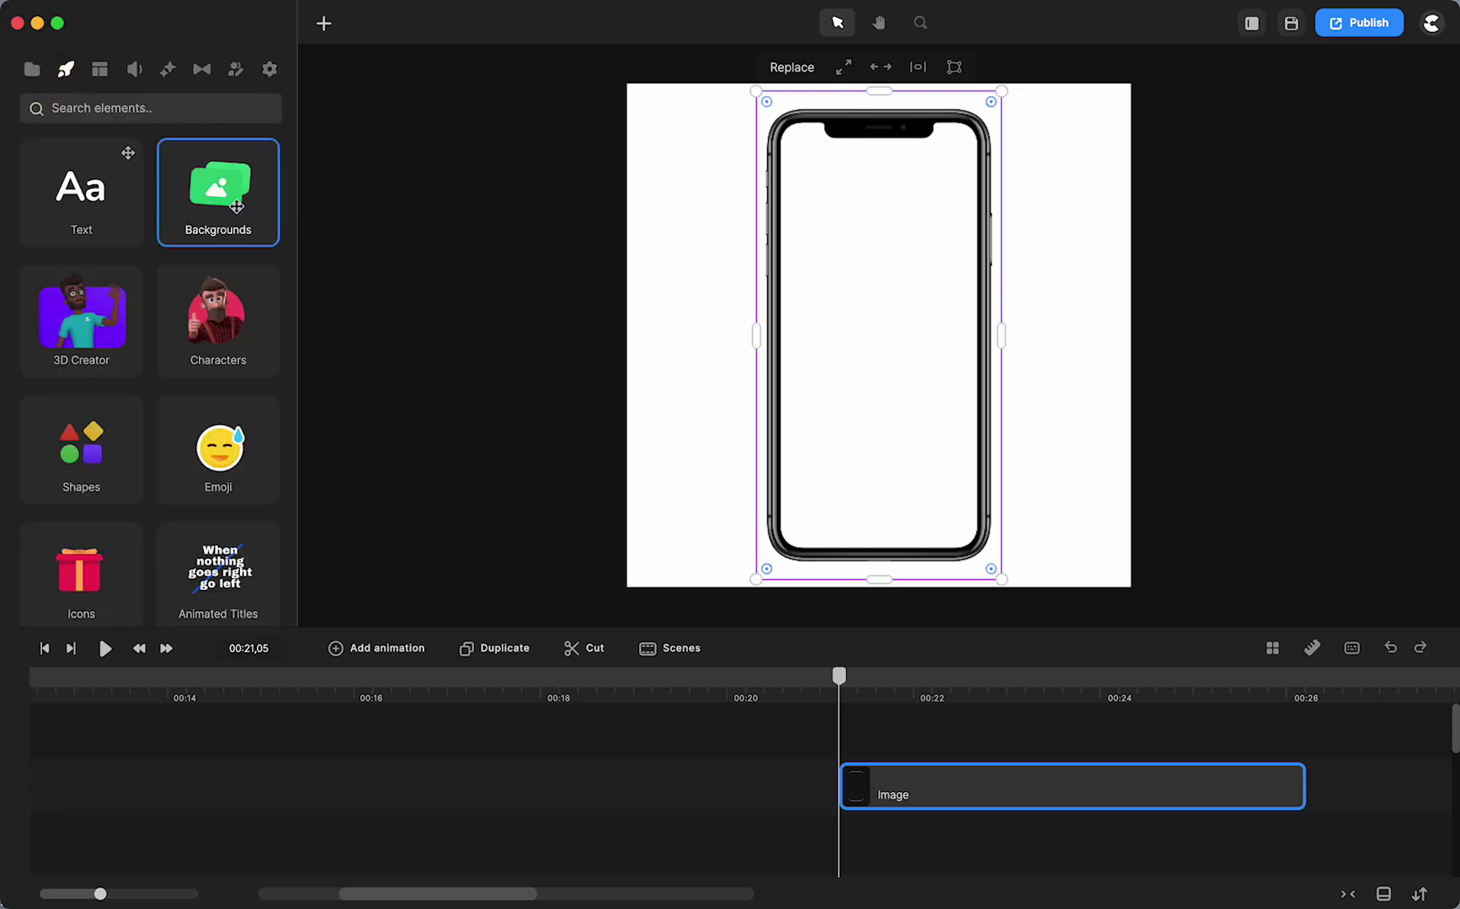
click(237, 206)
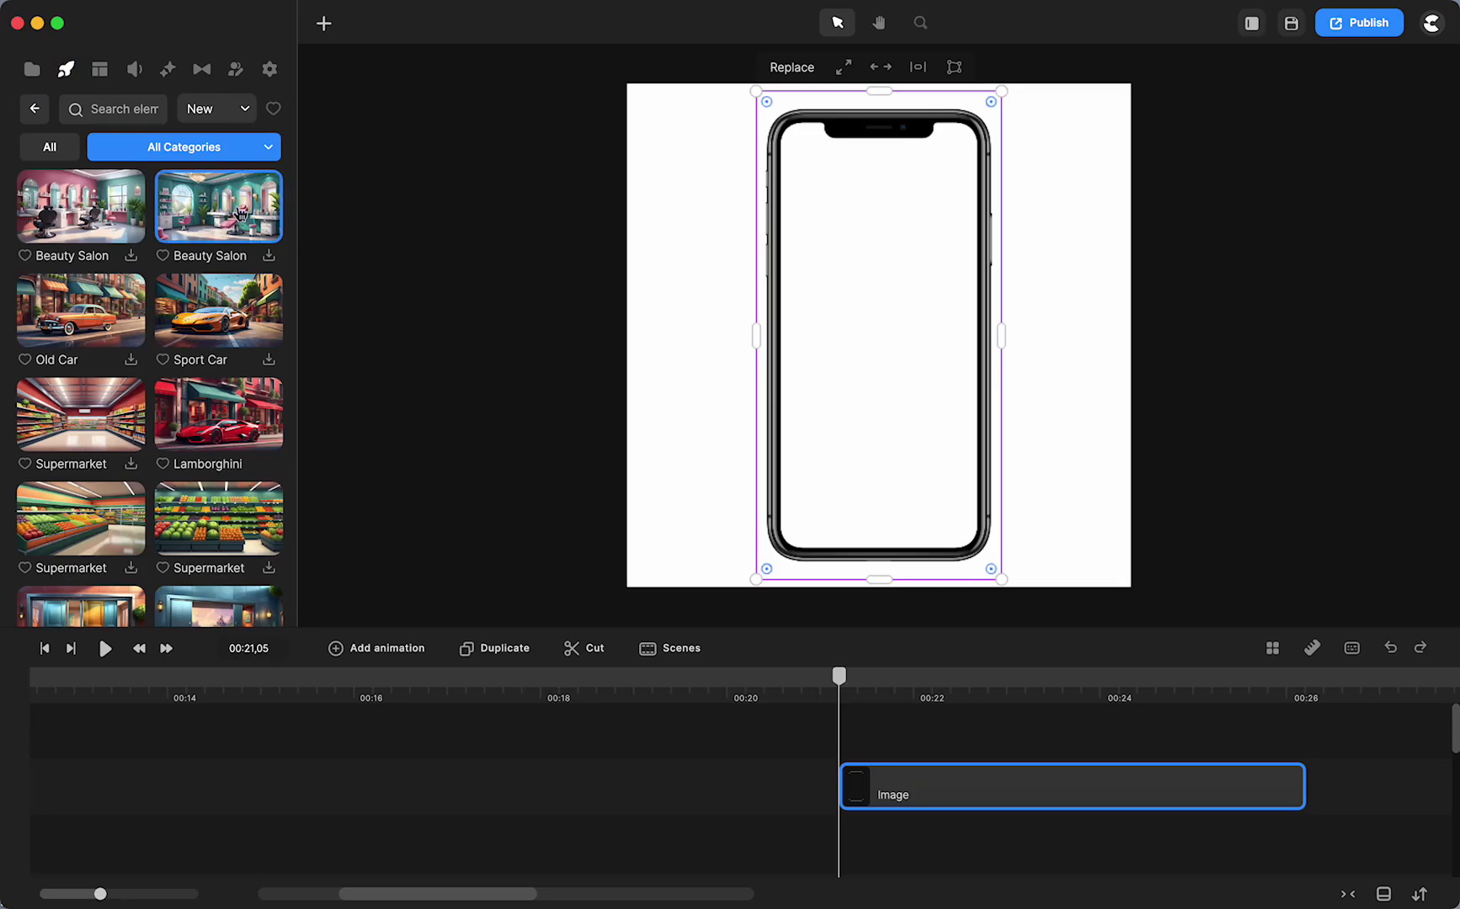
click(122, 109)
text(nature)
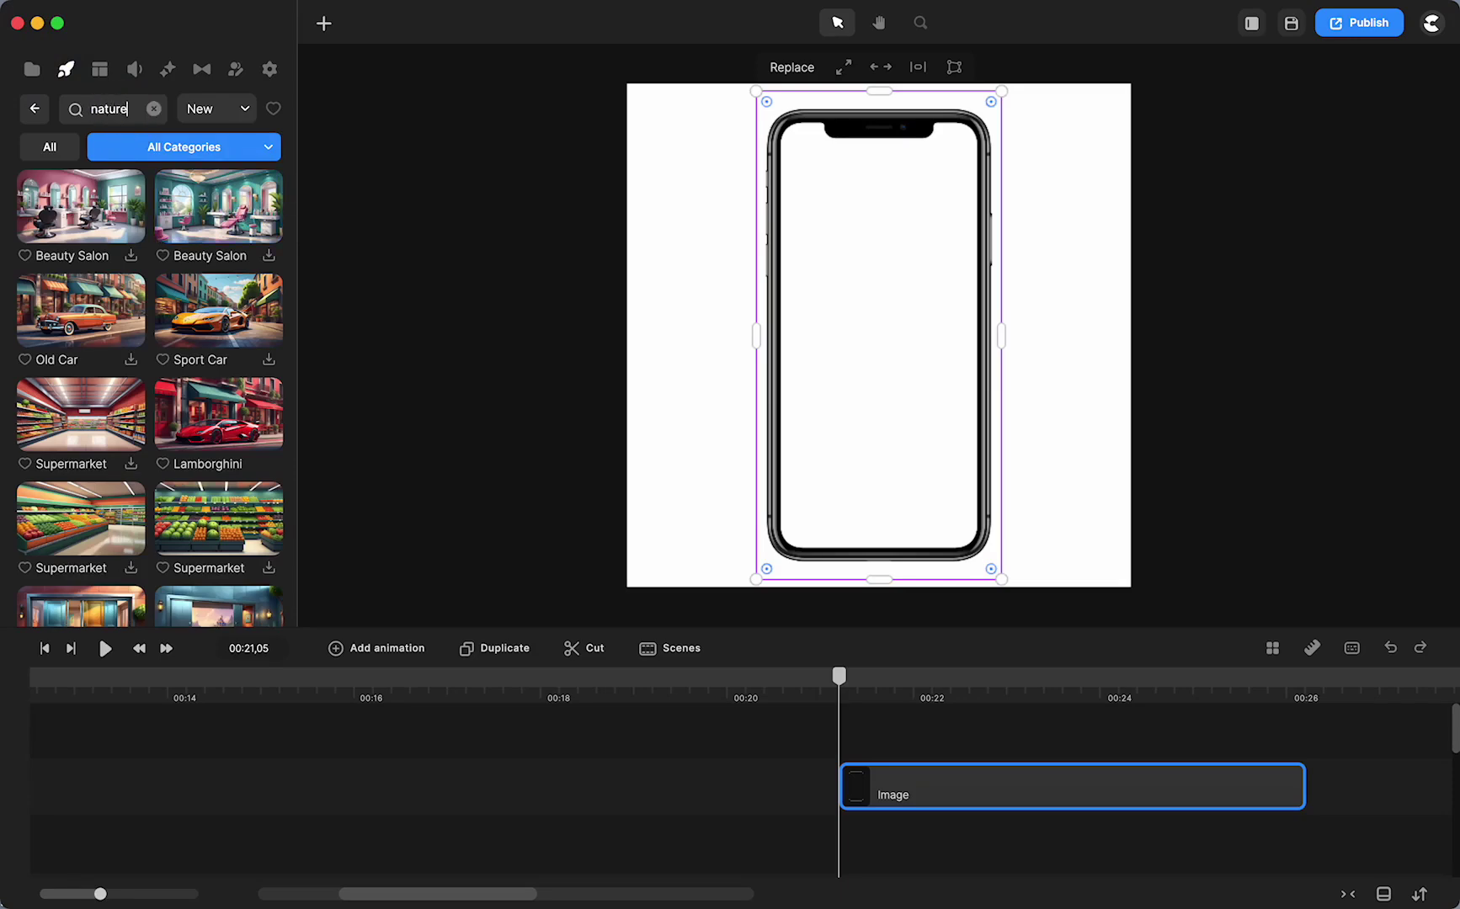
scroll(168, 386, down, 10)
scroll(168, 386, down, 1)
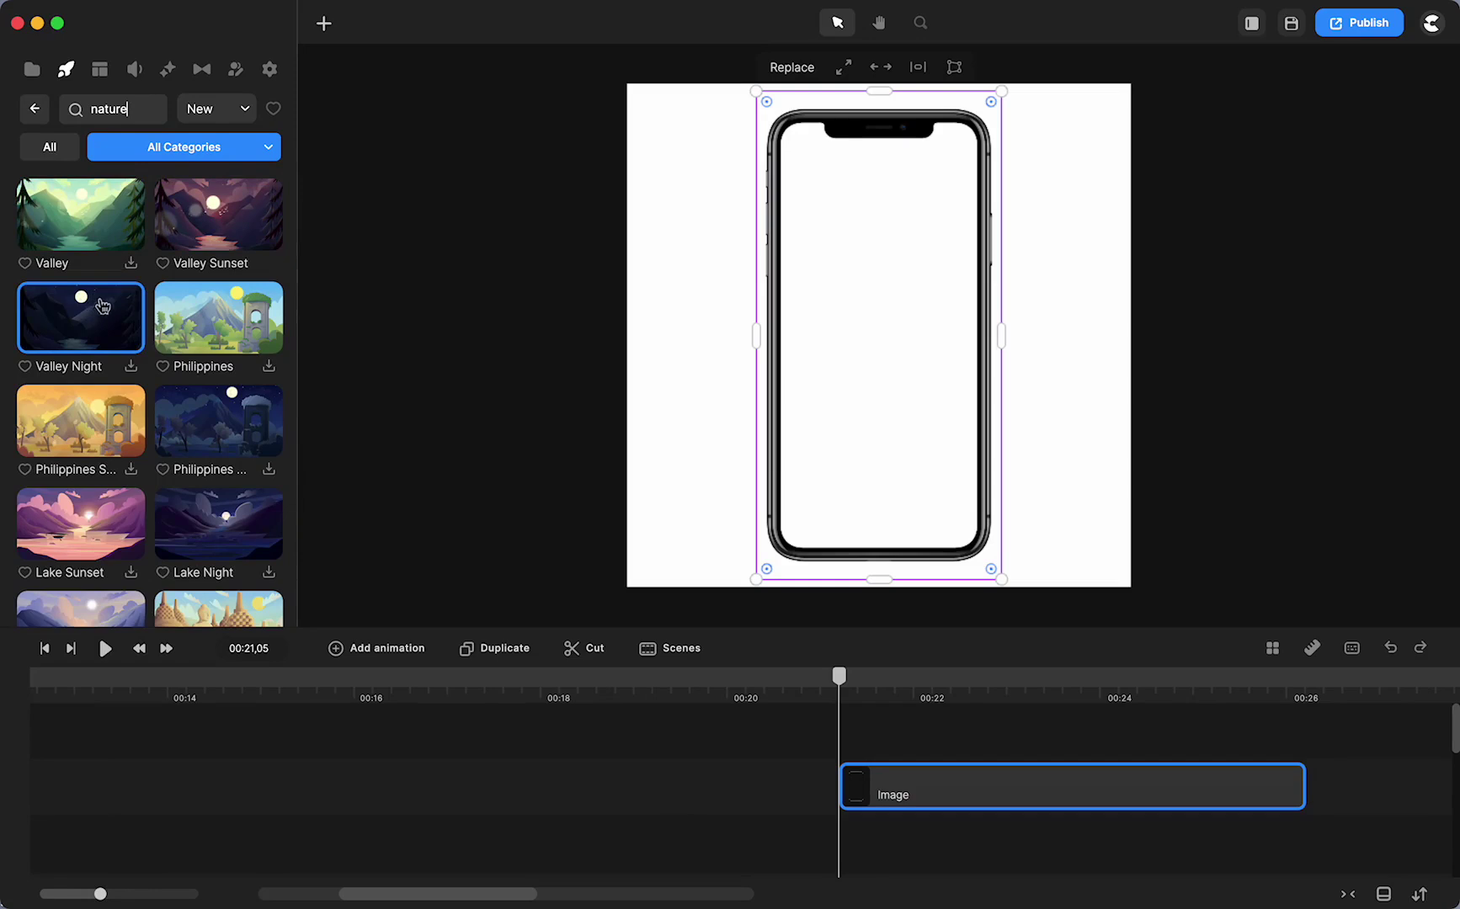
drag(219, 227, 933, 329)
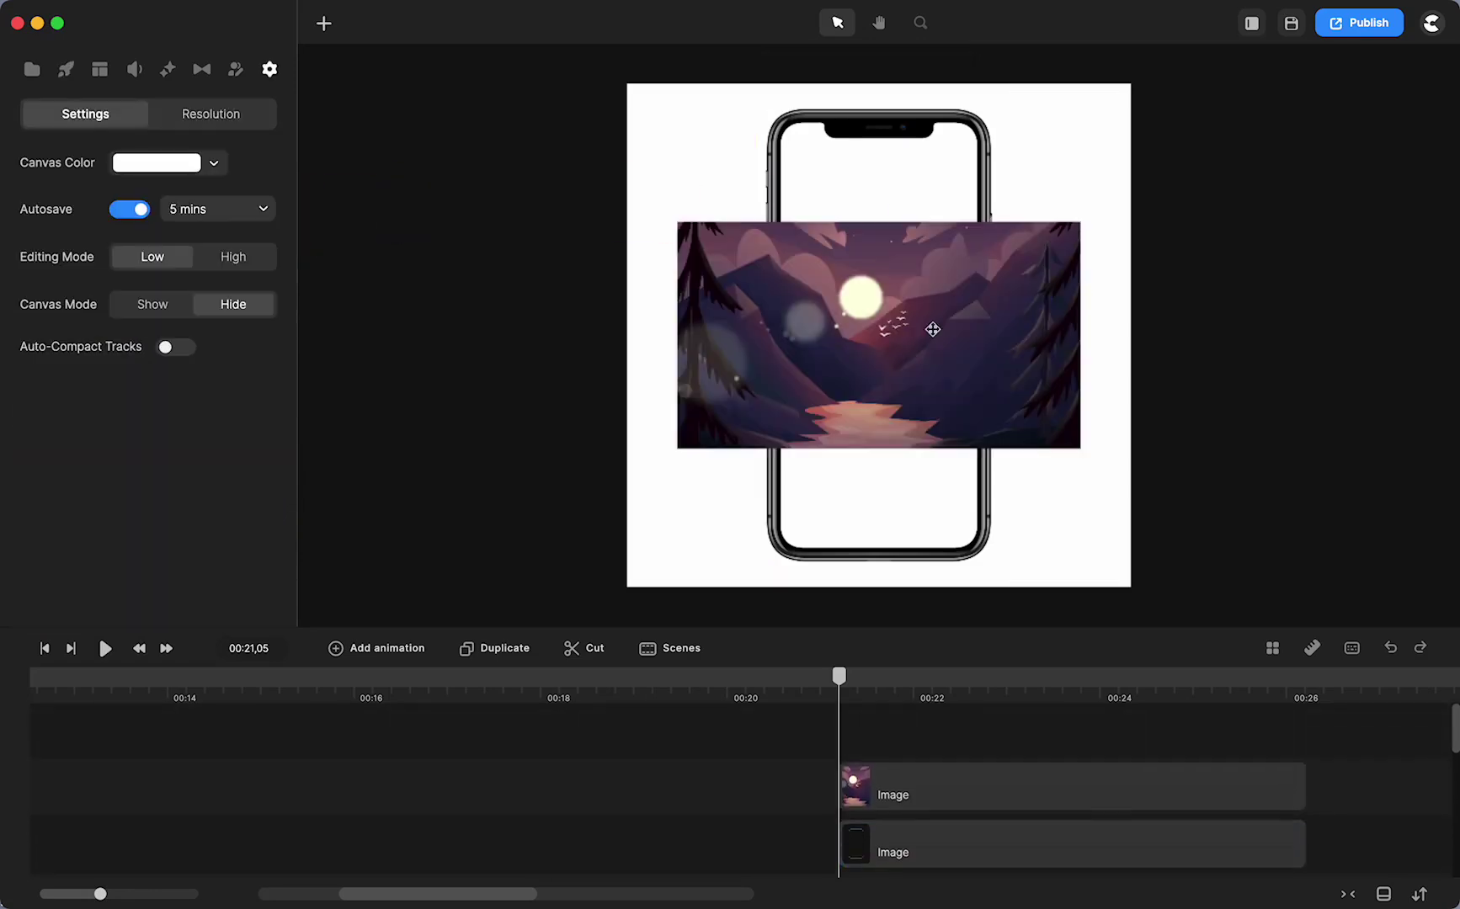
Step: Enlarge the valley background to 100% scale so it fills the canvas, and place its layer below the phone frame
click(946, 791)
click(766, 197)
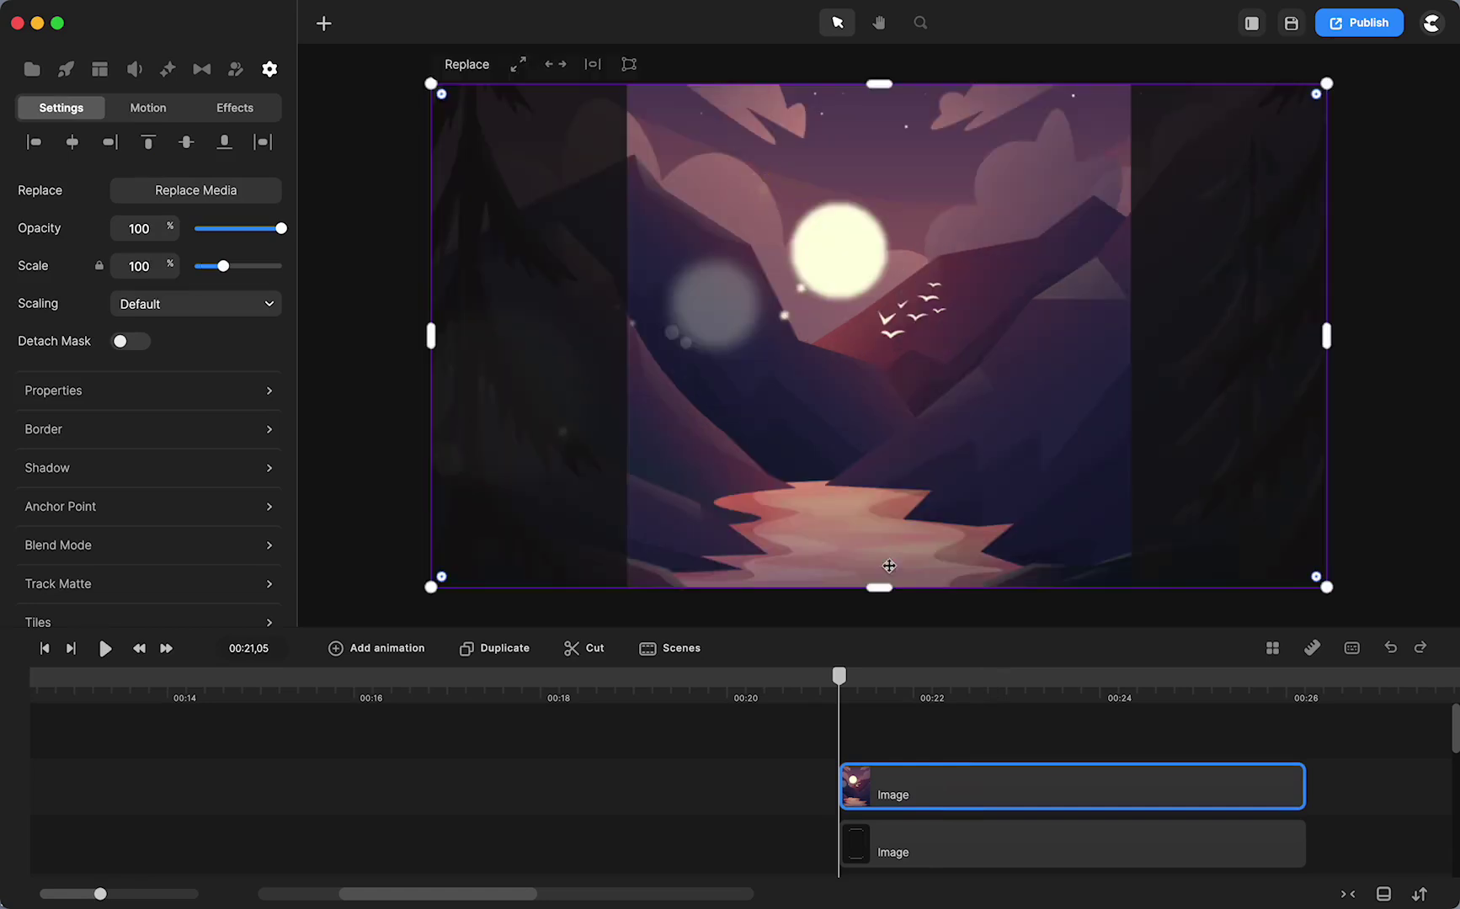
mouse_move(939, 787)
mouse_down()
mouse_move(938, 880)
mouse_move(945, 788)
mouse_up()
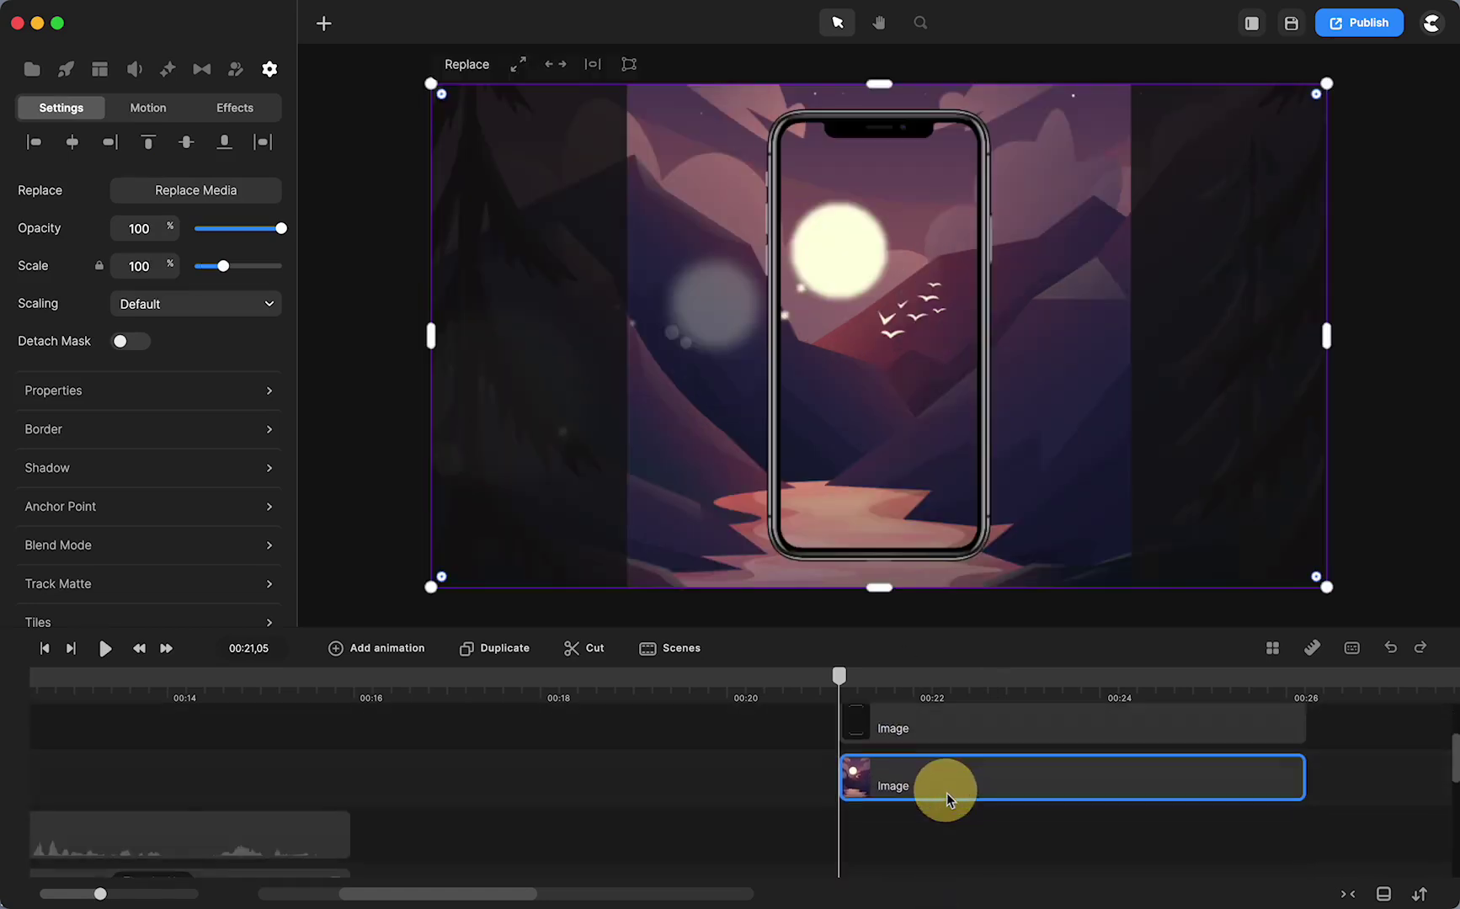
Step: Add a rectangle shape and resize it to cover the phone's whole screen area
click(323, 25)
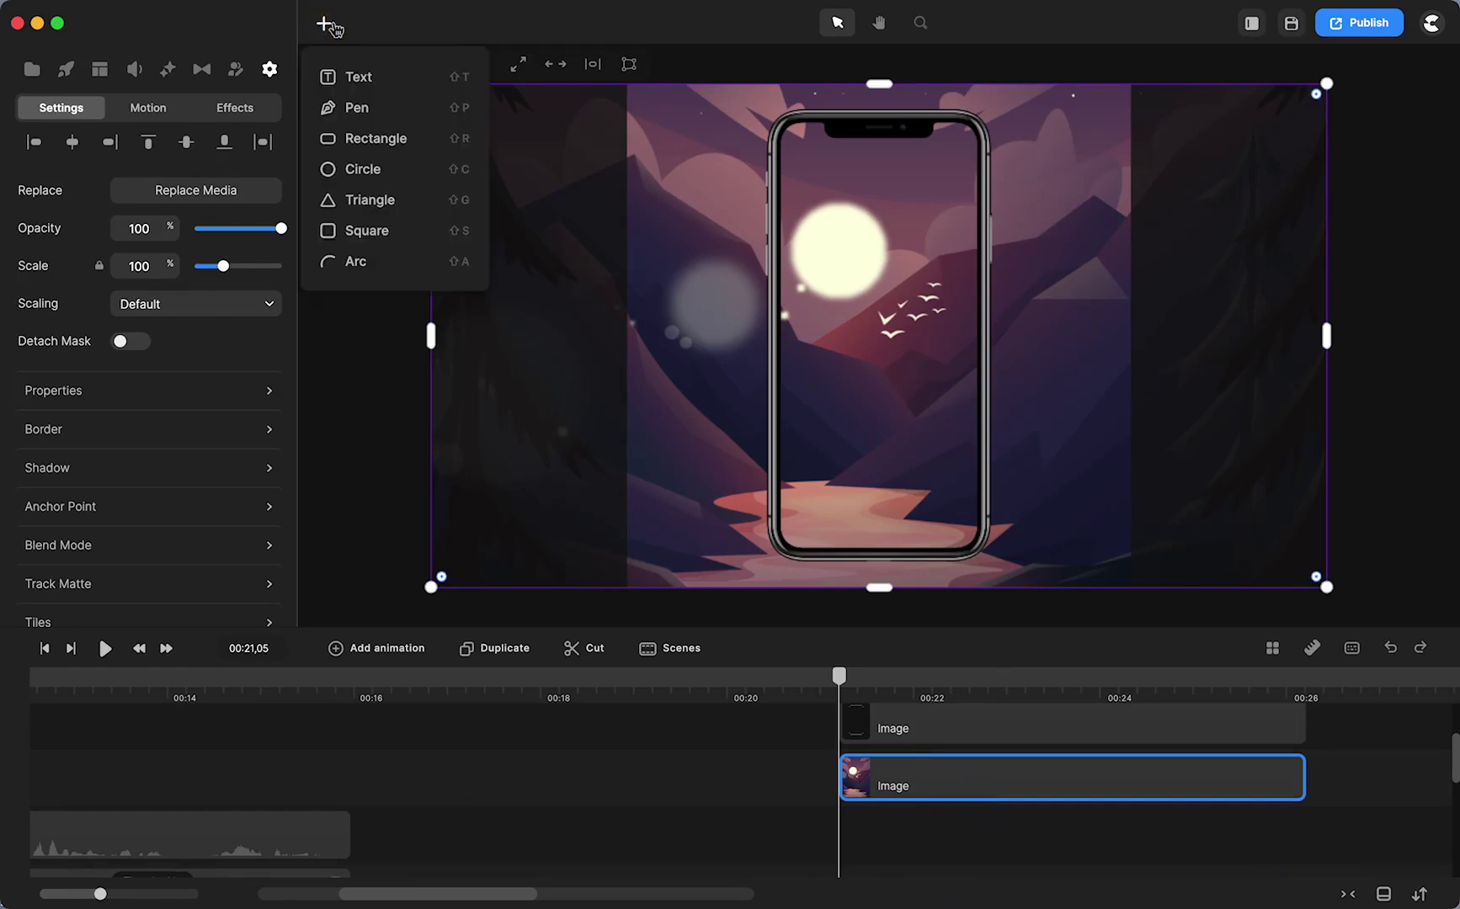
click(375, 138)
click(942, 347)
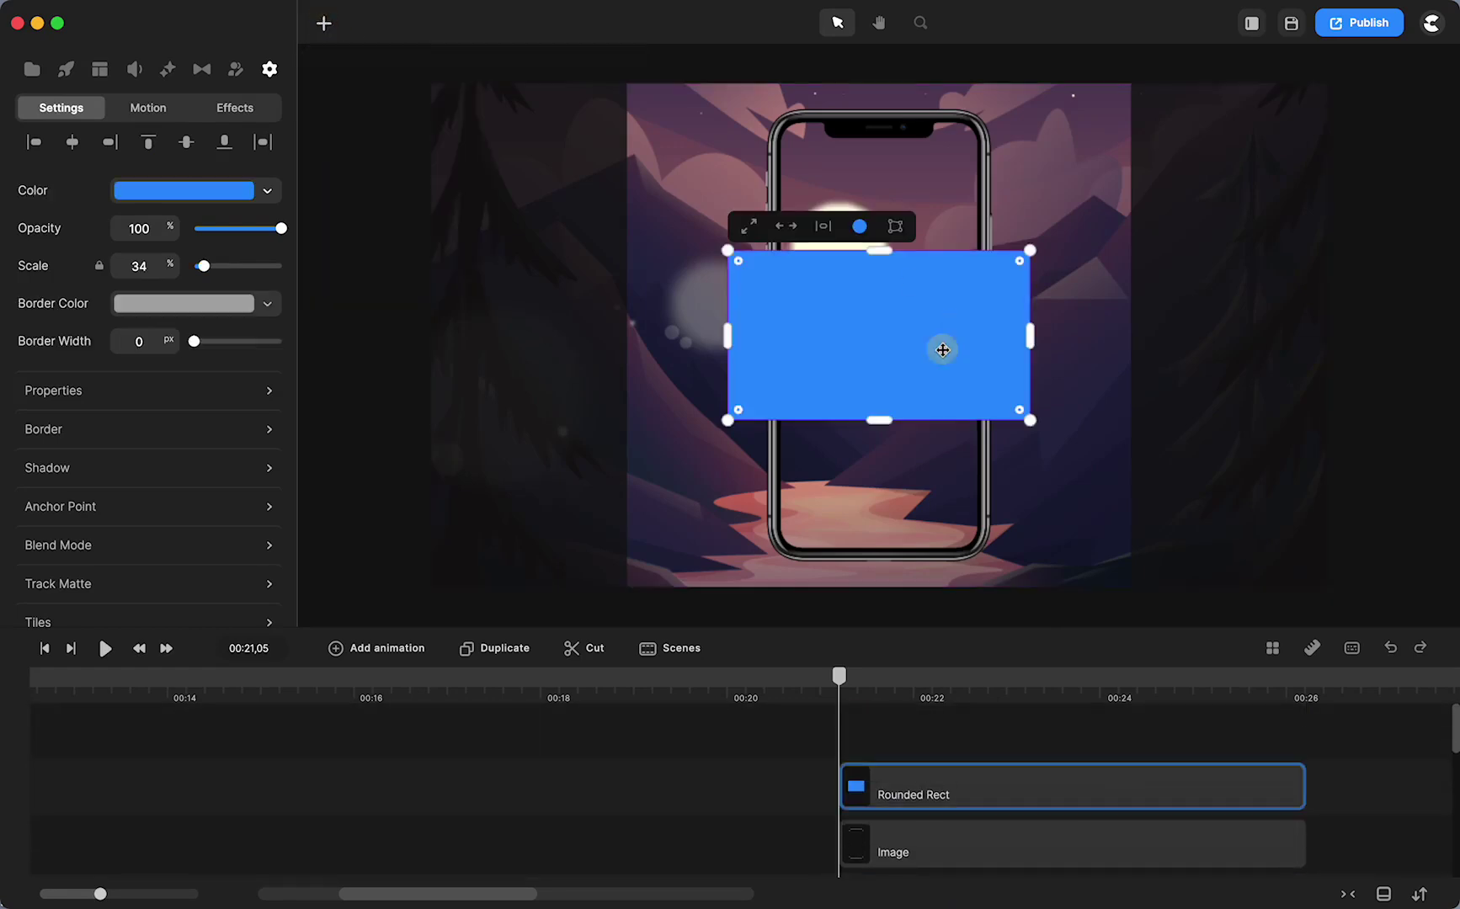
drag(876, 250, 880, 119)
drag(785, 258, 831, 256)
drag(1077, 272, 985, 270)
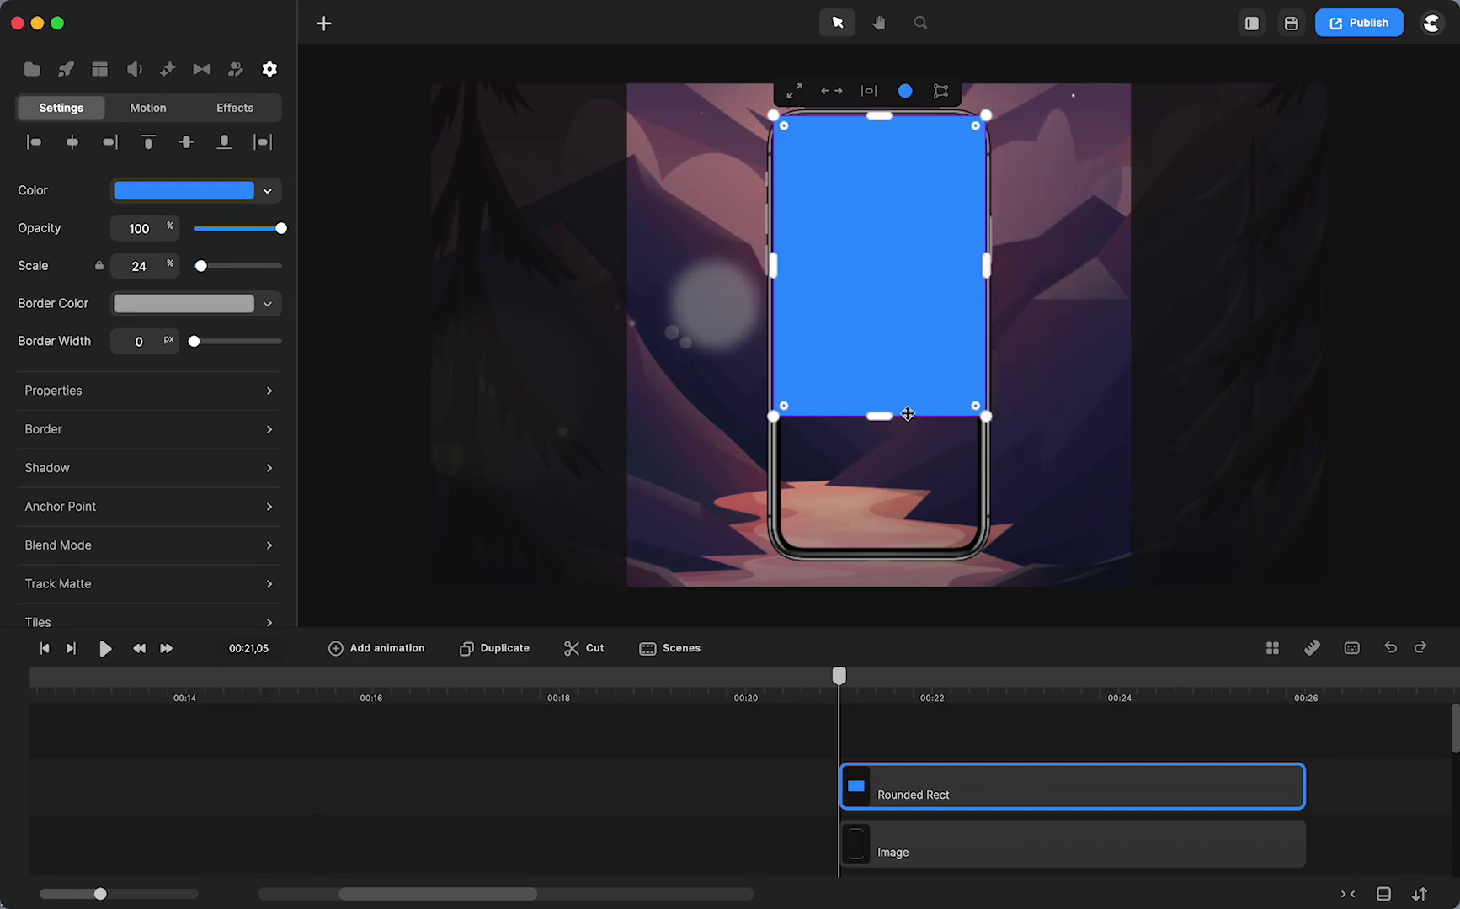
drag(877, 423, 882, 552)
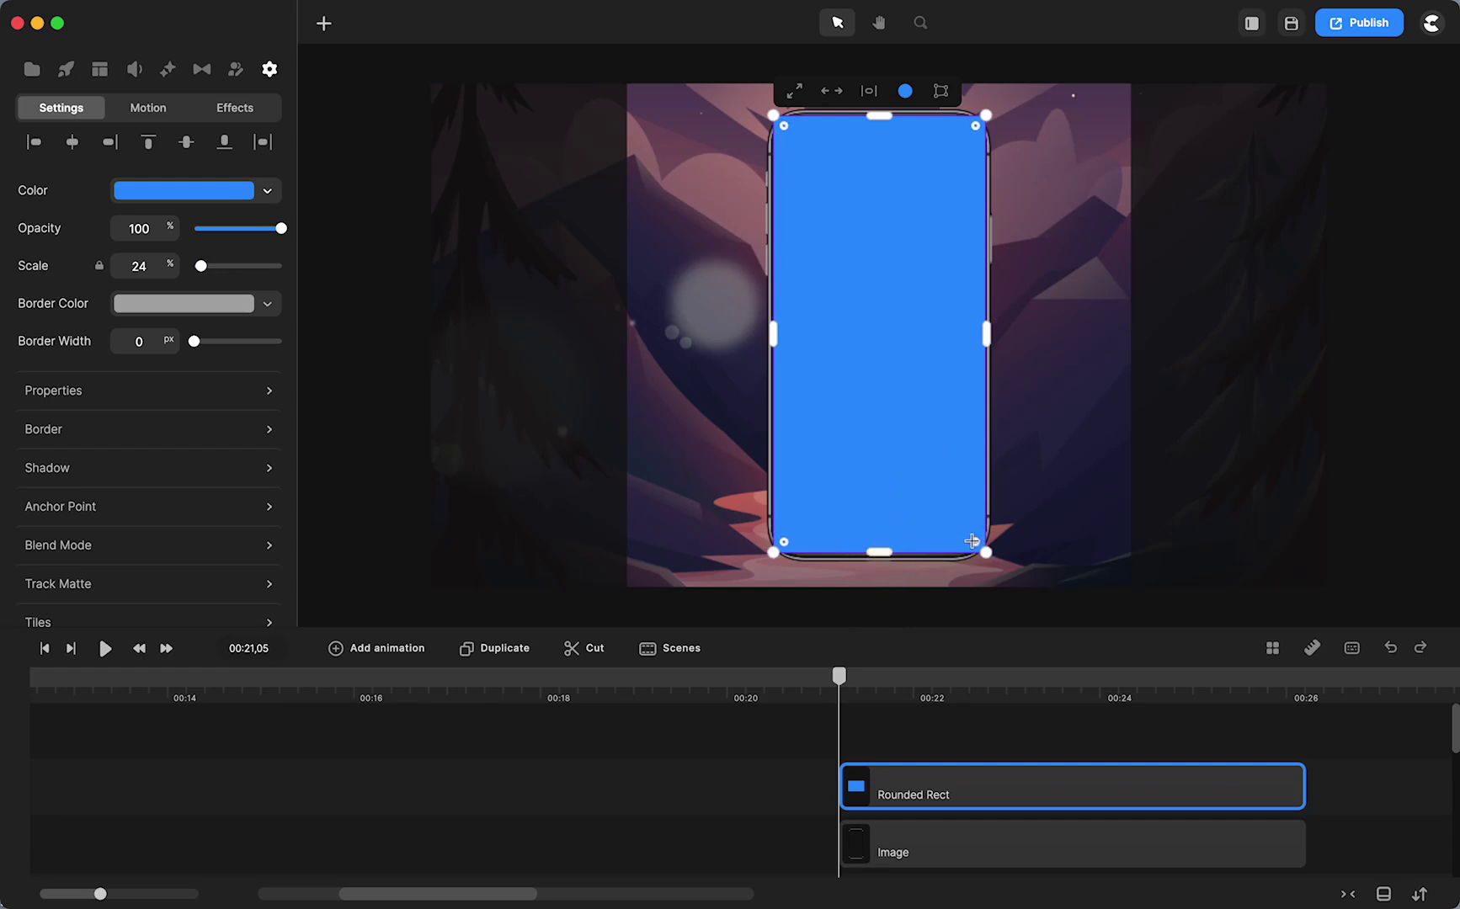
Step: Round the rectangle's corners to match the phone and place its layer between the phone frame and the valley background
drag(973, 541, 973, 540)
drag(784, 541, 789, 531)
drag(937, 818, 934, 854)
mouse_move(930, 789)
mouse_down()
mouse_move(930, 879)
mouse_move(929, 786)
mouse_up()
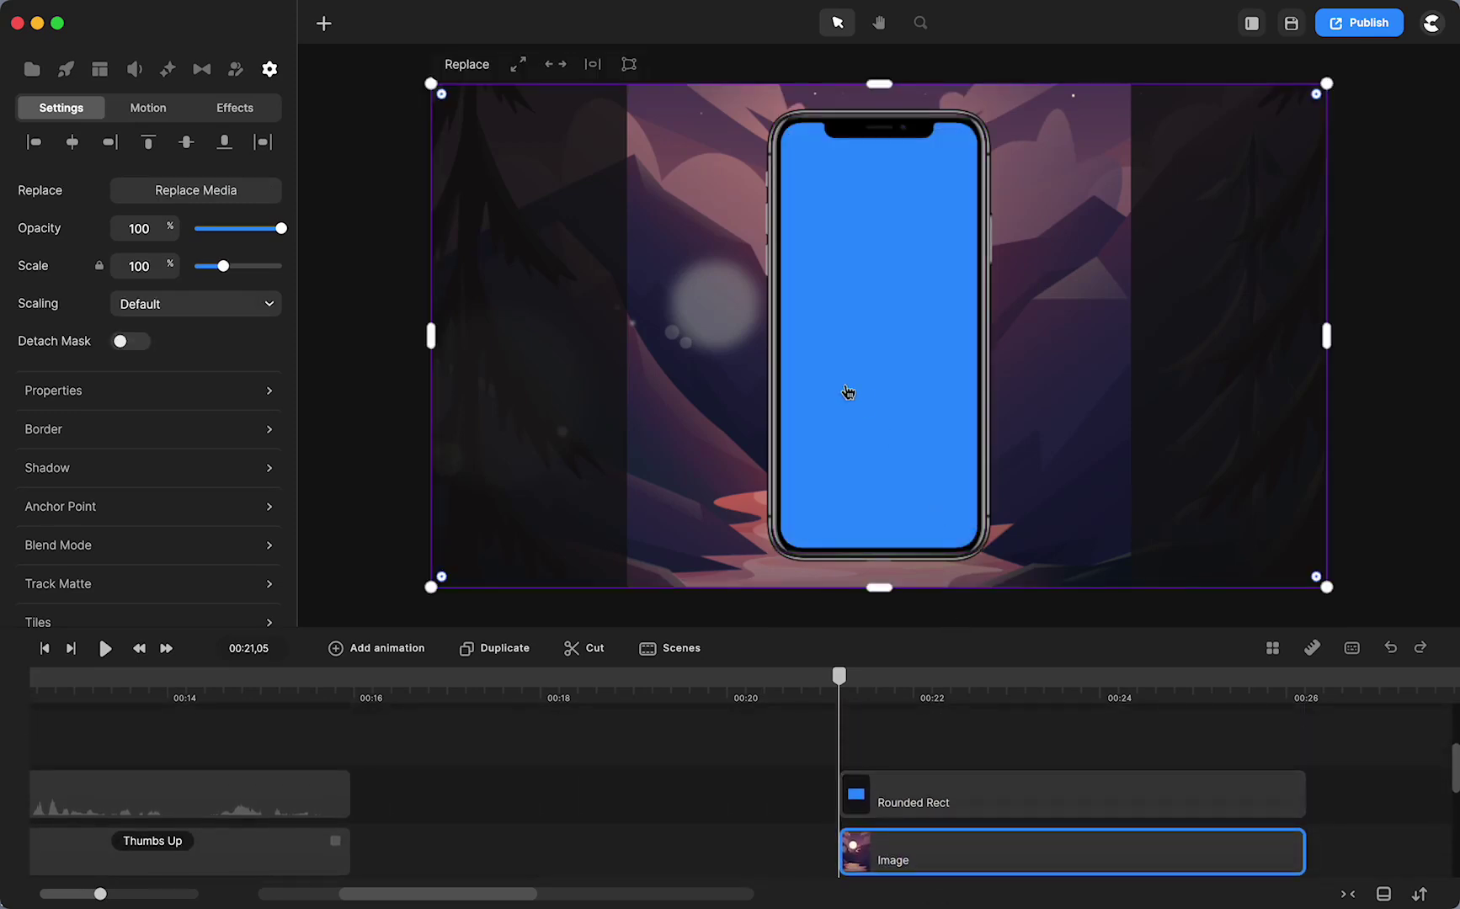
Step: Mask the valley background with the rounded rectangle so the image shows only inside the phone screen
scroll(847, 393, up, 3)
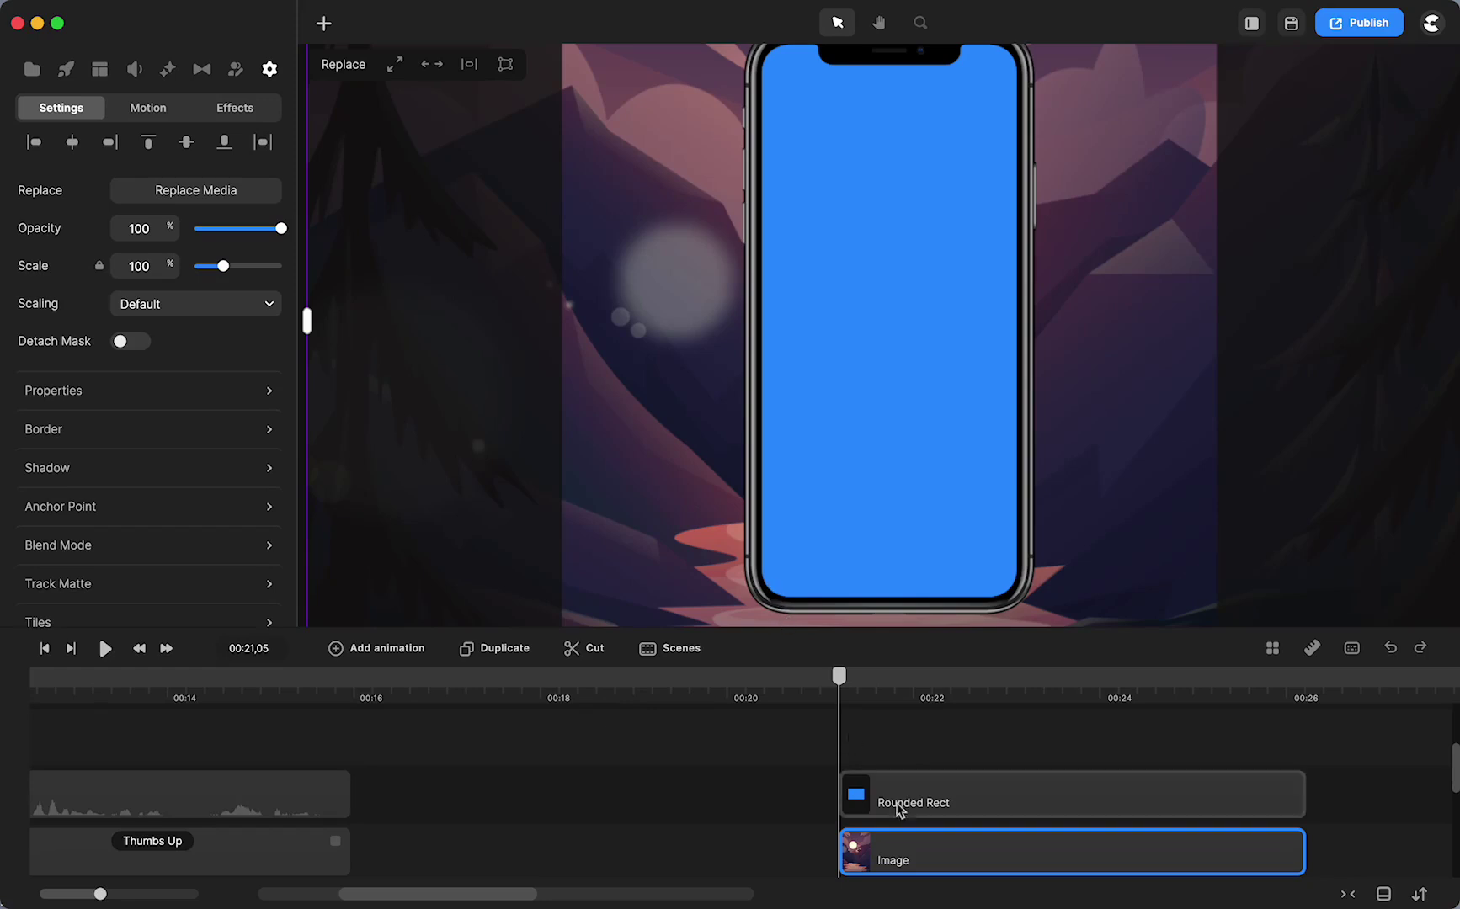
scroll(812, 800, down, 1)
drag(822, 774, 900, 844)
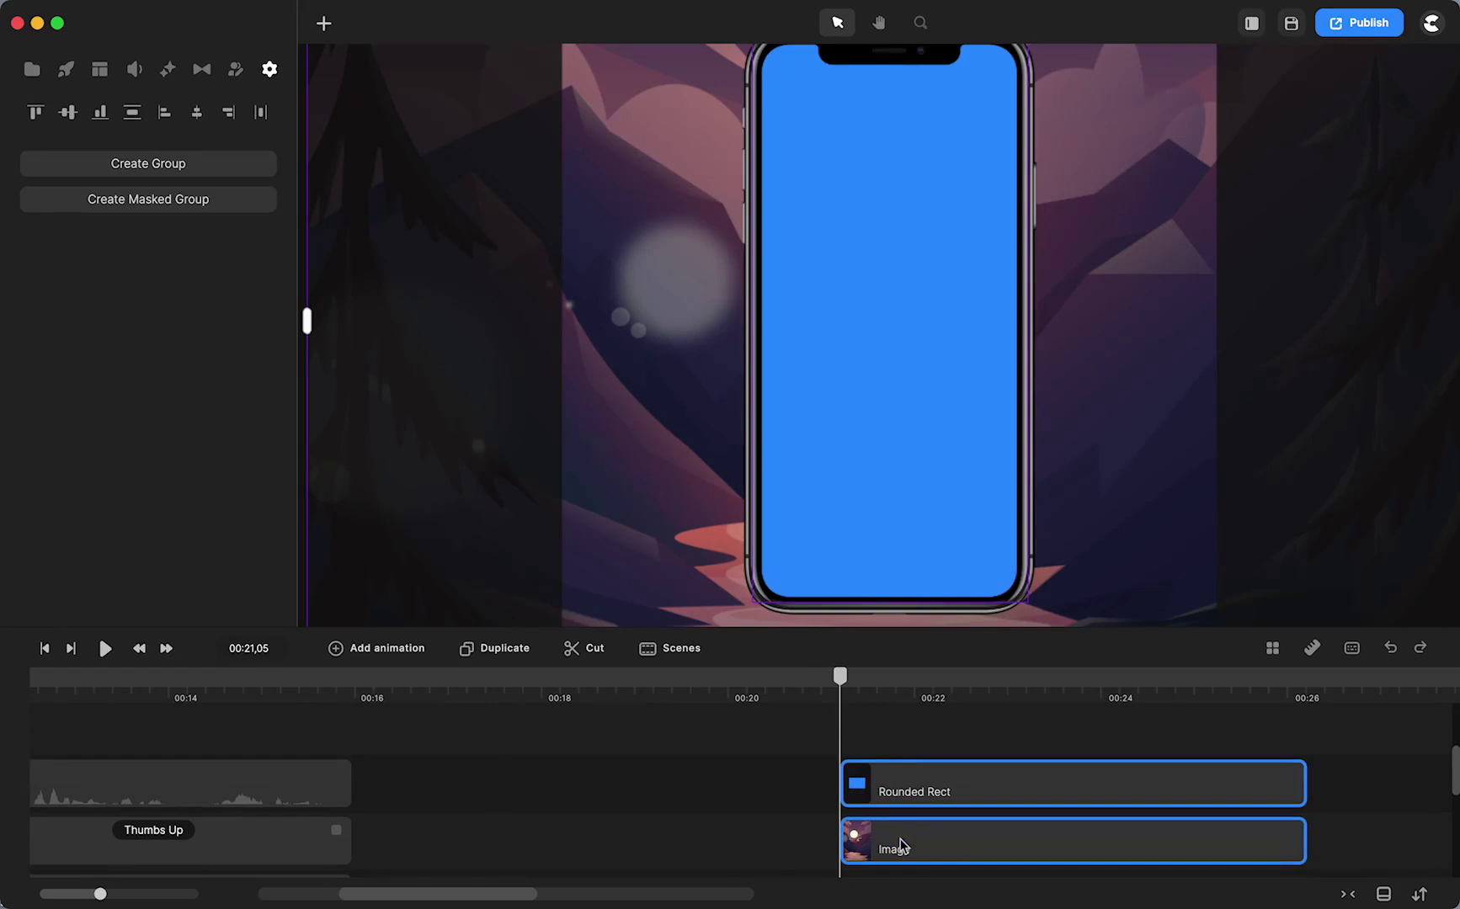
right_click(938, 785)
click(1007, 648)
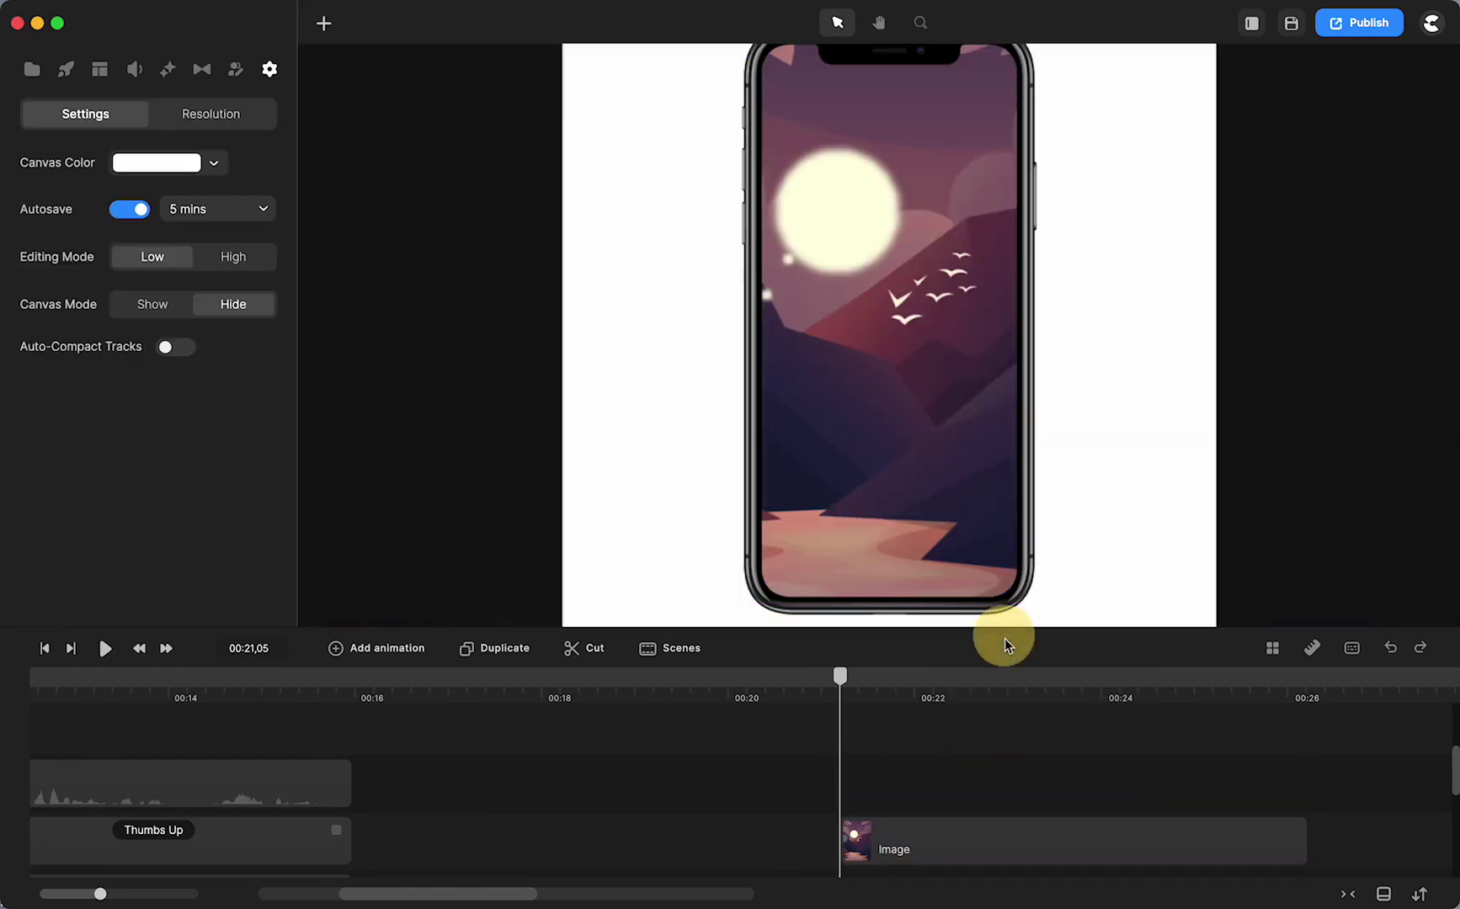
scroll(912, 323, down, 2)
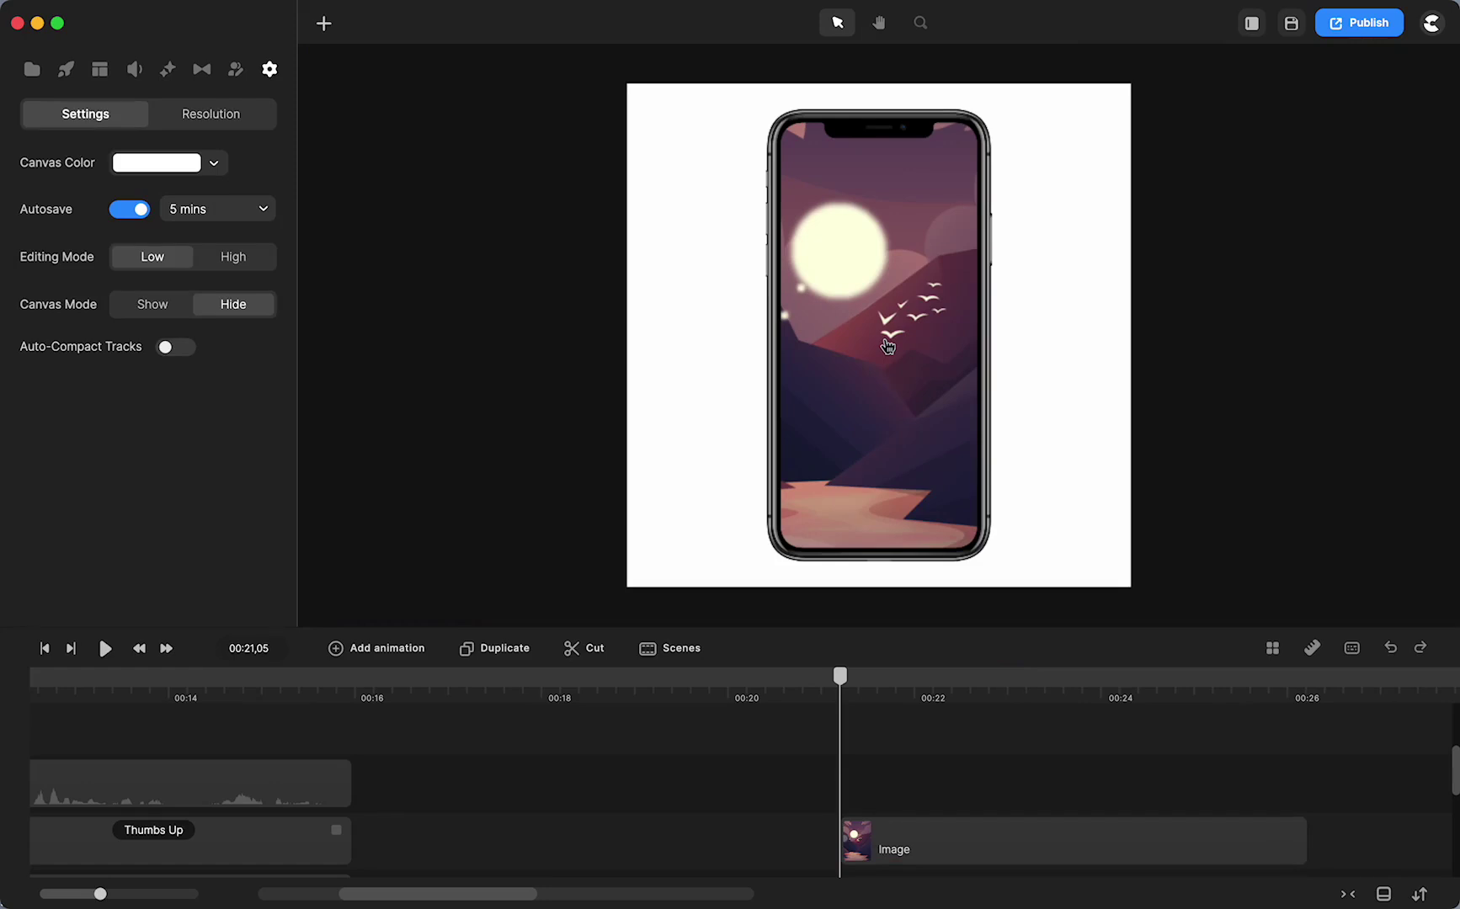
Step: Open the masked valley image for editing, shift the image to the right inside the mask, and nudge the mask slightly up and left
click(888, 345)
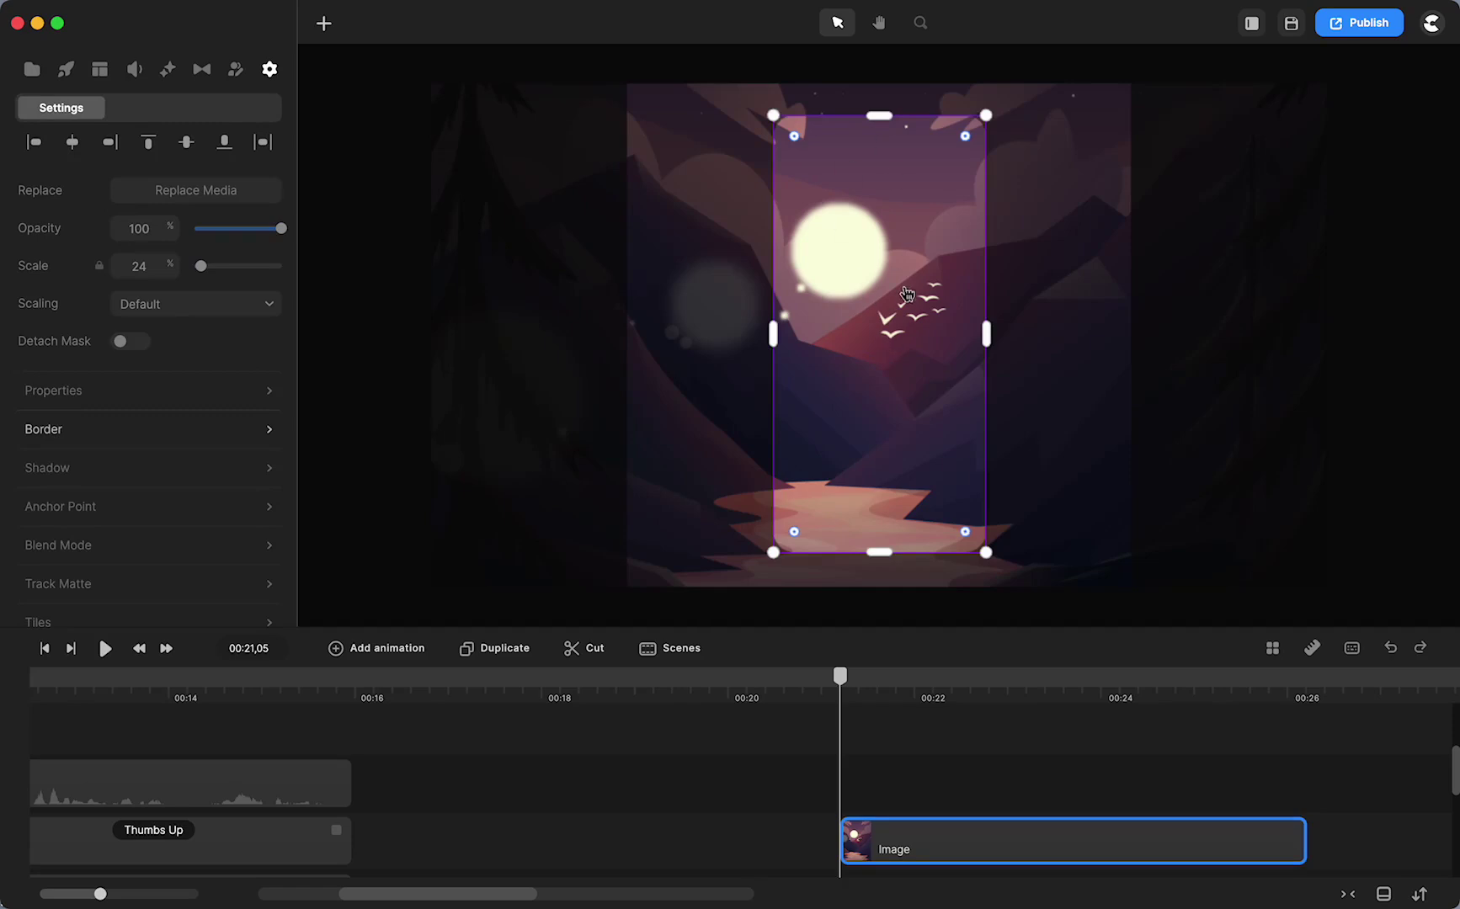
click(663, 309)
drag(662, 309, 729, 294)
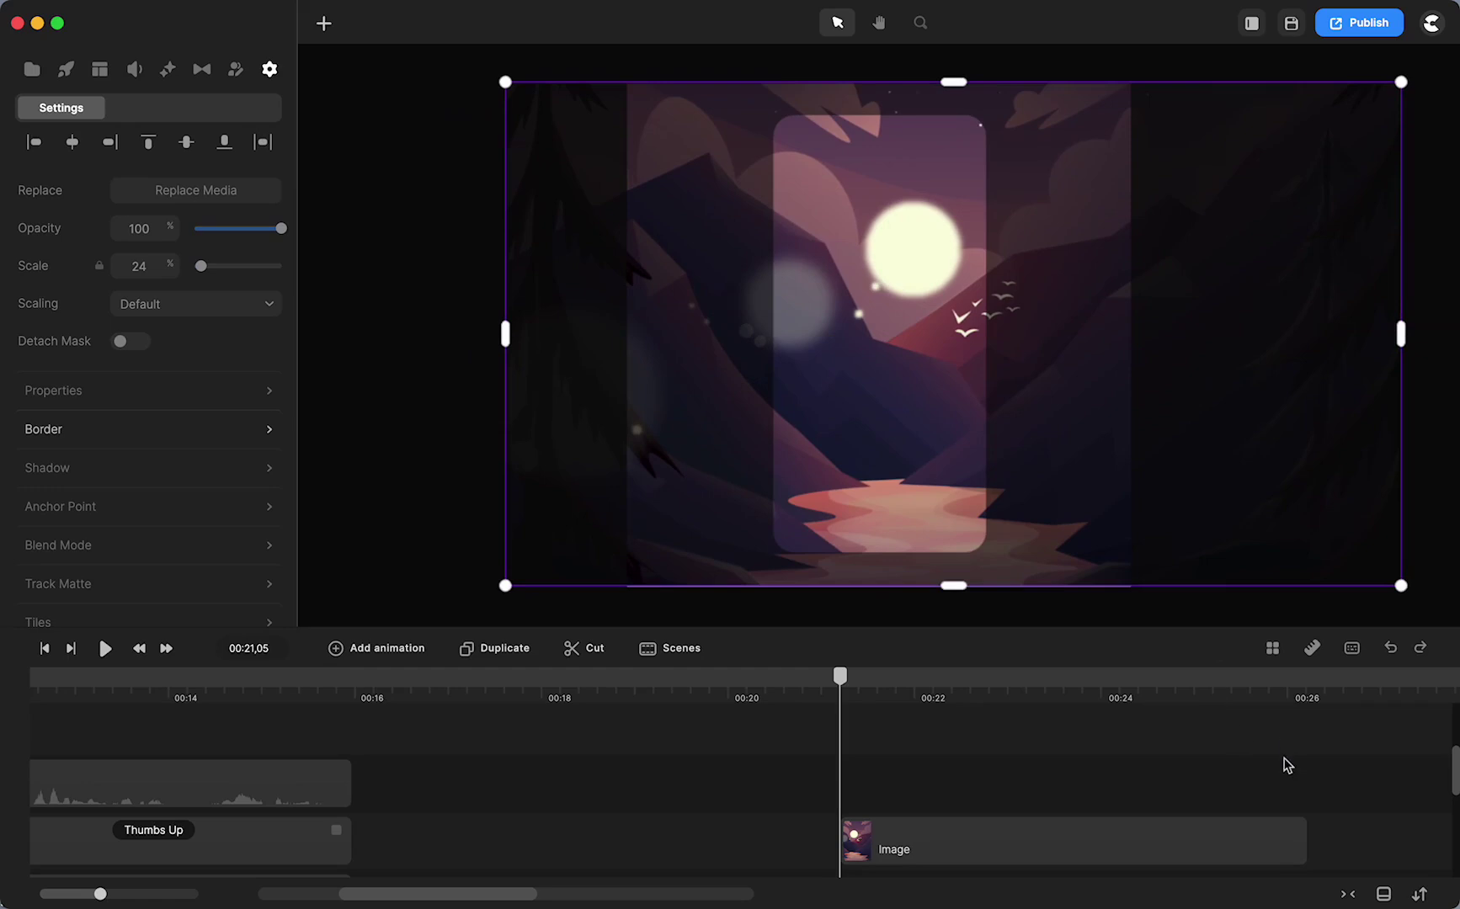
click(1282, 759)
click(871, 270)
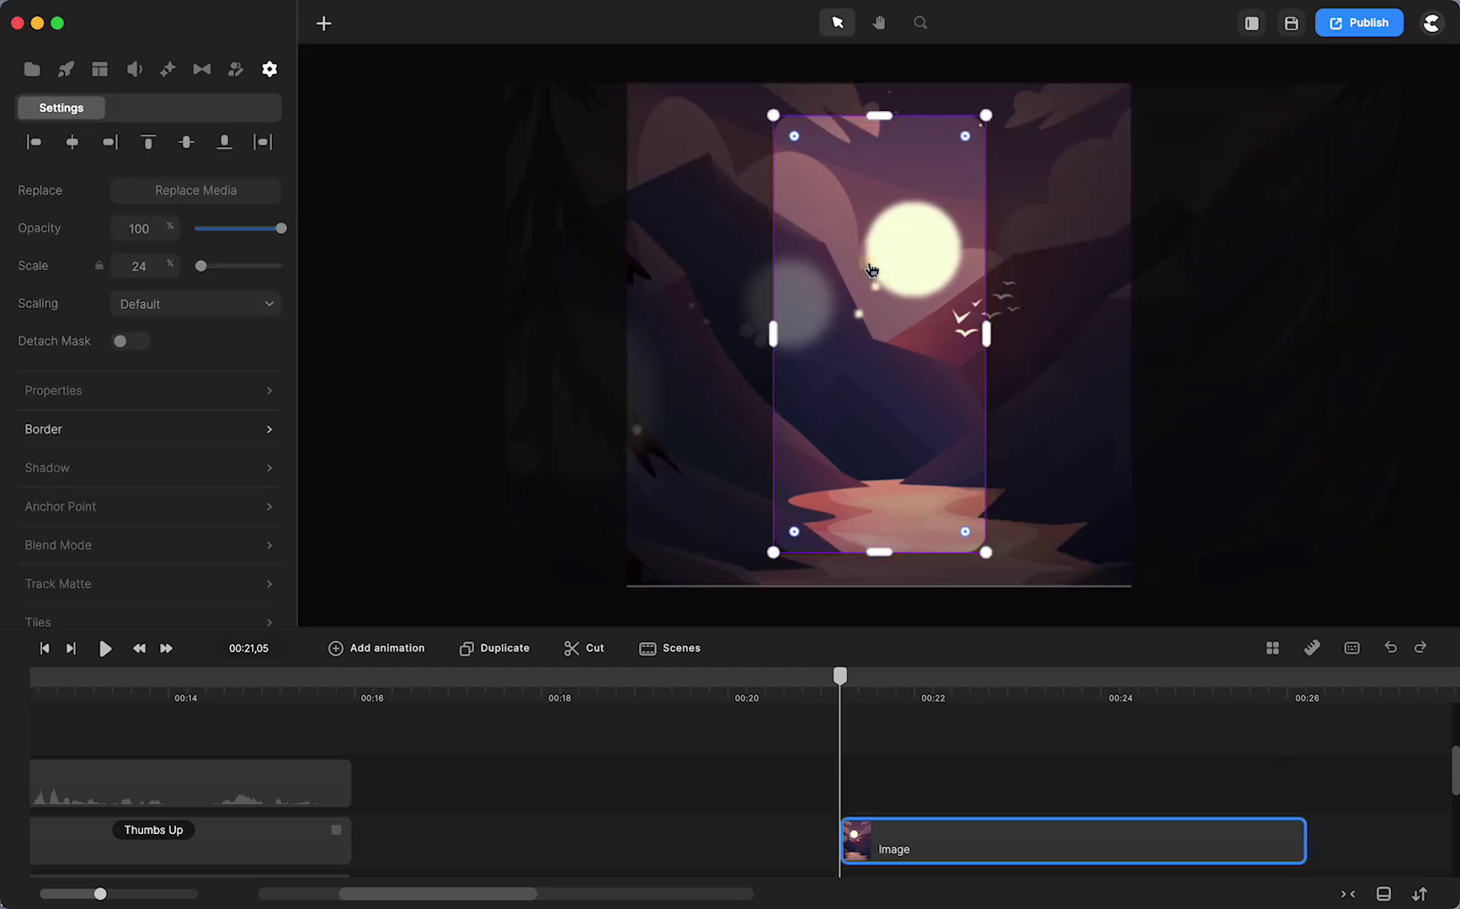
mouse_move(871, 271)
mouse_down()
mouse_move(939, 254)
mouse_move(844, 254)
mouse_move(904, 258)
mouse_move(856, 257)
mouse_move(867, 266)
mouse_up()
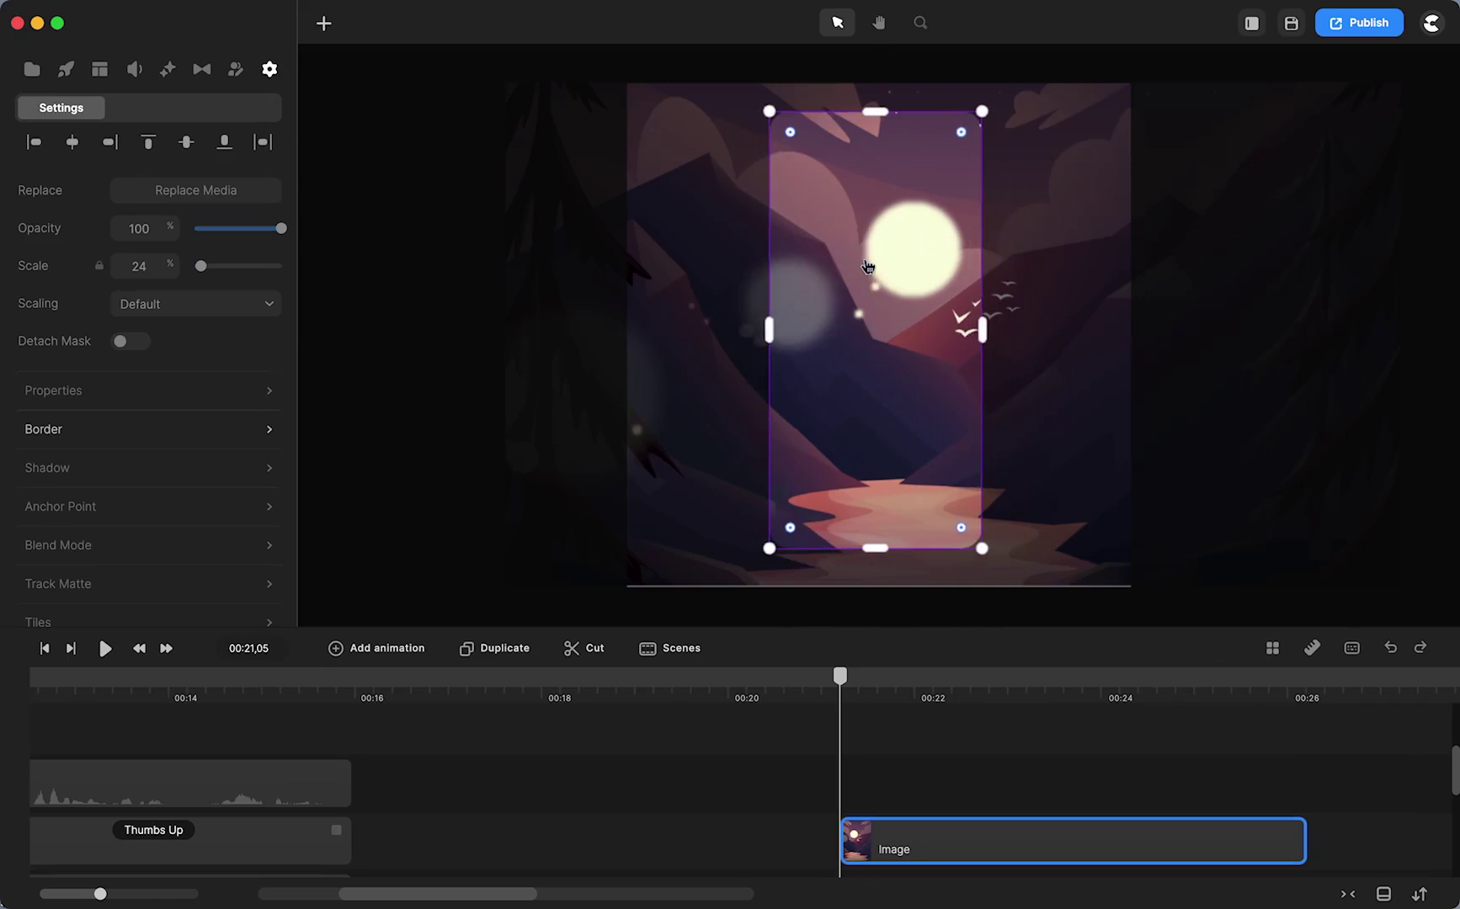
Step: Reopen the masked valley image and shift it slightly left and up inside the phone-shaped mask
click(775, 762)
click(776, 762)
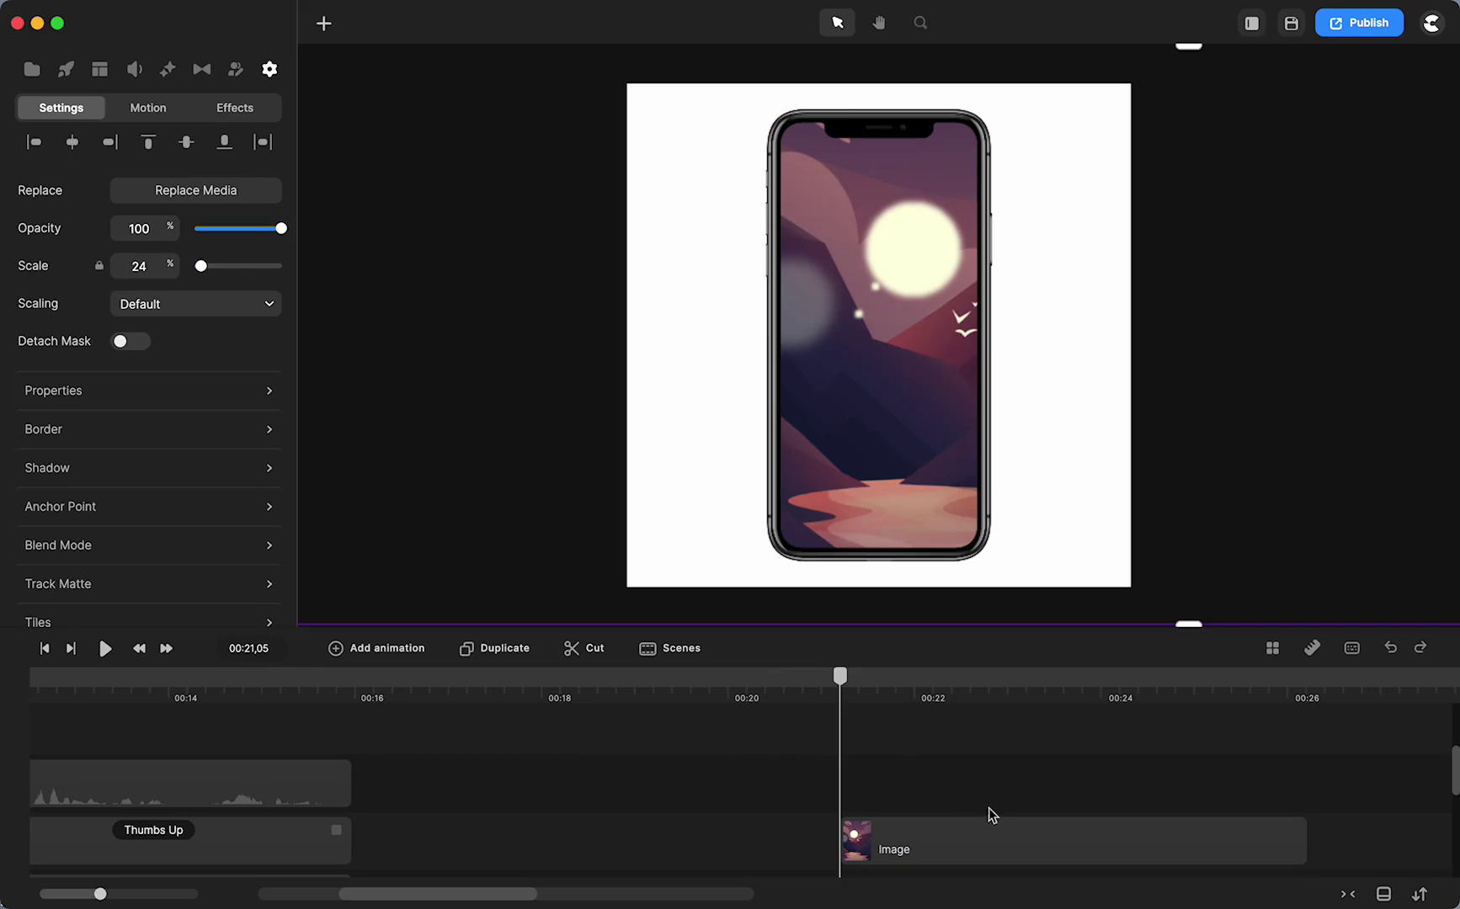
click(941, 765)
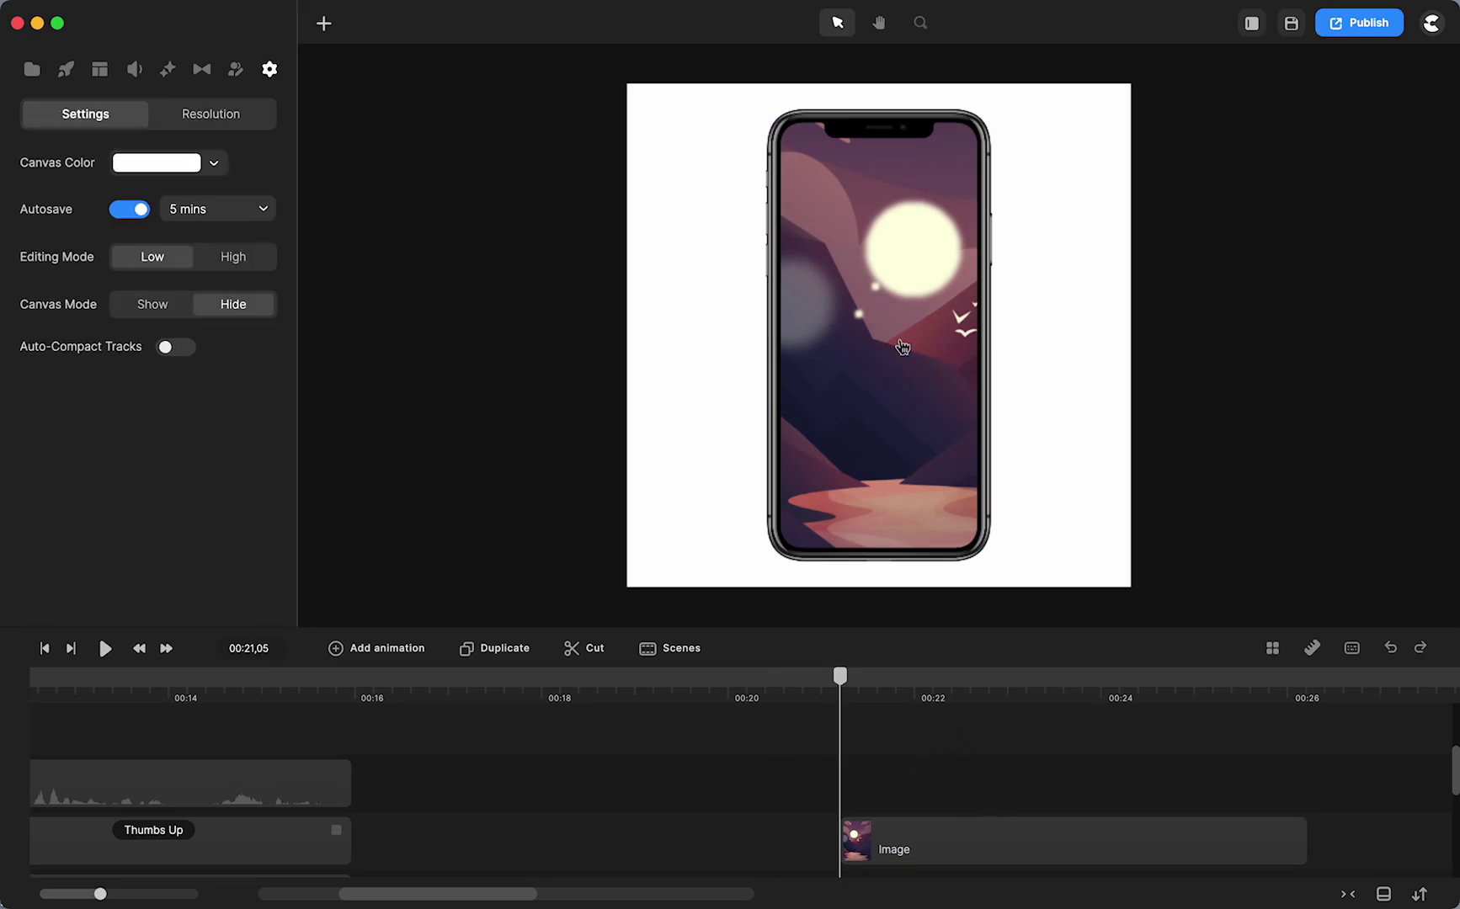
click(901, 345)
click(674, 328)
mouse_move(674, 328)
mouse_down()
mouse_move(603, 330)
mouse_move(755, 323)
mouse_move(414, 330)
mouse_move(648, 320)
mouse_up()
click(402, 419)
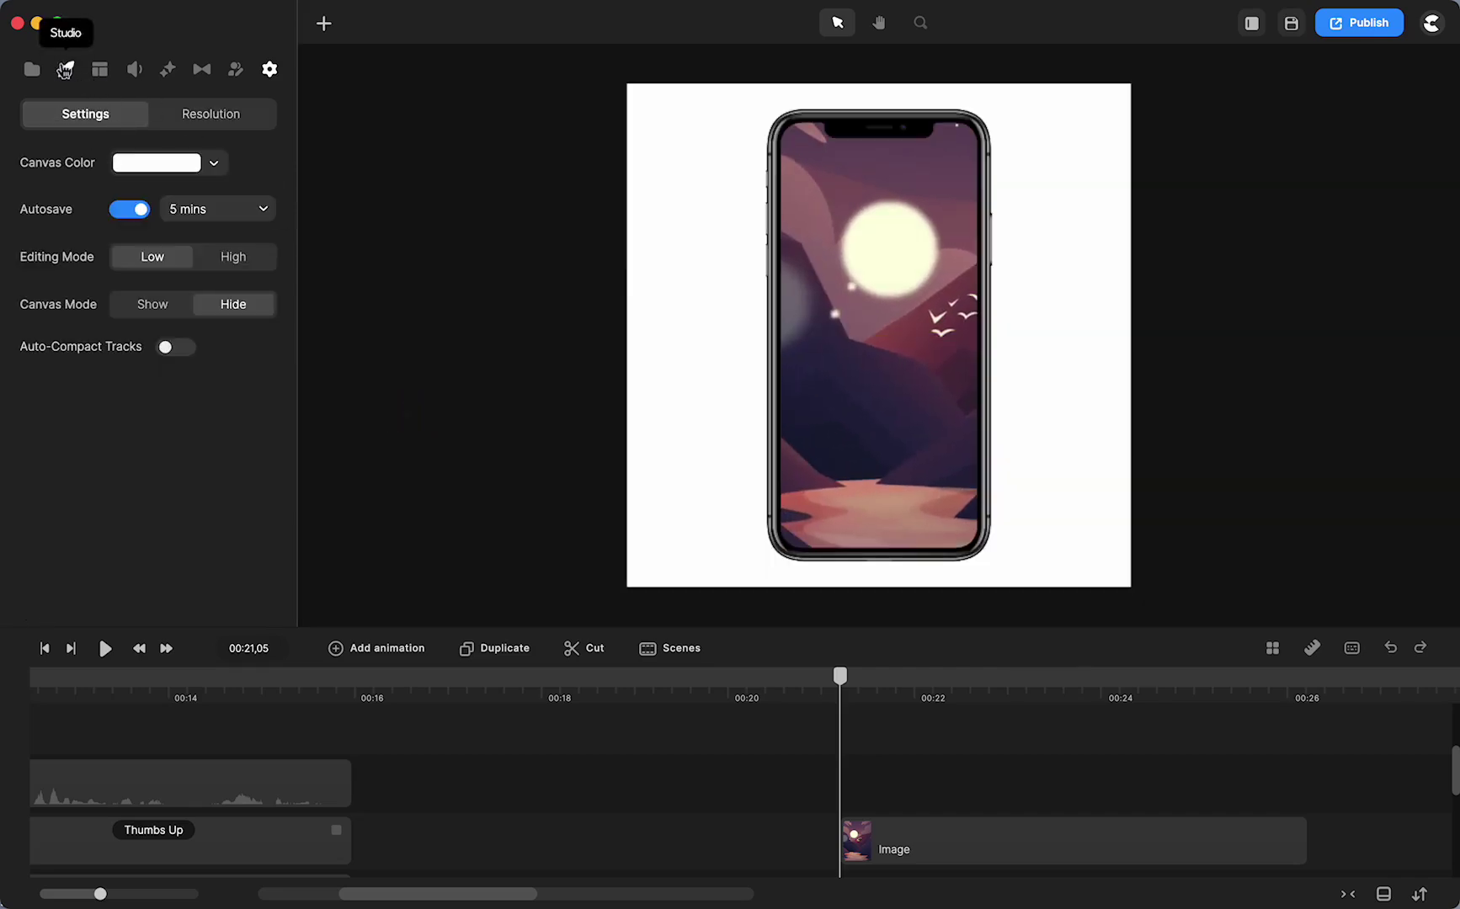
Step: Search the character library for "safari" and add the Safari Kid character over the phone on the canvas
click(67, 71)
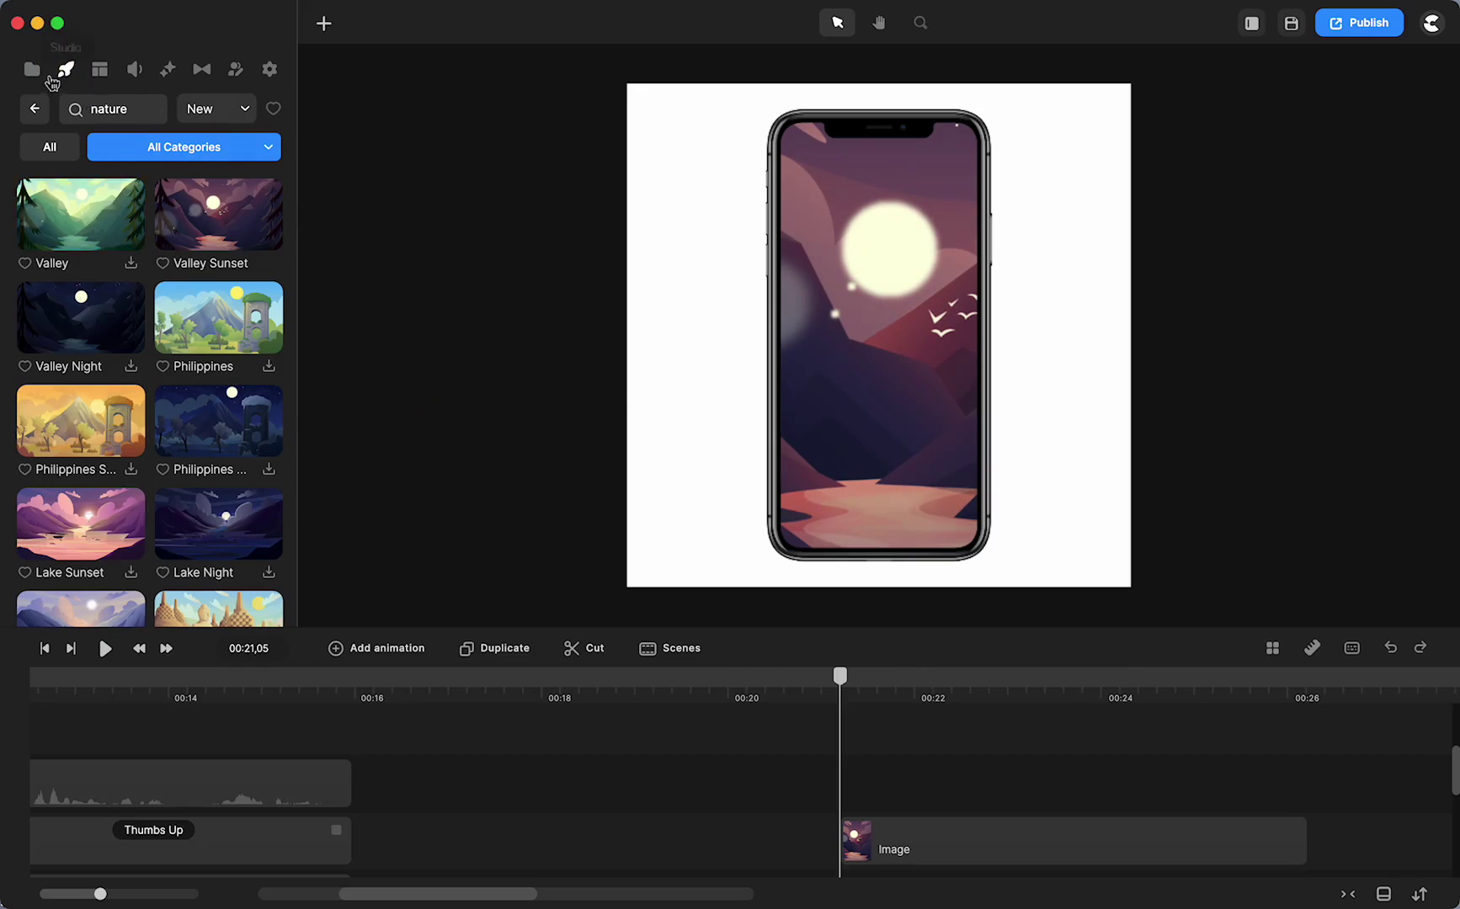
click(33, 109)
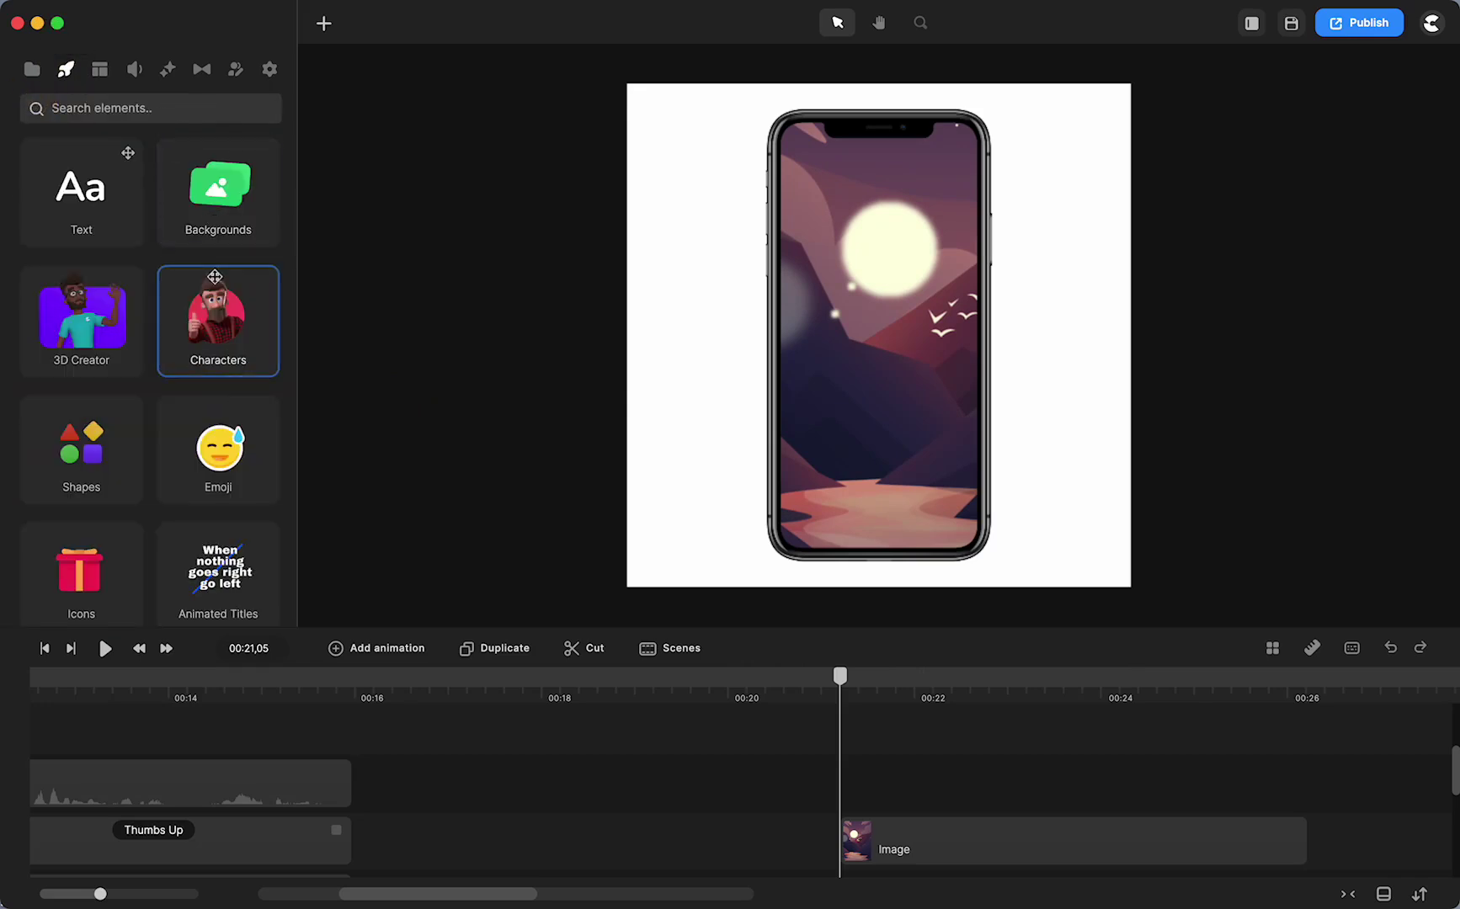
click(221, 331)
click(119, 109)
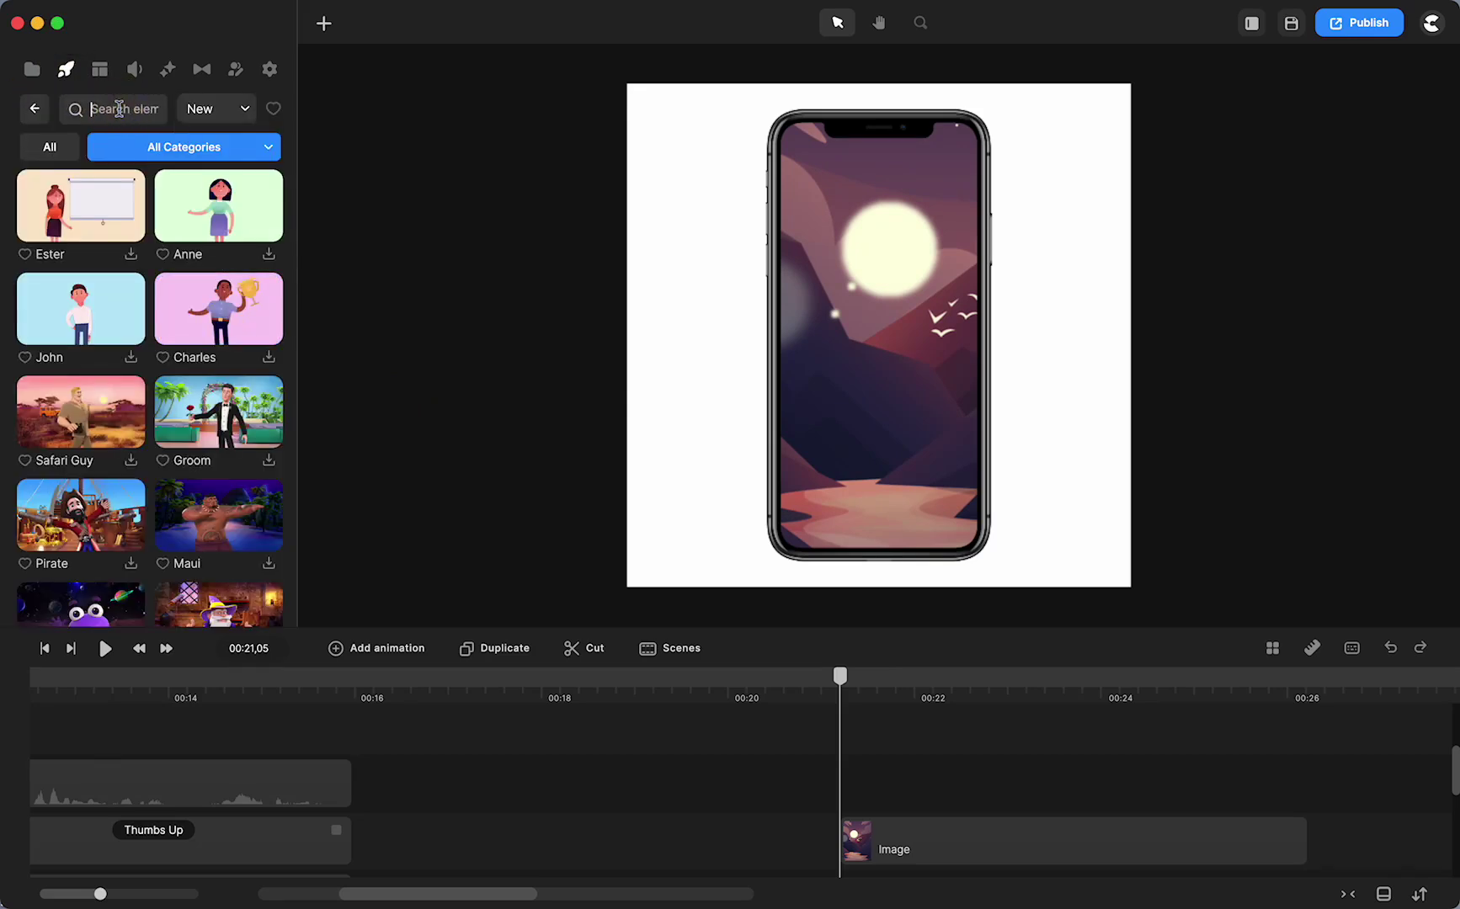
text(safari)
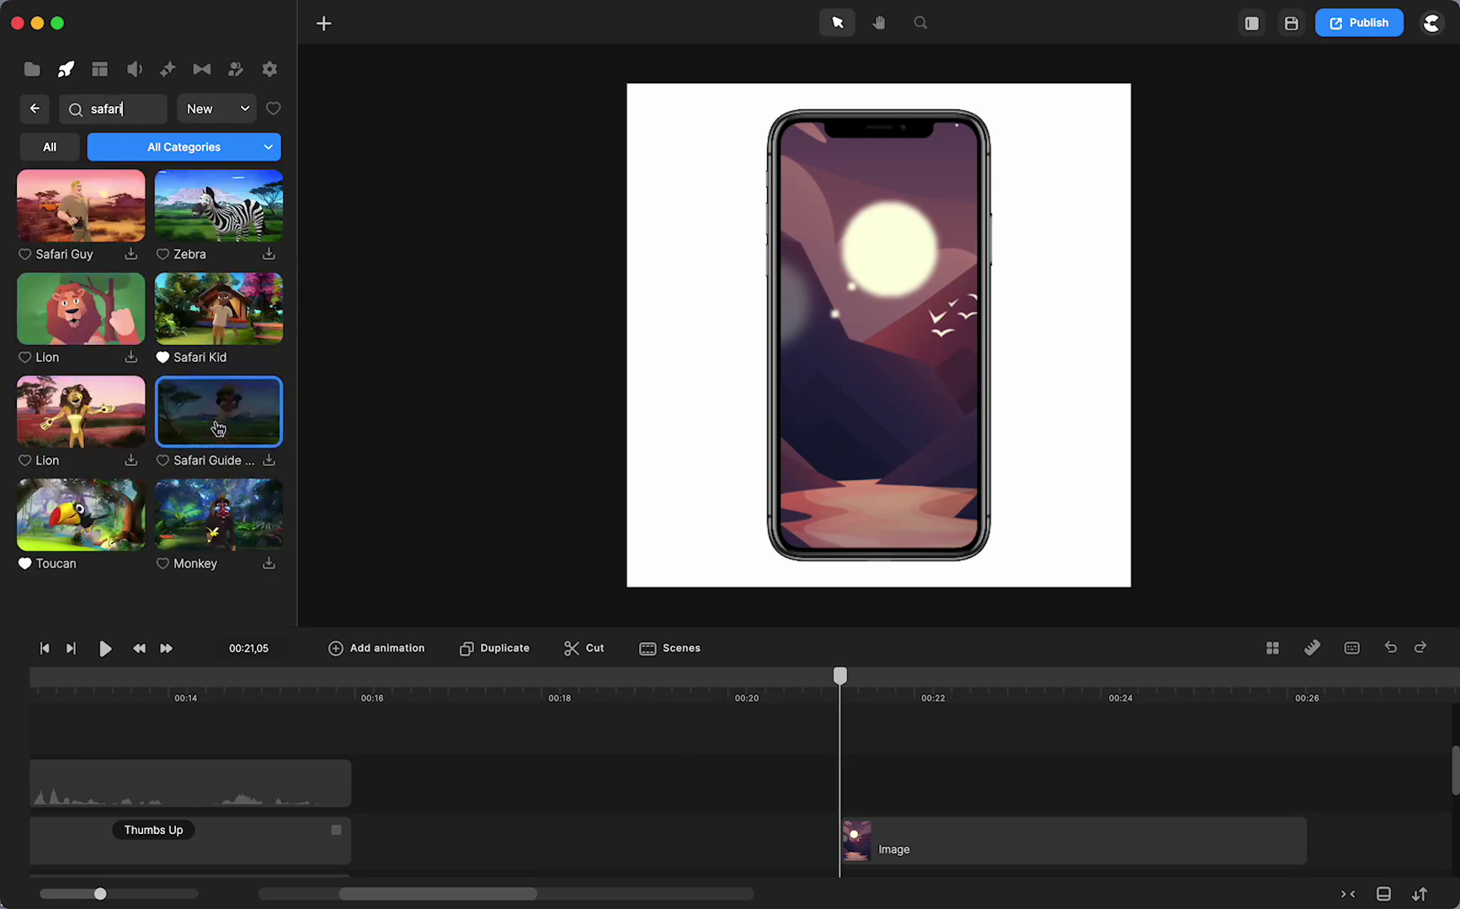
drag(253, 309, 906, 416)
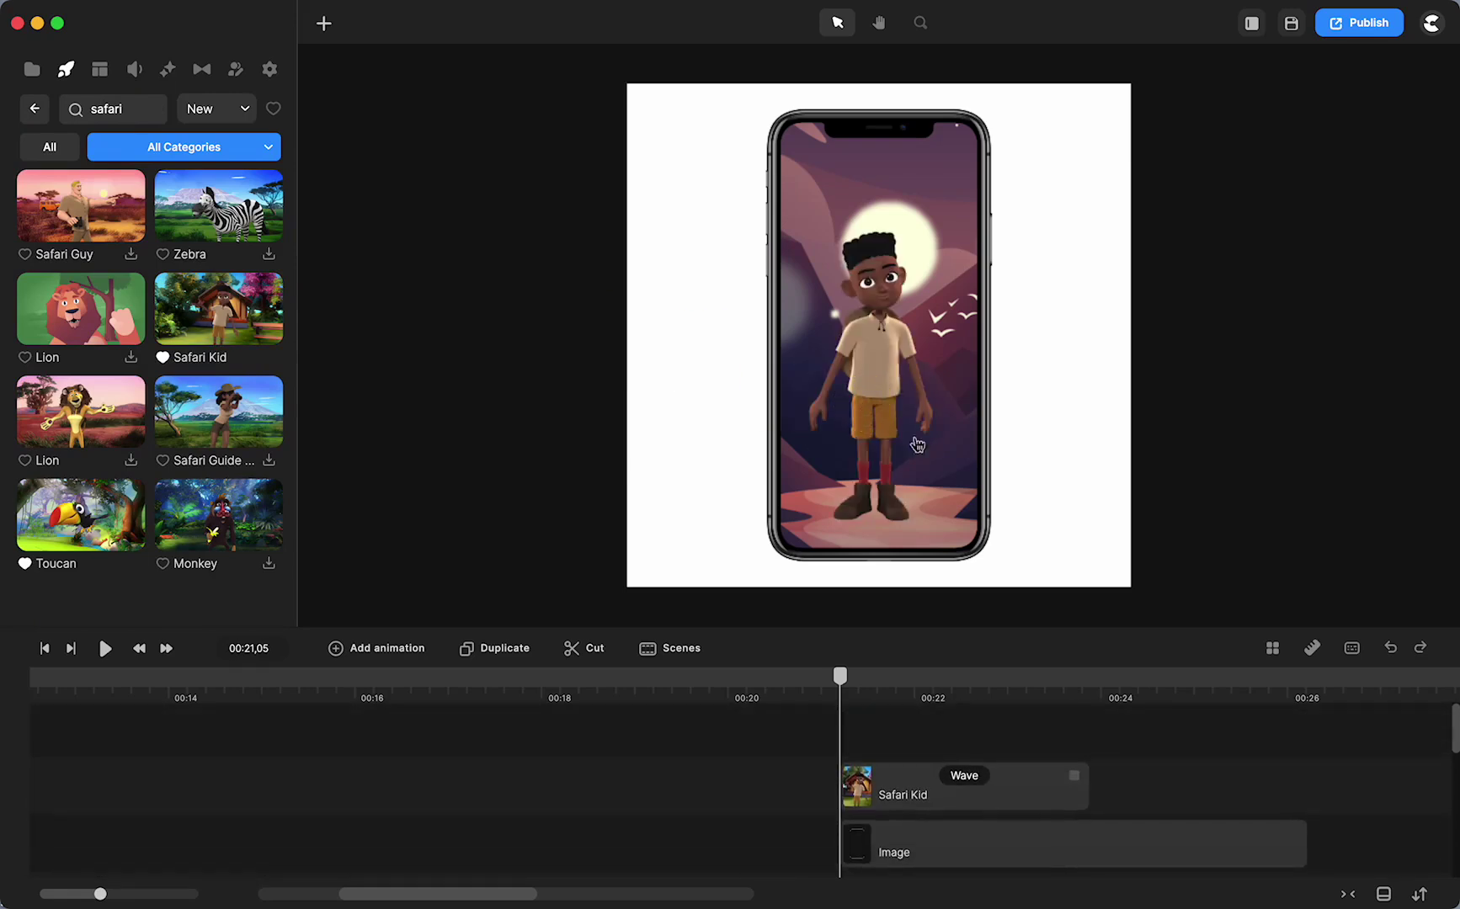
Step: Enlarge the Safari Kid and center him over the phone with his lower legs extending below the frame
click(860, 465)
drag(787, 526, 706, 611)
drag(907, 367, 908, 427)
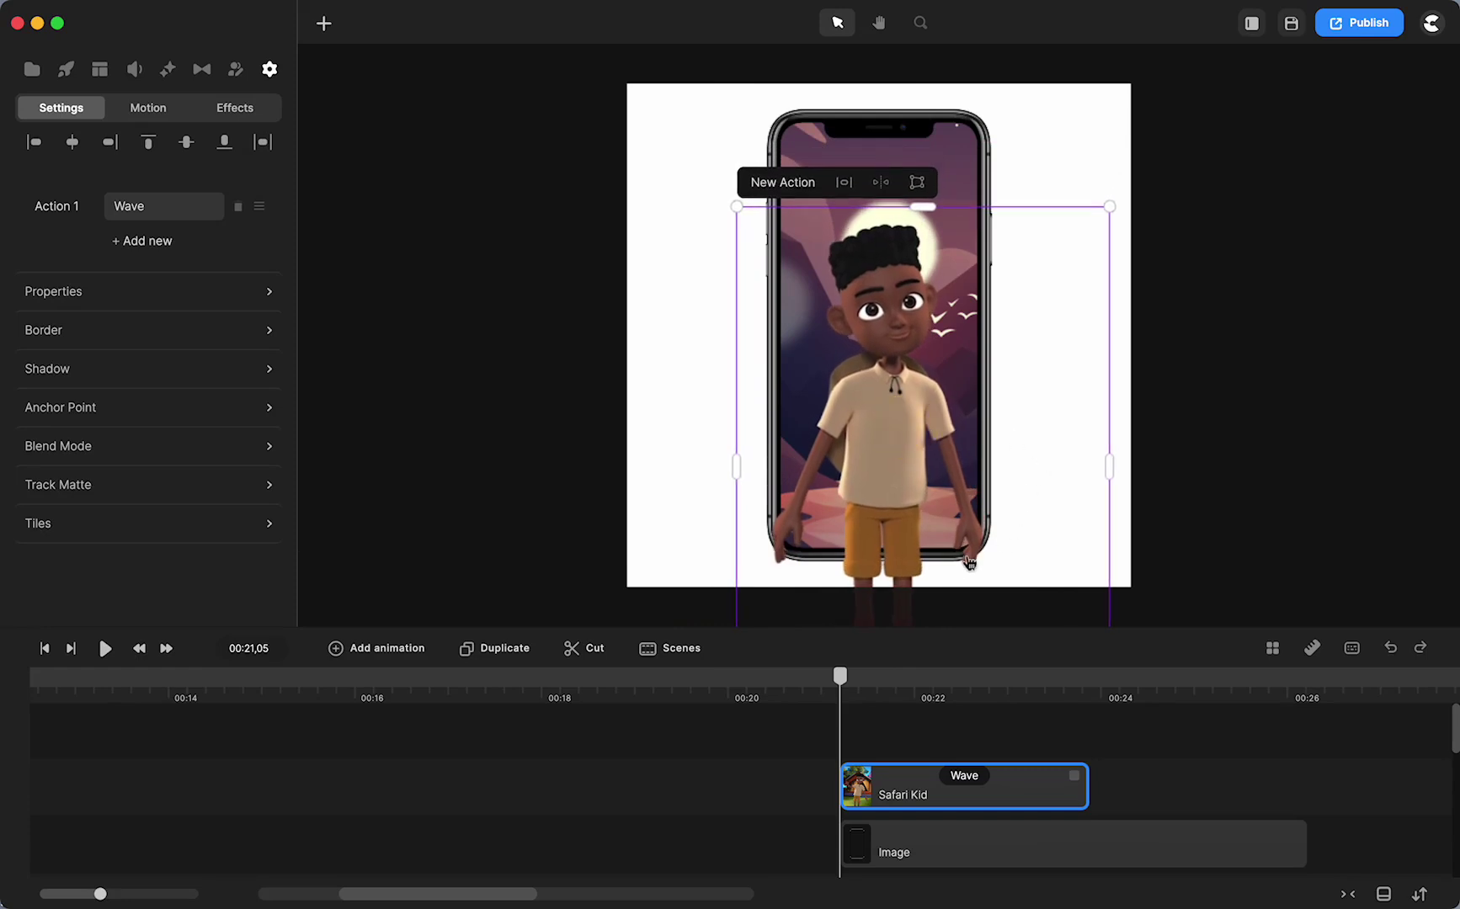
click(904, 456)
drag(902, 455, 878, 448)
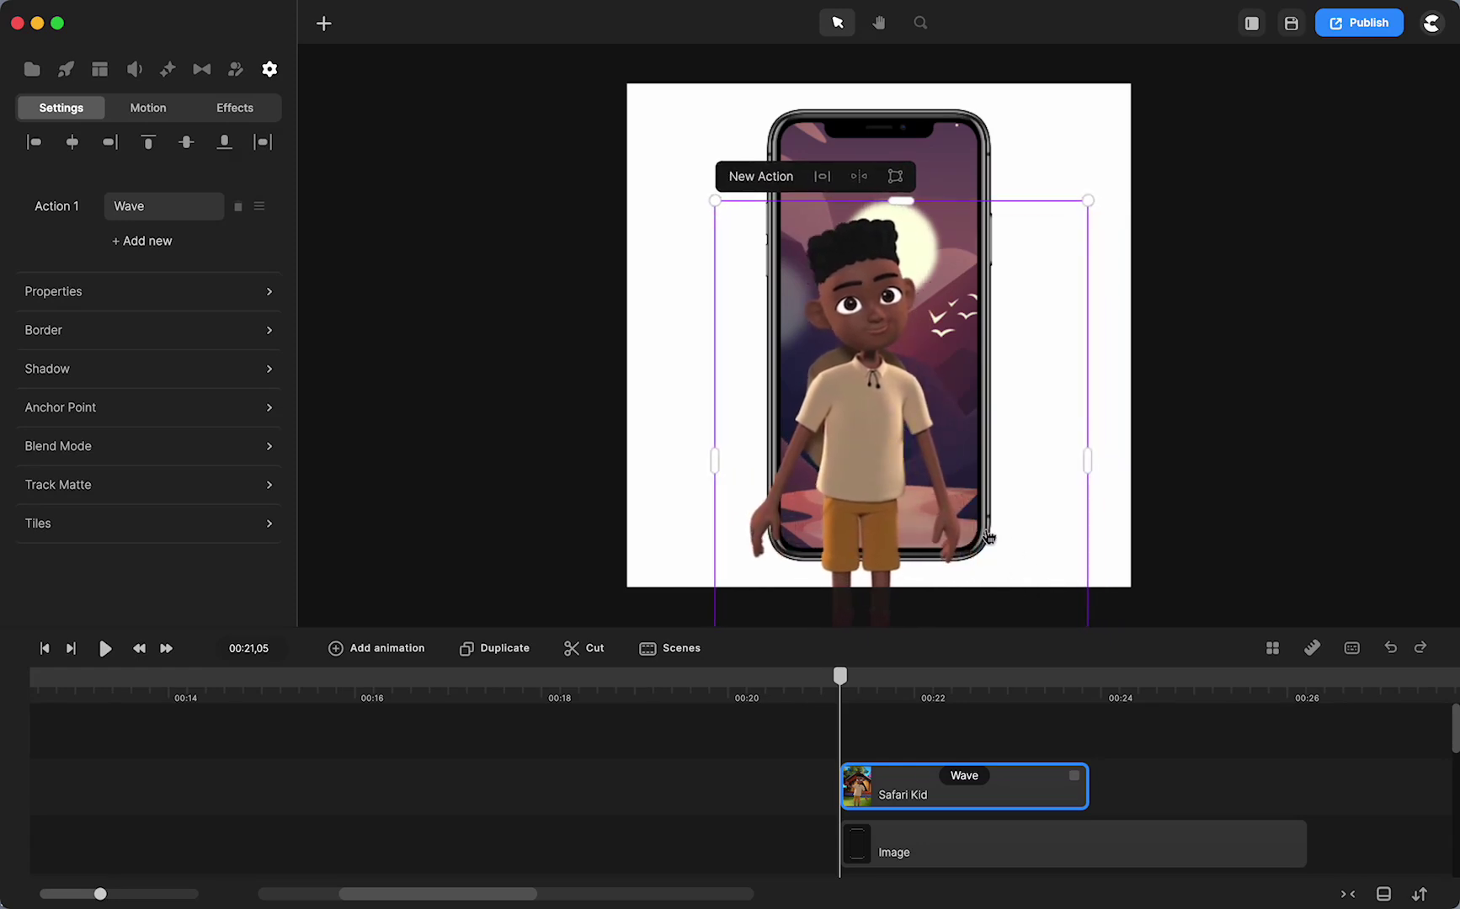
drag(861, 476, 877, 426)
Step: Add a square shape above the Safari Kid layer and select it
scroll(897, 789, down, 2)
scroll(896, 789, down, 1)
click(919, 776)
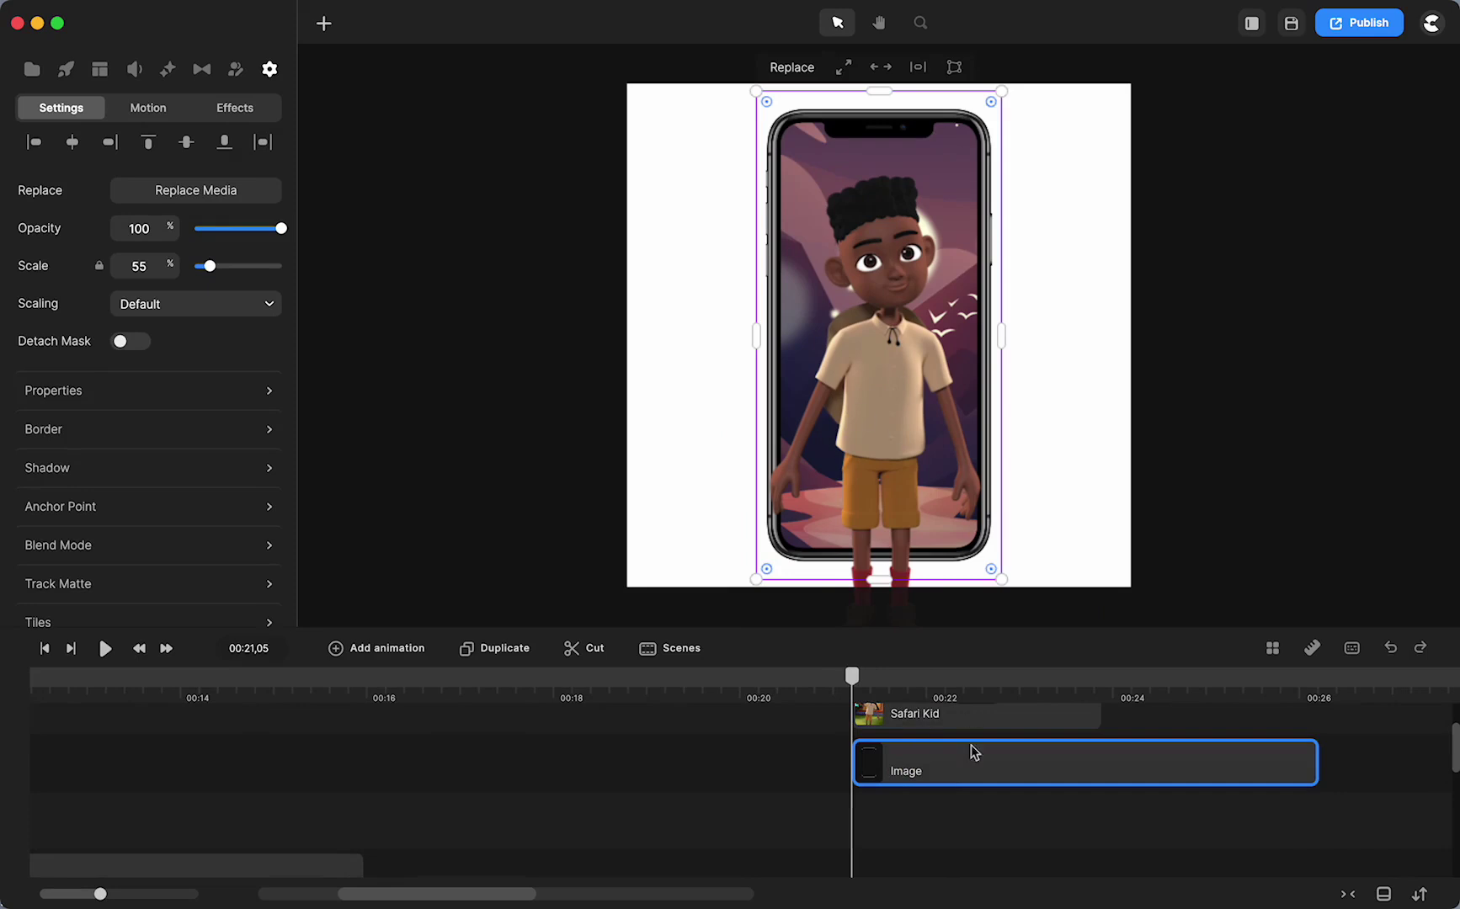
click(922, 761)
click(324, 23)
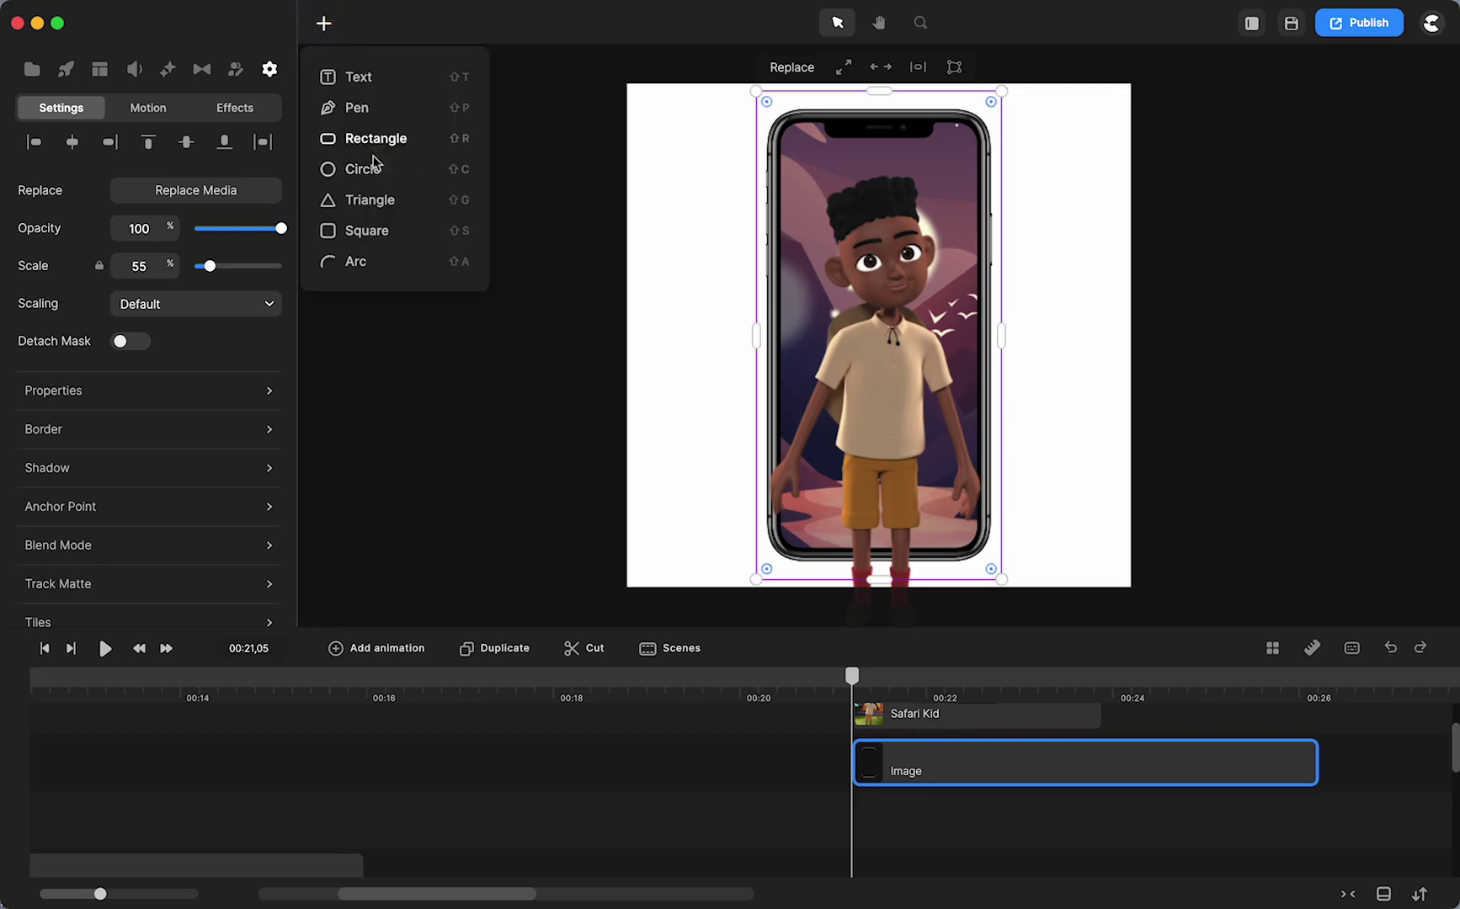
click(379, 240)
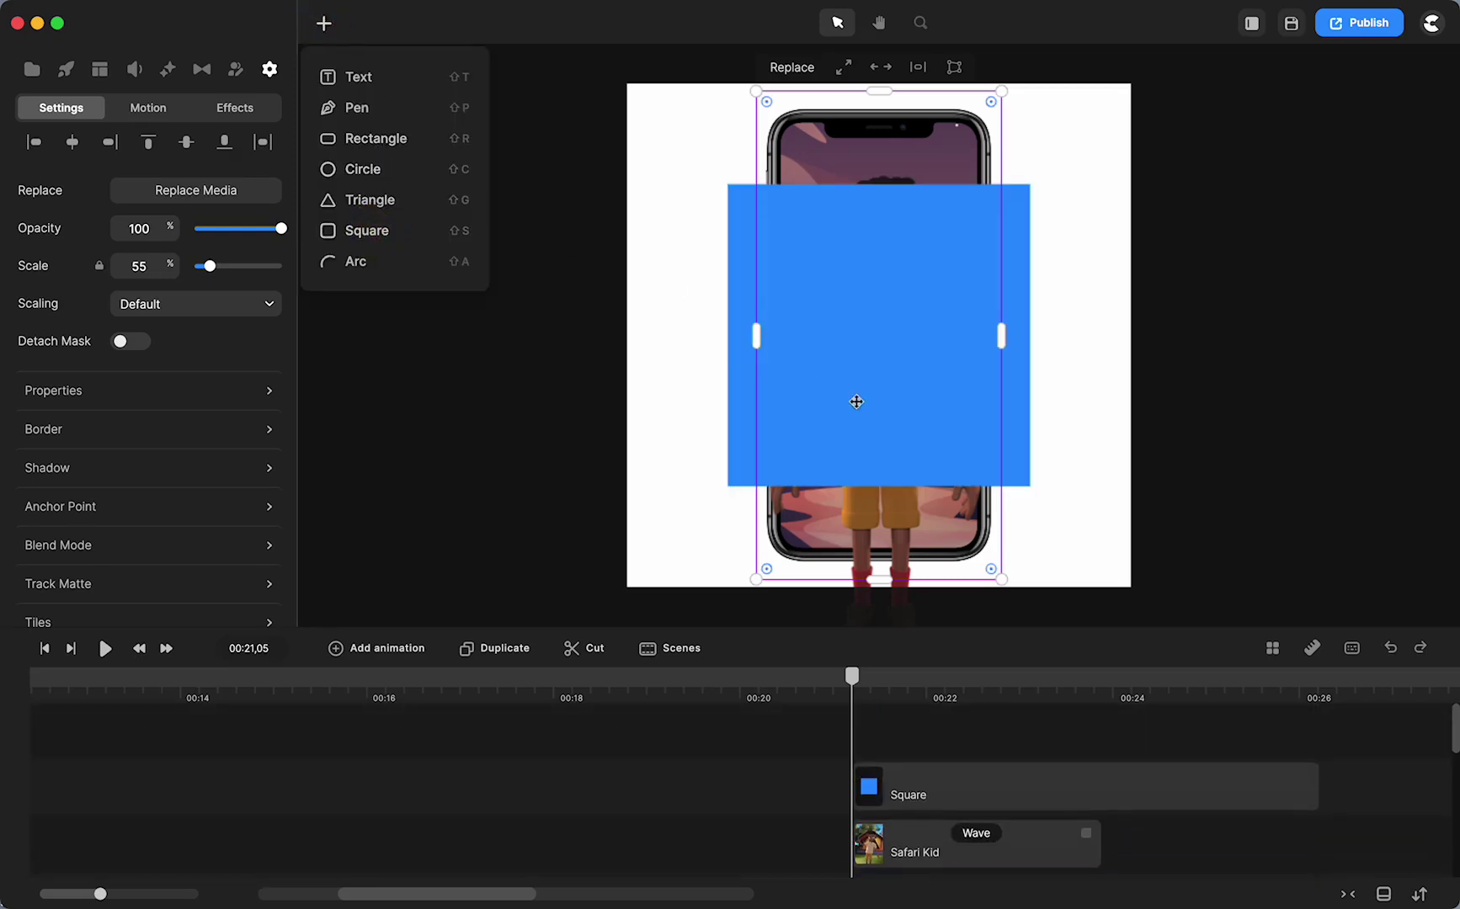
click(857, 421)
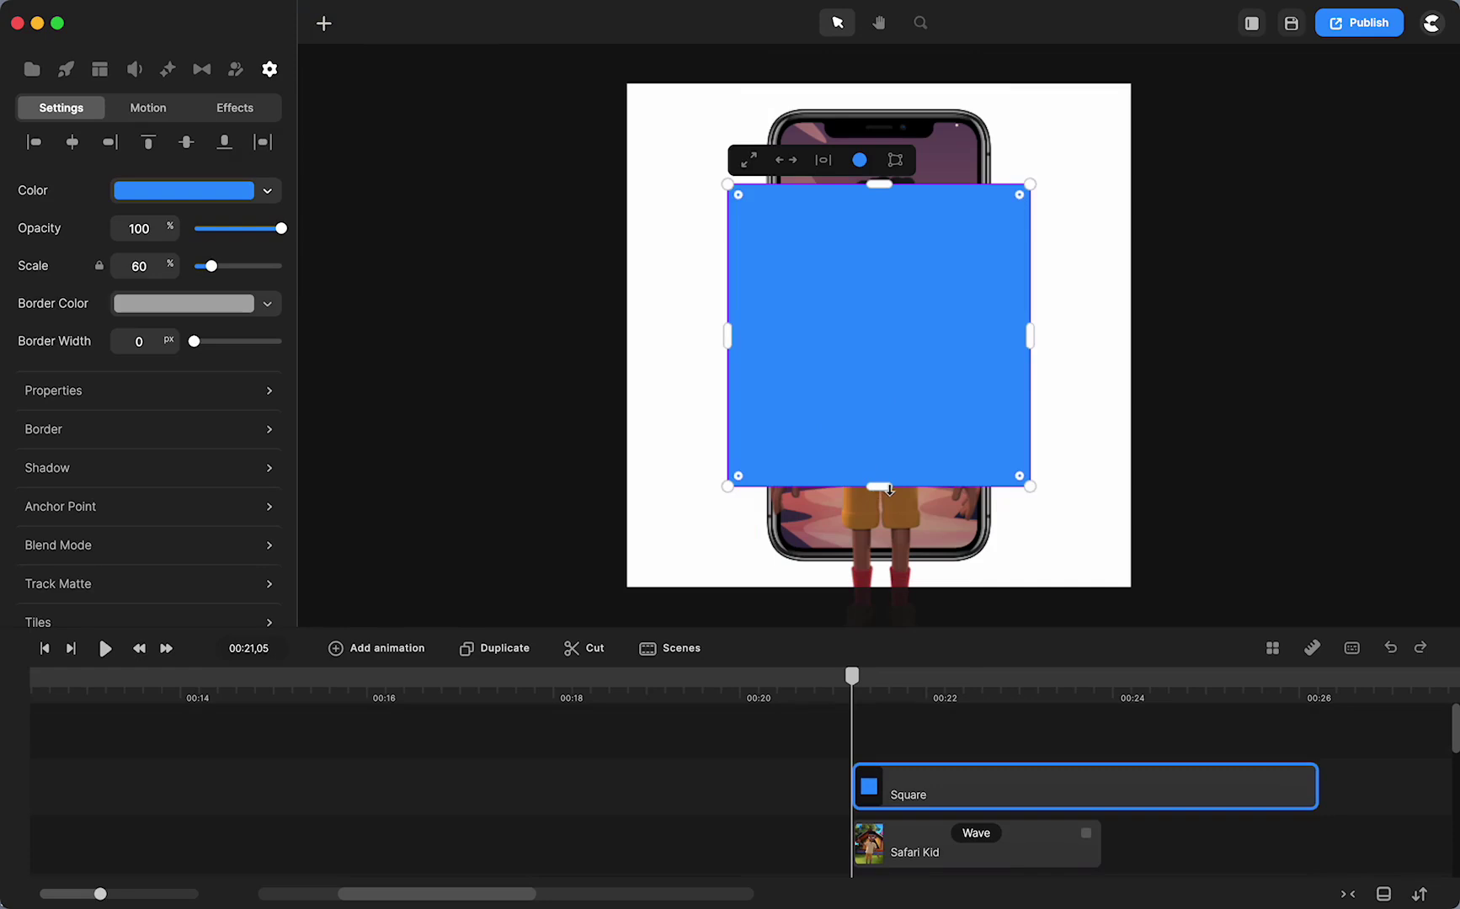
Step: Resize the square to cover the character, widening it, raising its top edge and aligning its bottom edge with the phone screen's lower edge
drag(729, 337, 713, 336)
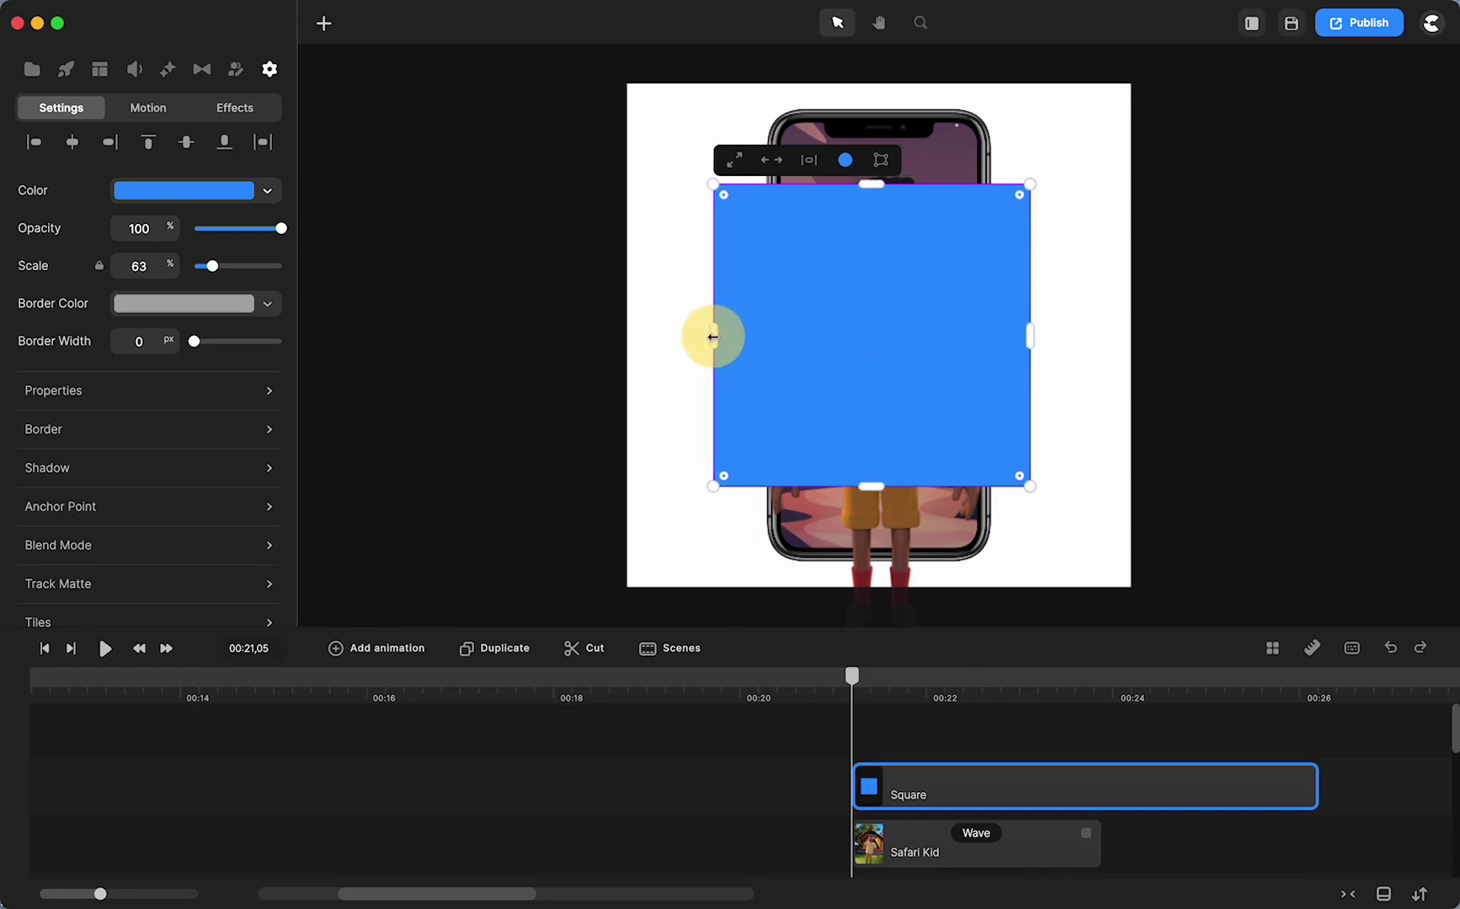
drag(870, 184, 867, 103)
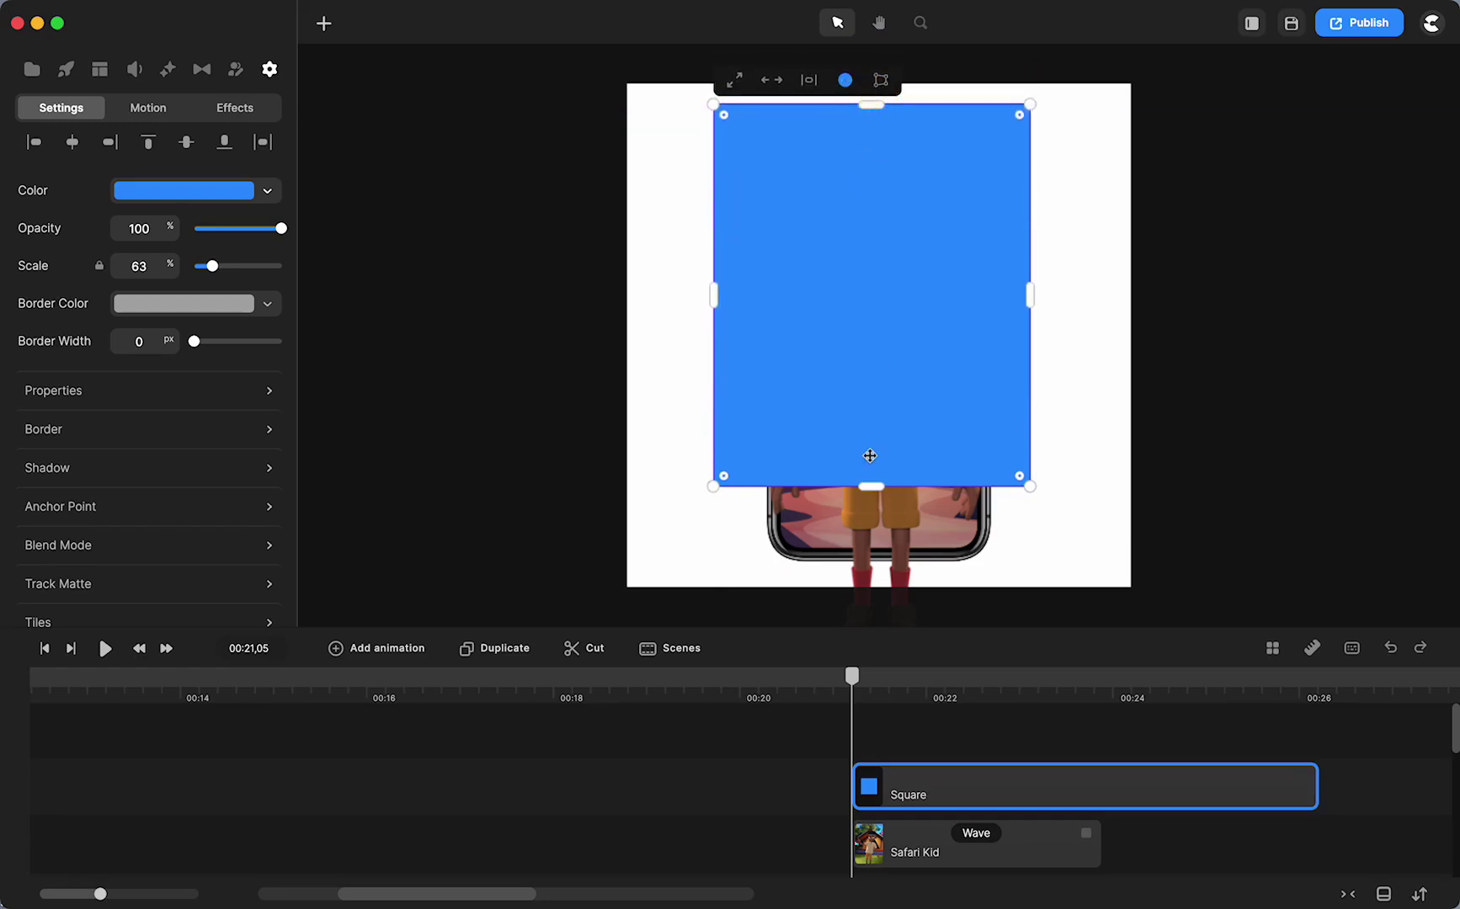
scroll(870, 455, up, 5)
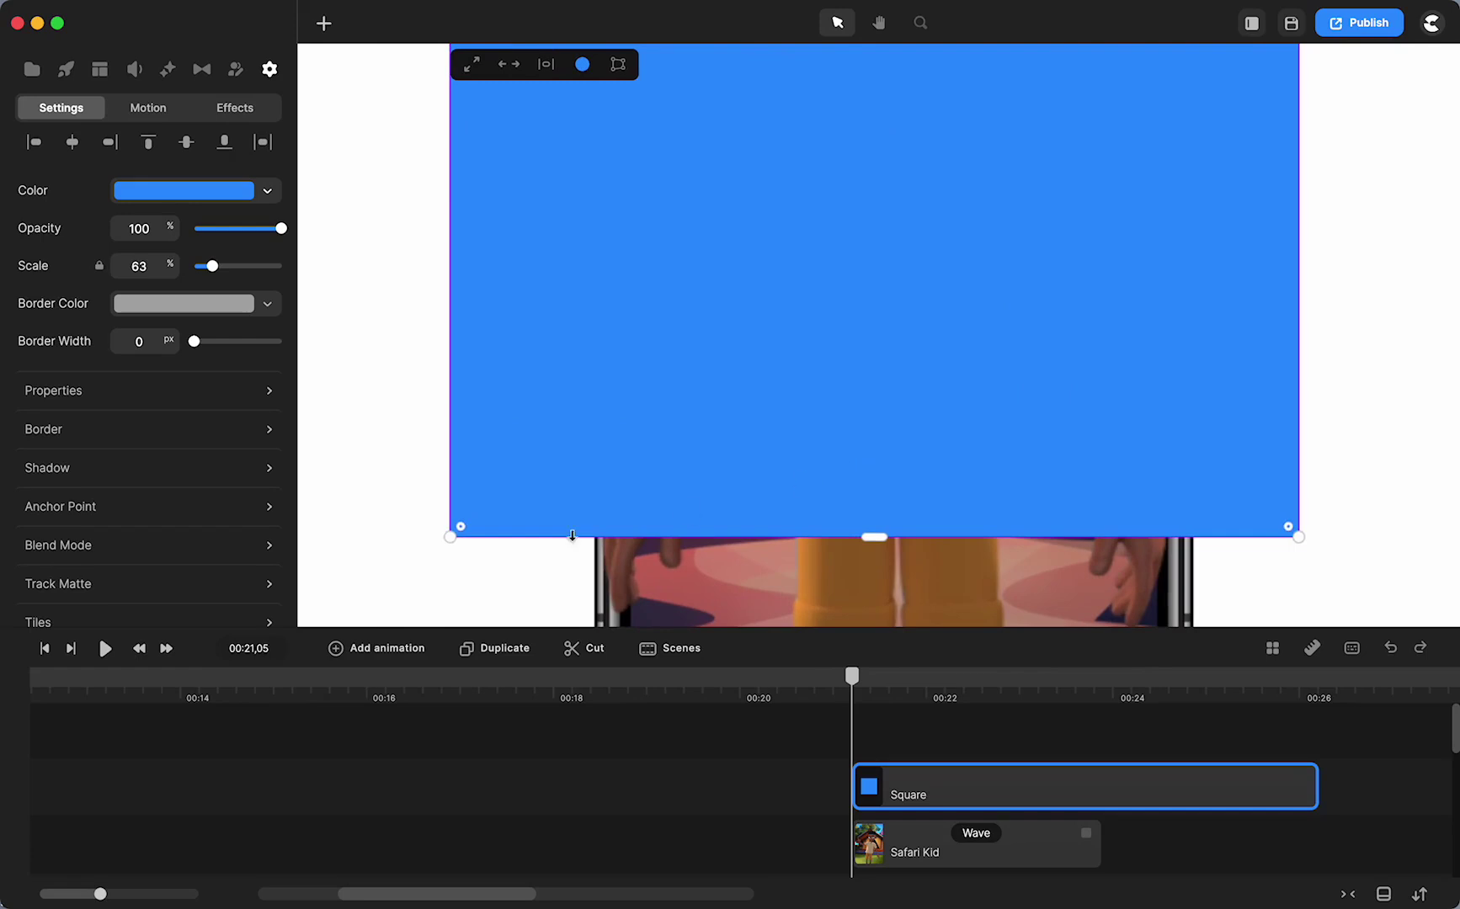
key(h)
drag(442, 594, 414, 466)
key(v)
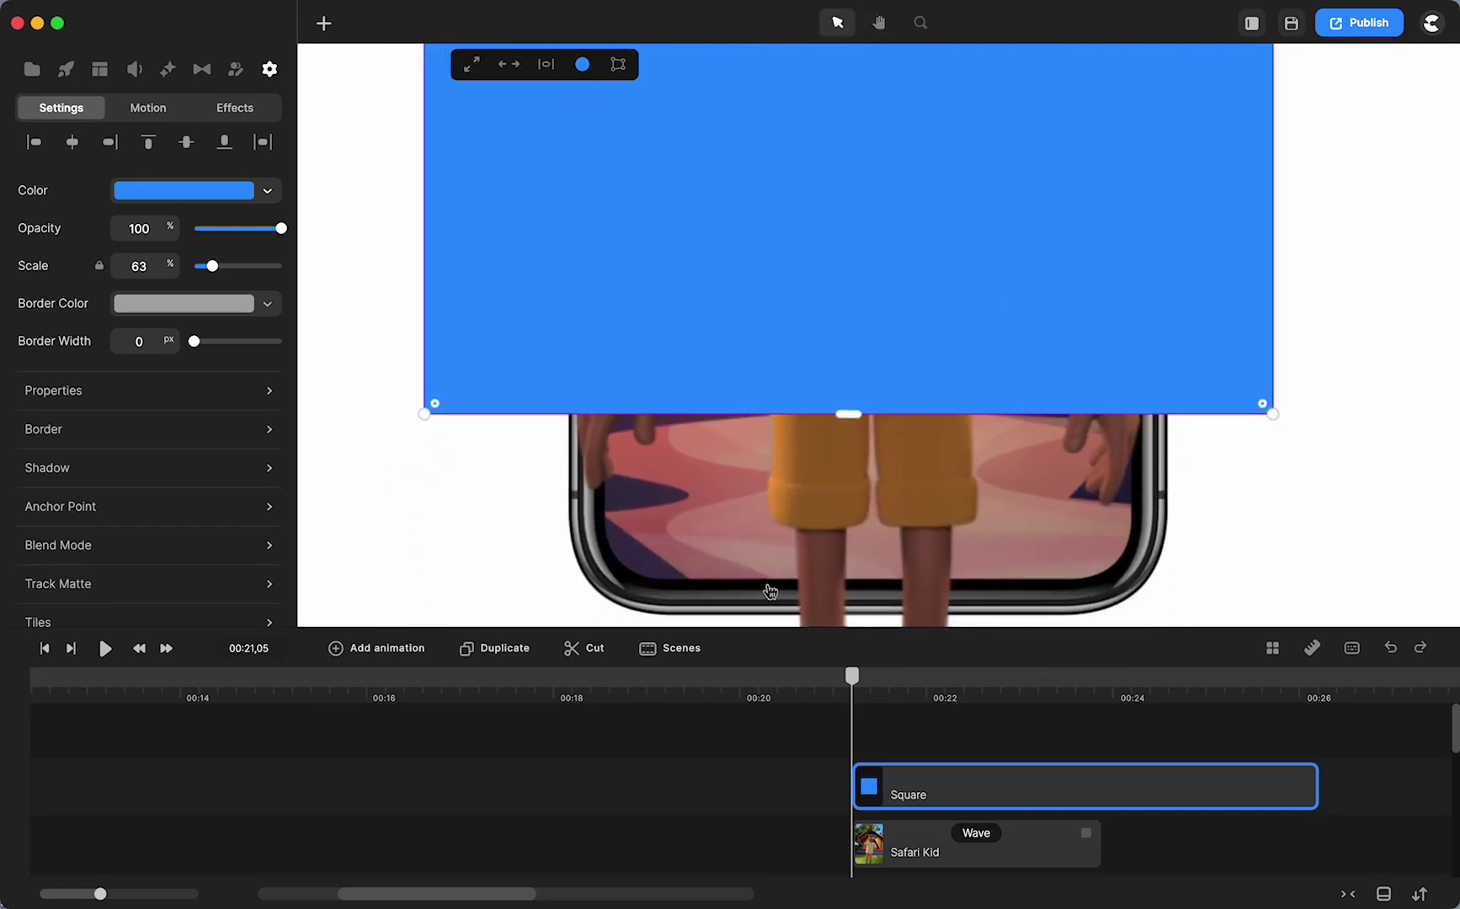
drag(852, 413, 867, 581)
mouse_move(814, 747)
mouse_down()
mouse_move(922, 782)
mouse_move(804, 770)
mouse_up()
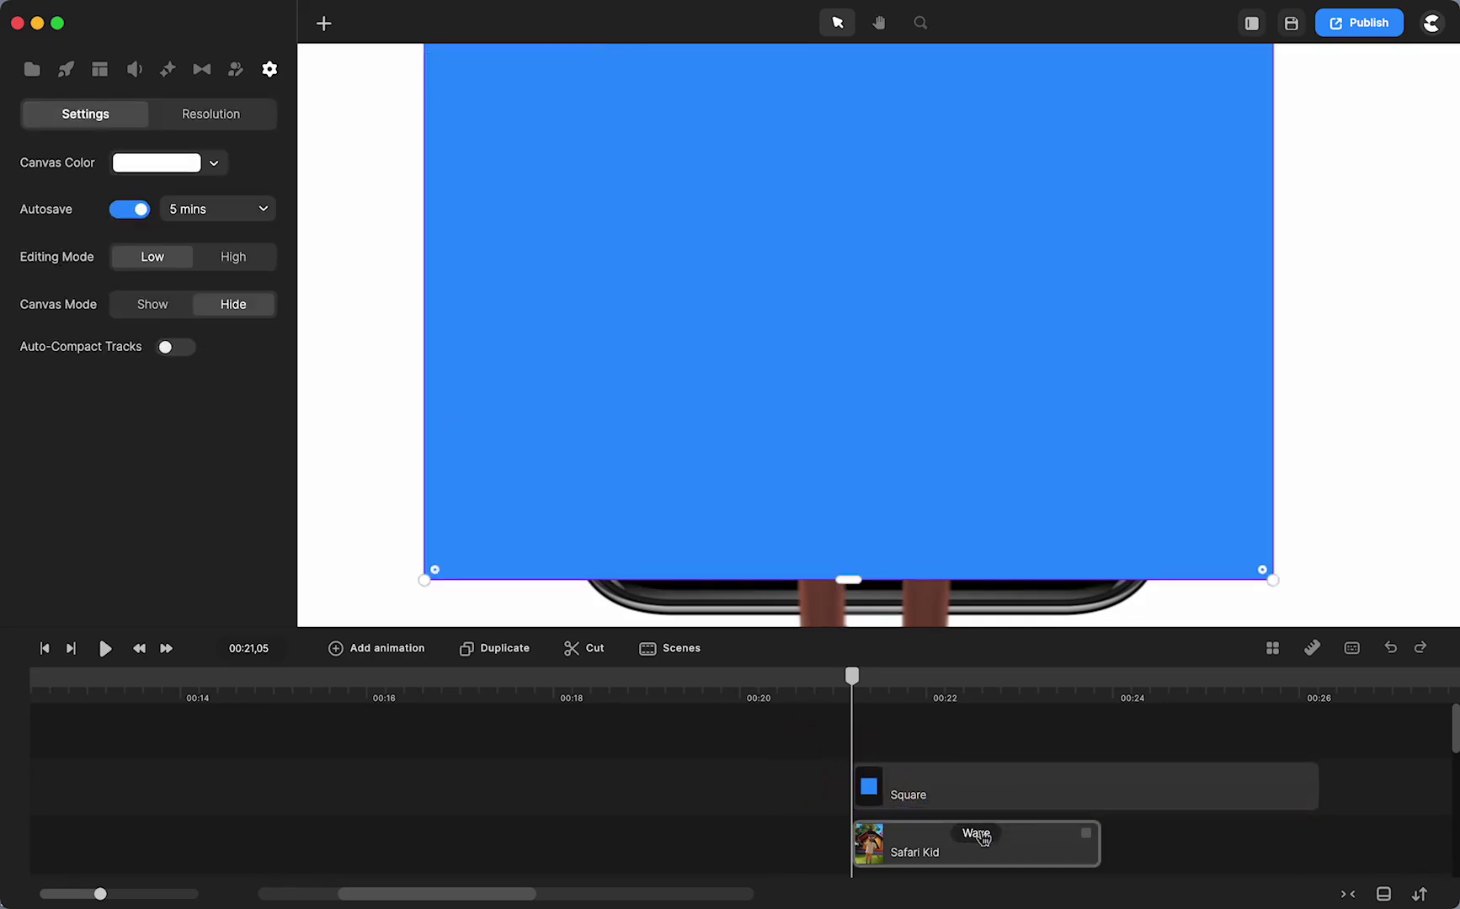
Step: Extend the Safari Kid clip on the timeline to end at about 00:30
scroll(1080, 842, right, 5)
drag(704, 838, 1304, 820)
scroll(677, 756, left, 4)
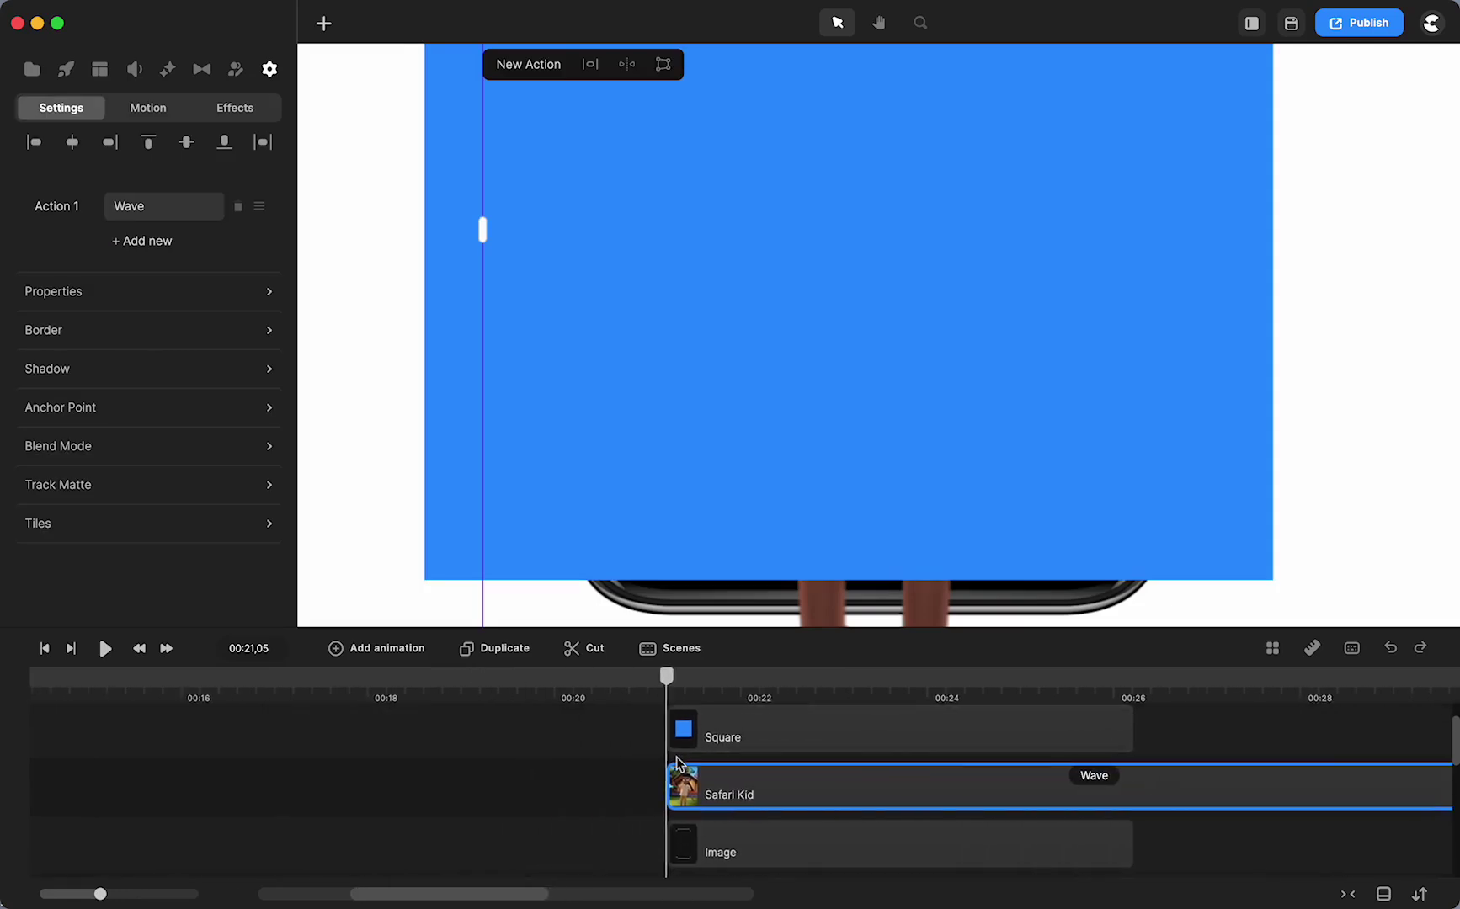
Step: Mask the Safari Kid with the square to cut off his legs at the phone screen's lower edge
drag(710, 723, 840, 789)
right_click(854, 737)
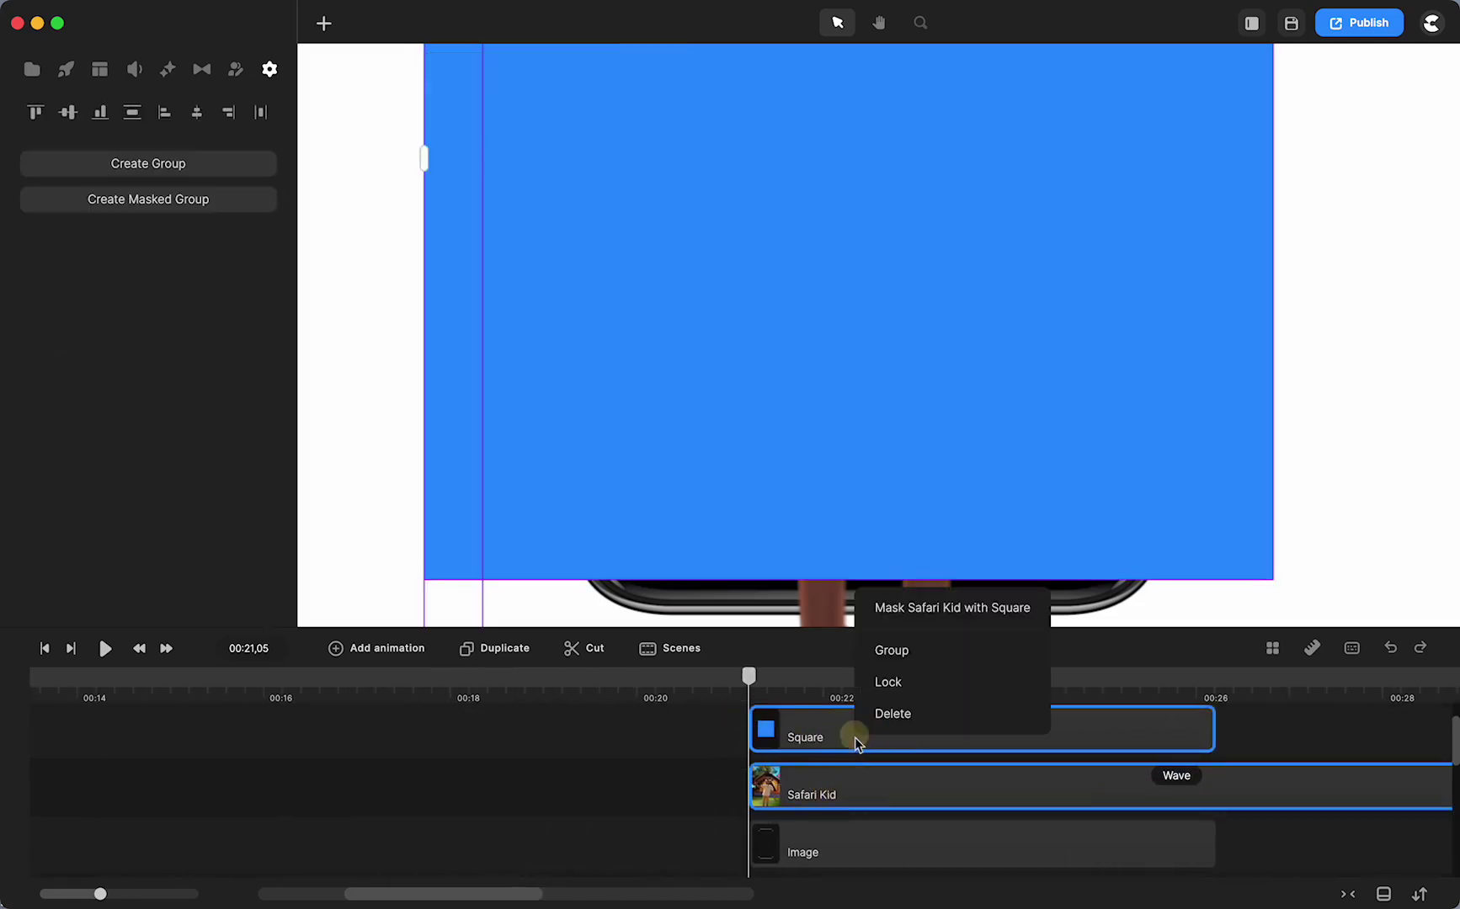
click(921, 613)
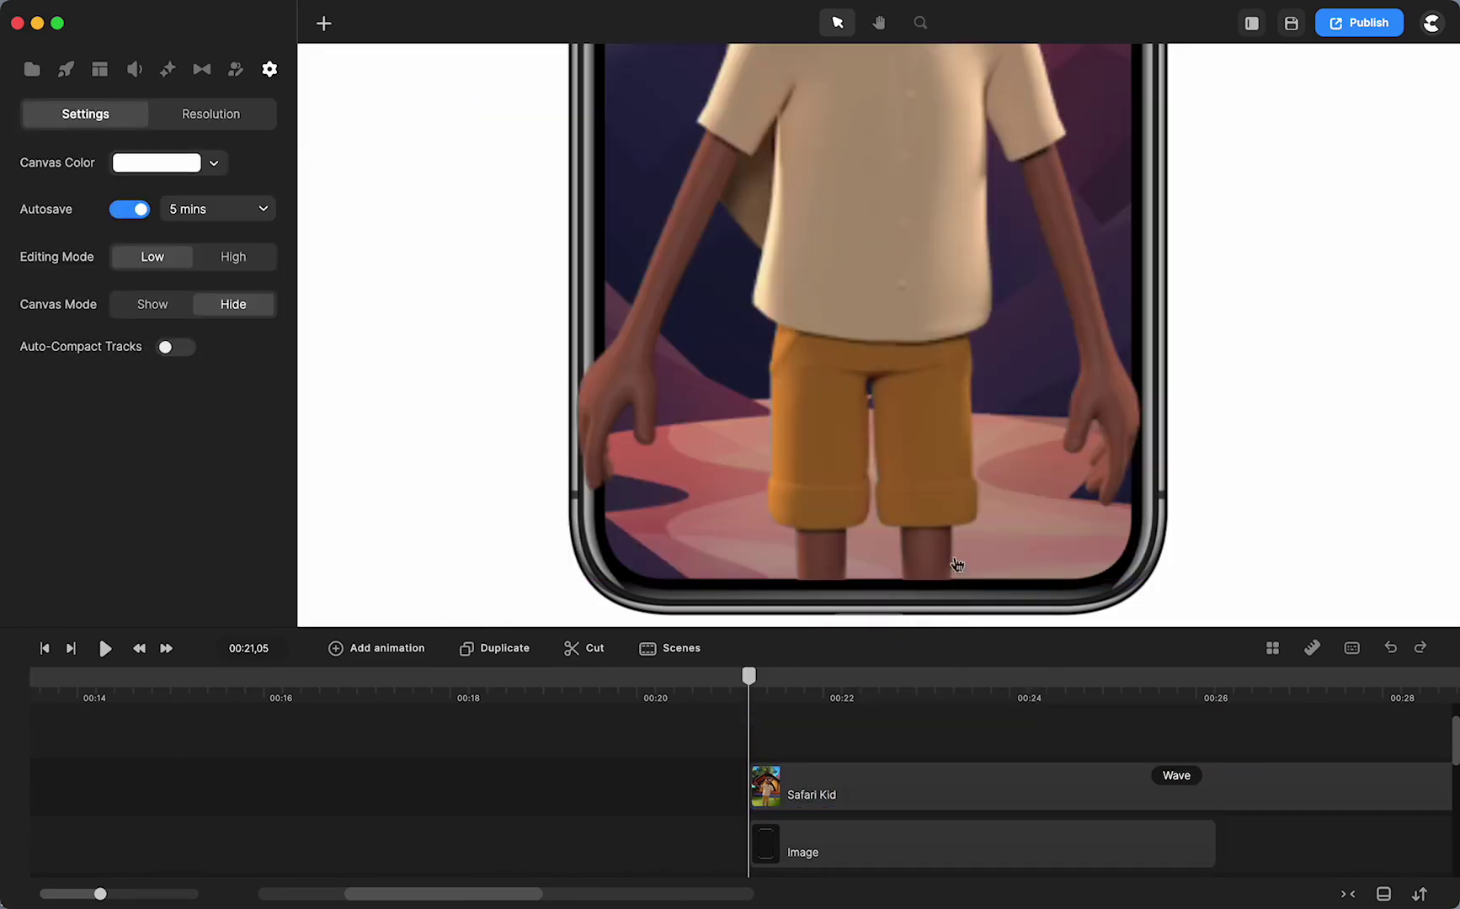
Step: Open the masked Safari Kid for editing and nudge the character slightly down and right inside the mask
key(space)
drag(1254, 523, 1248, 368)
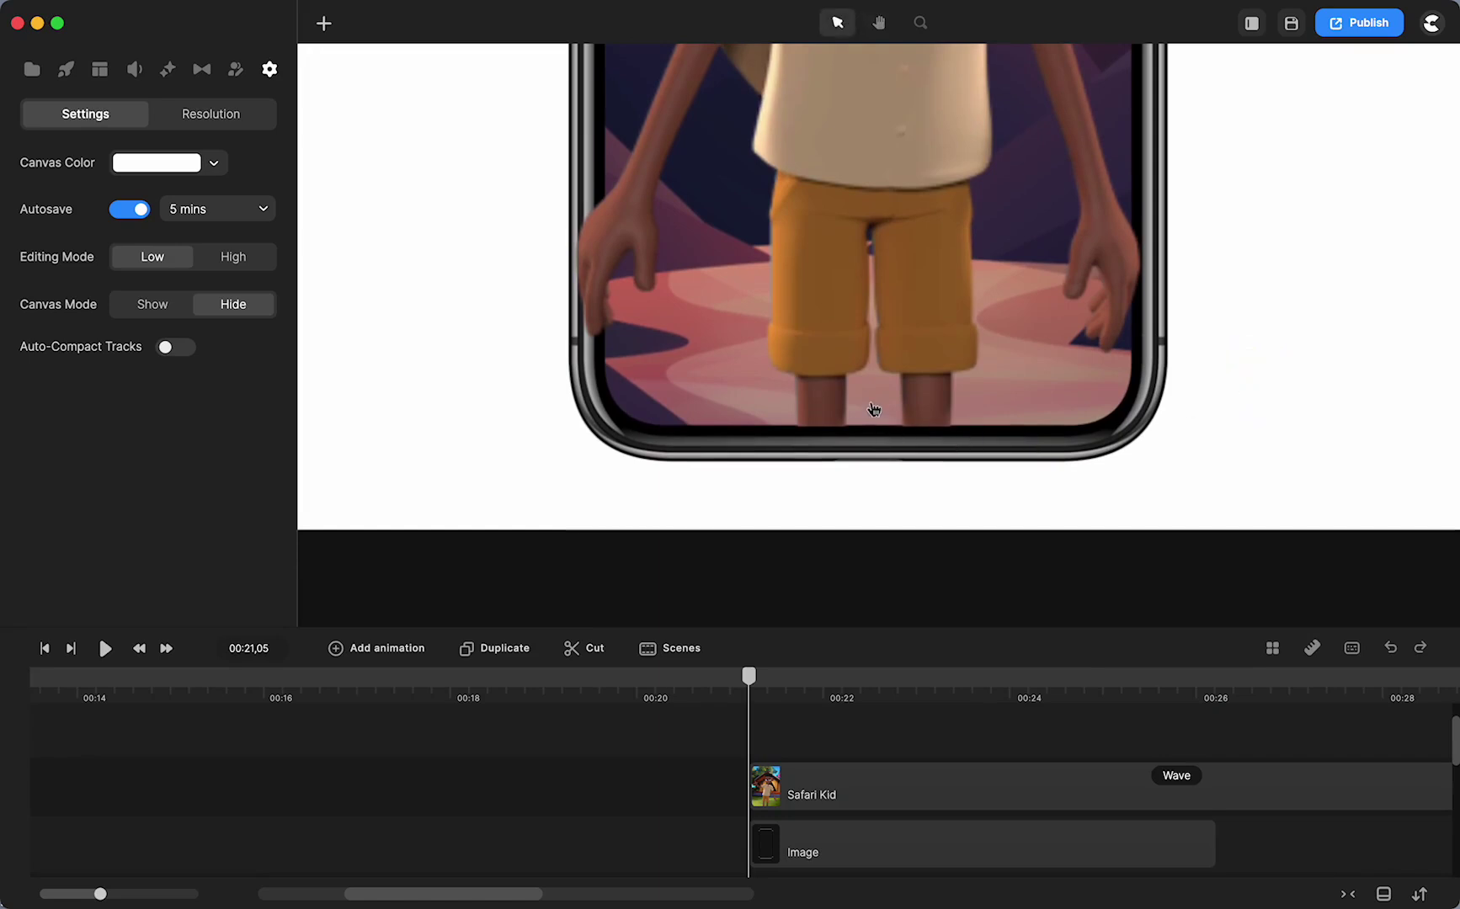
click(908, 262)
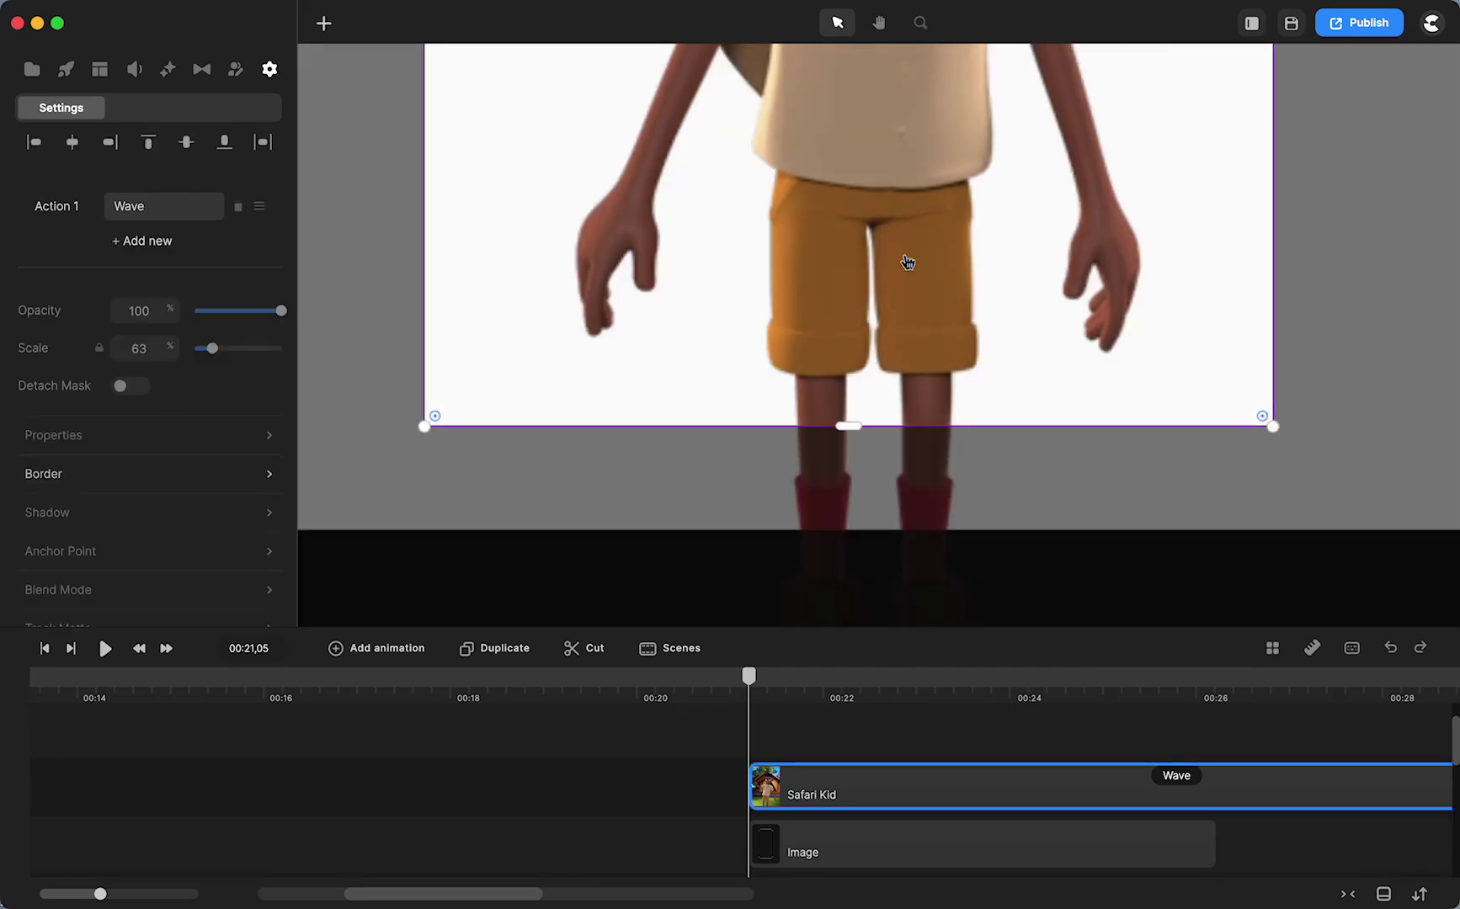
click(933, 495)
mouse_move(933, 494)
mouse_down()
mouse_move(934, 431)
mouse_move(935, 505)
mouse_up()
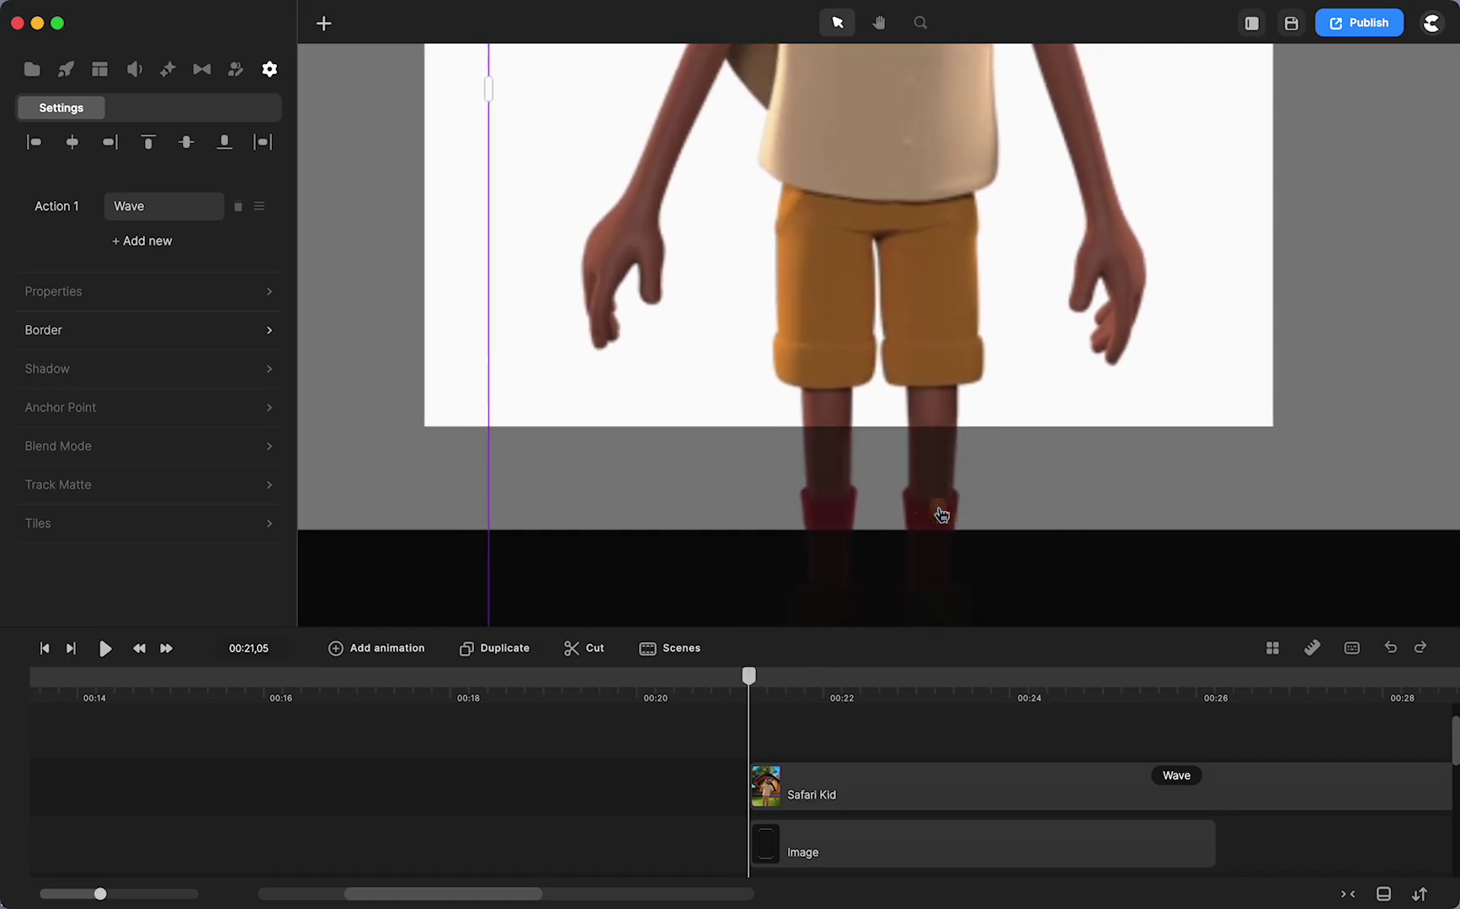
click(703, 767)
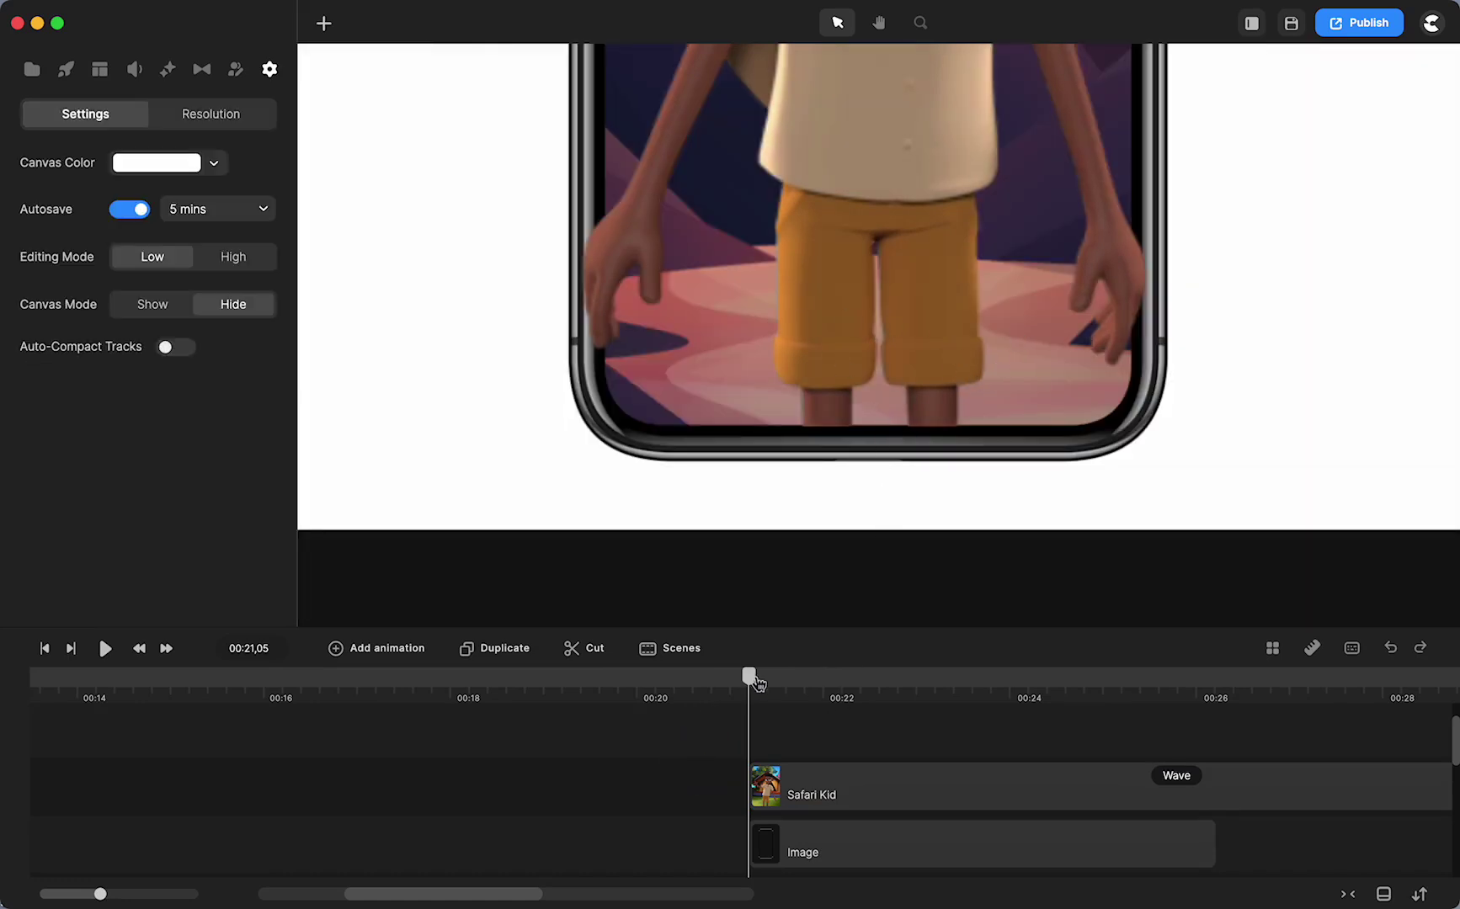
Step: Extend the phone frame image's clip on the timeline to match the end of the Safari Kid clip
scroll(958, 841, right, 5)
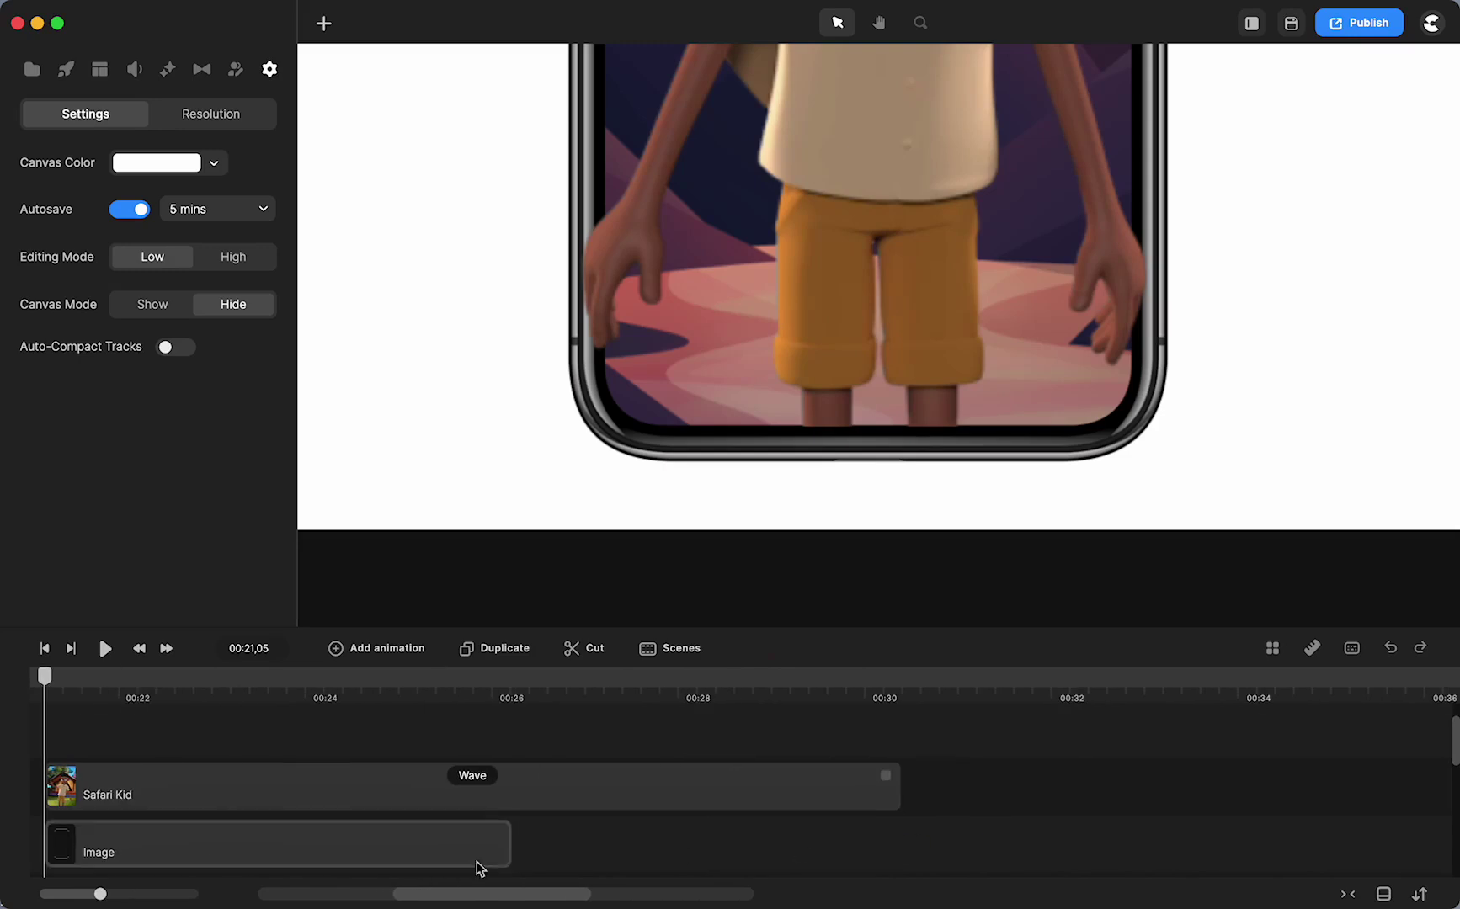
drag(507, 850, 888, 780)
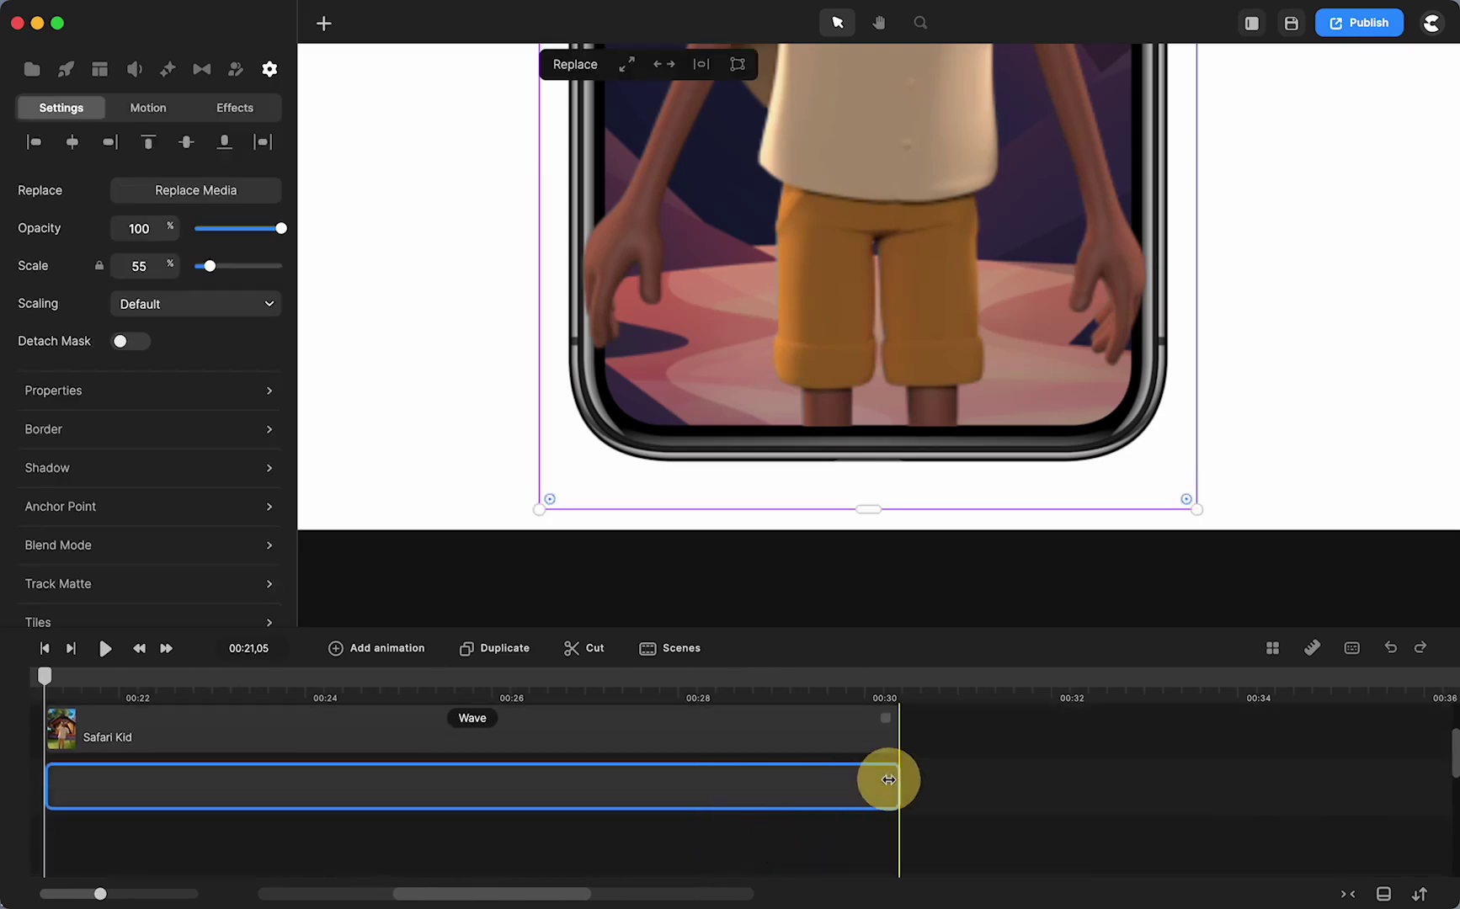
scroll(567, 798, left, 5)
scroll(566, 798, up, 1)
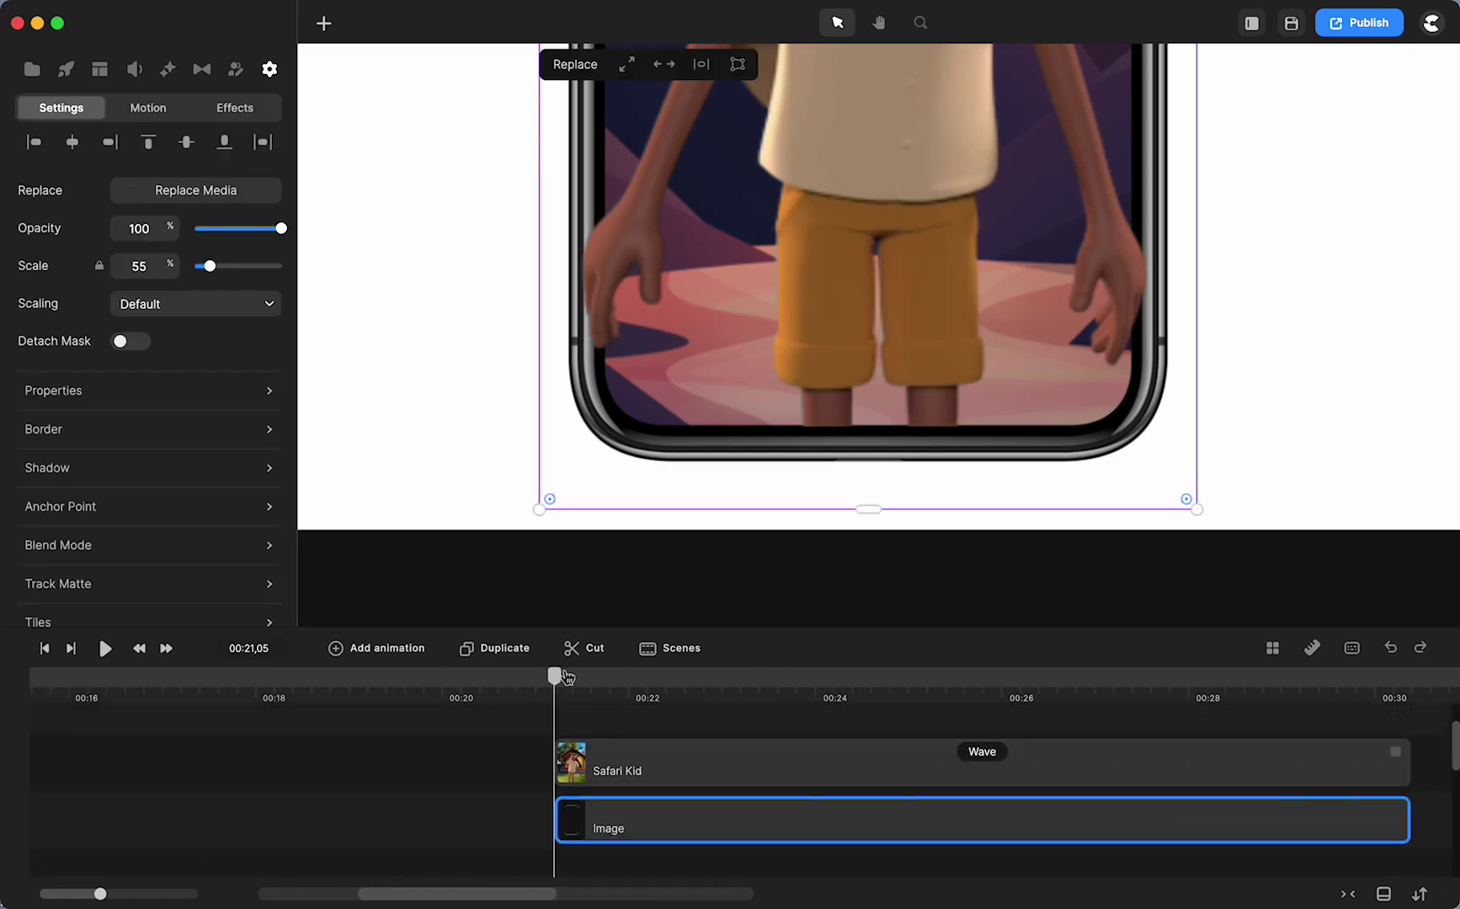
Step: At 00:22,16, turn on Detach Mask for the Safari Kid and extend the mask's right edge beyond his waving hand
key(shift+1)
drag(559, 684, 688, 687)
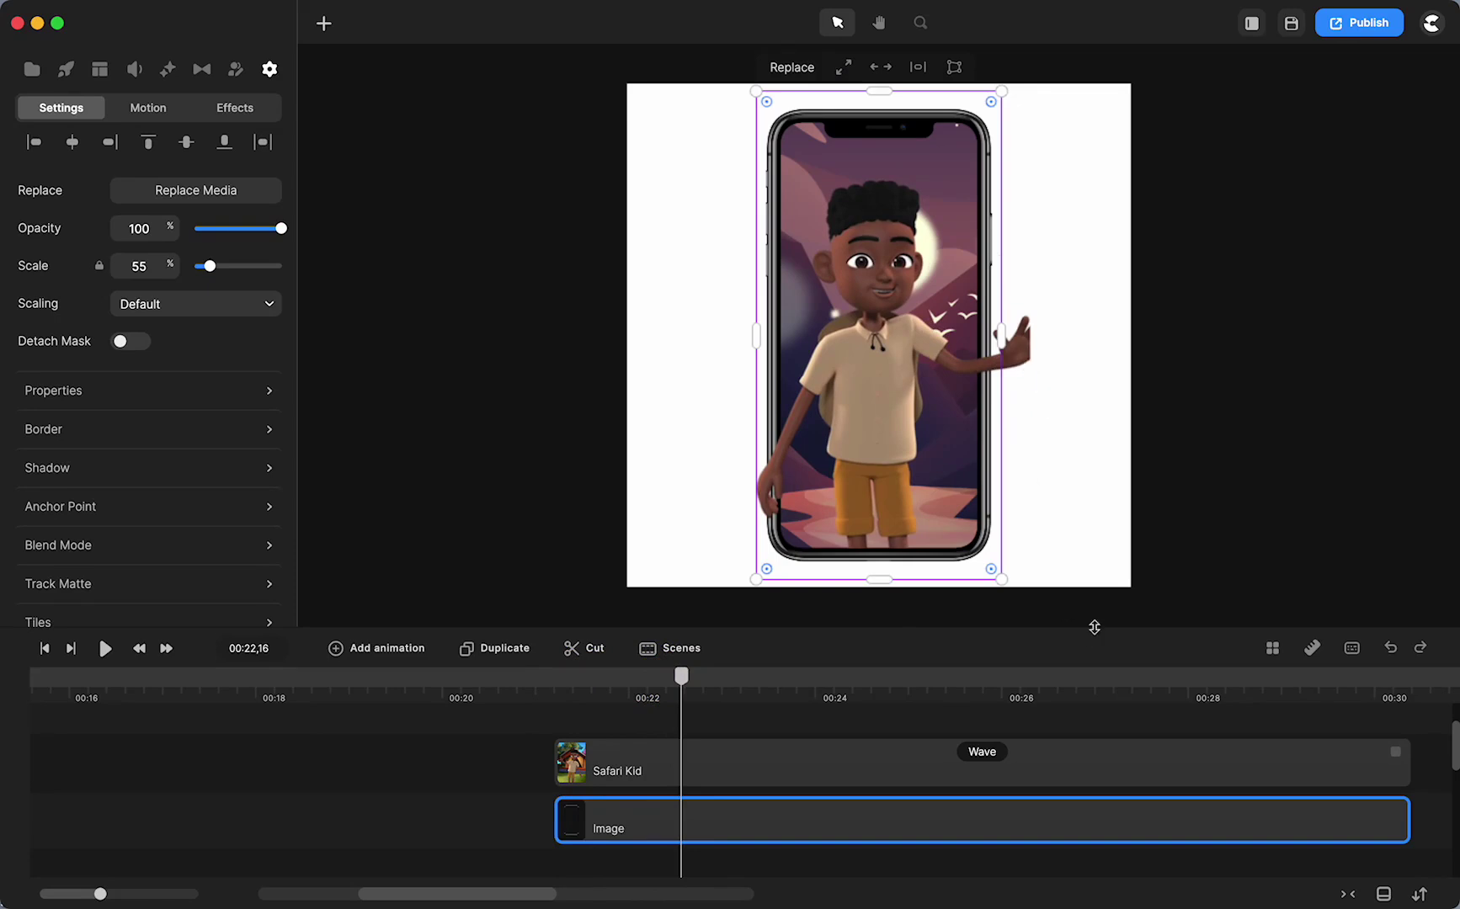
click(883, 866)
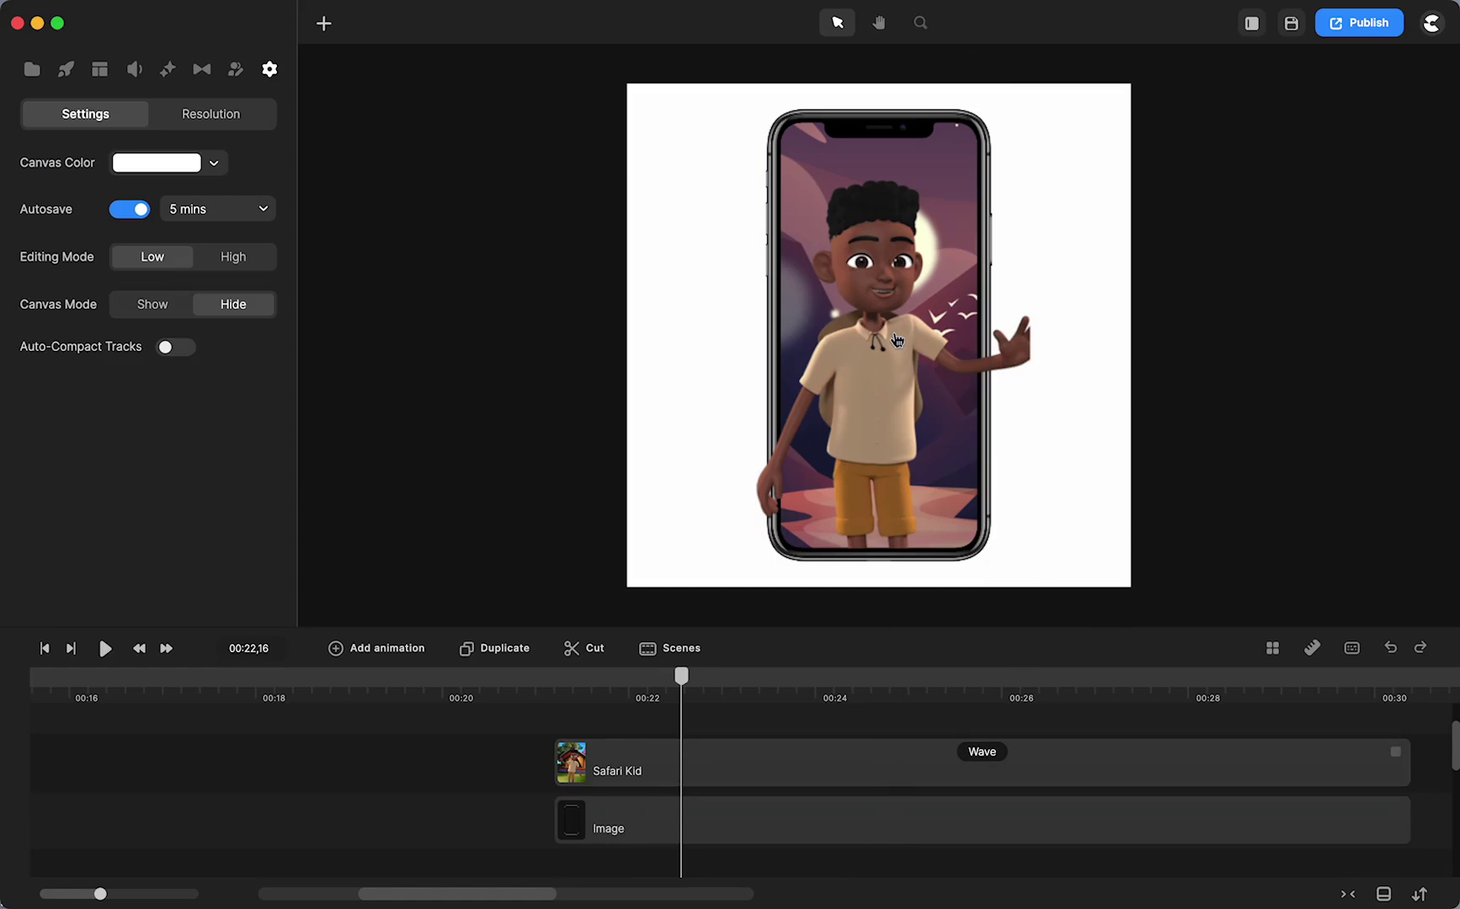
click(898, 340)
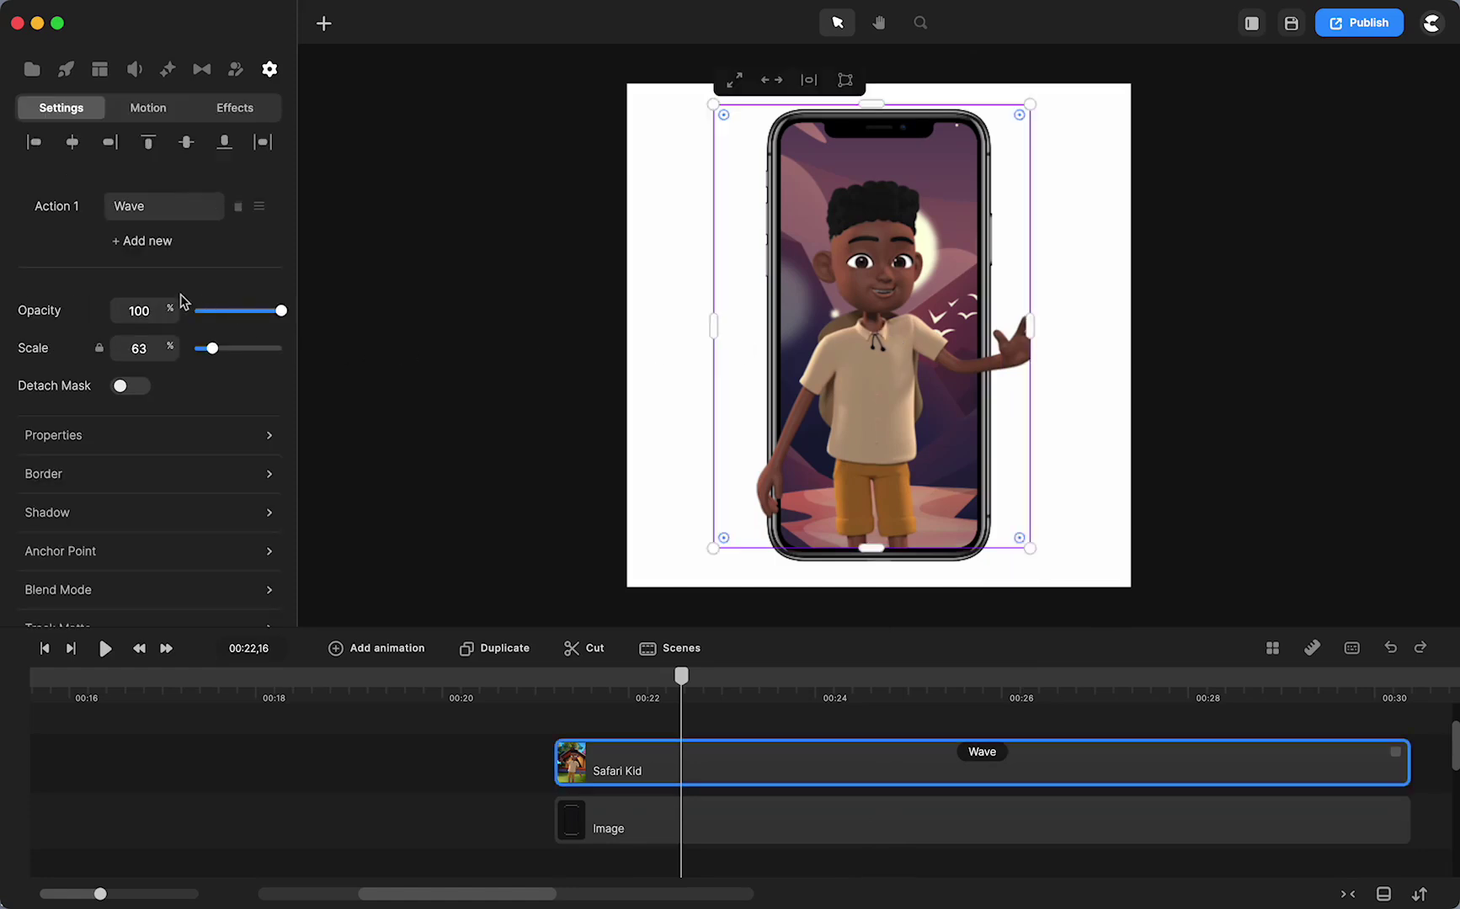
click(125, 386)
drag(1030, 330, 1105, 328)
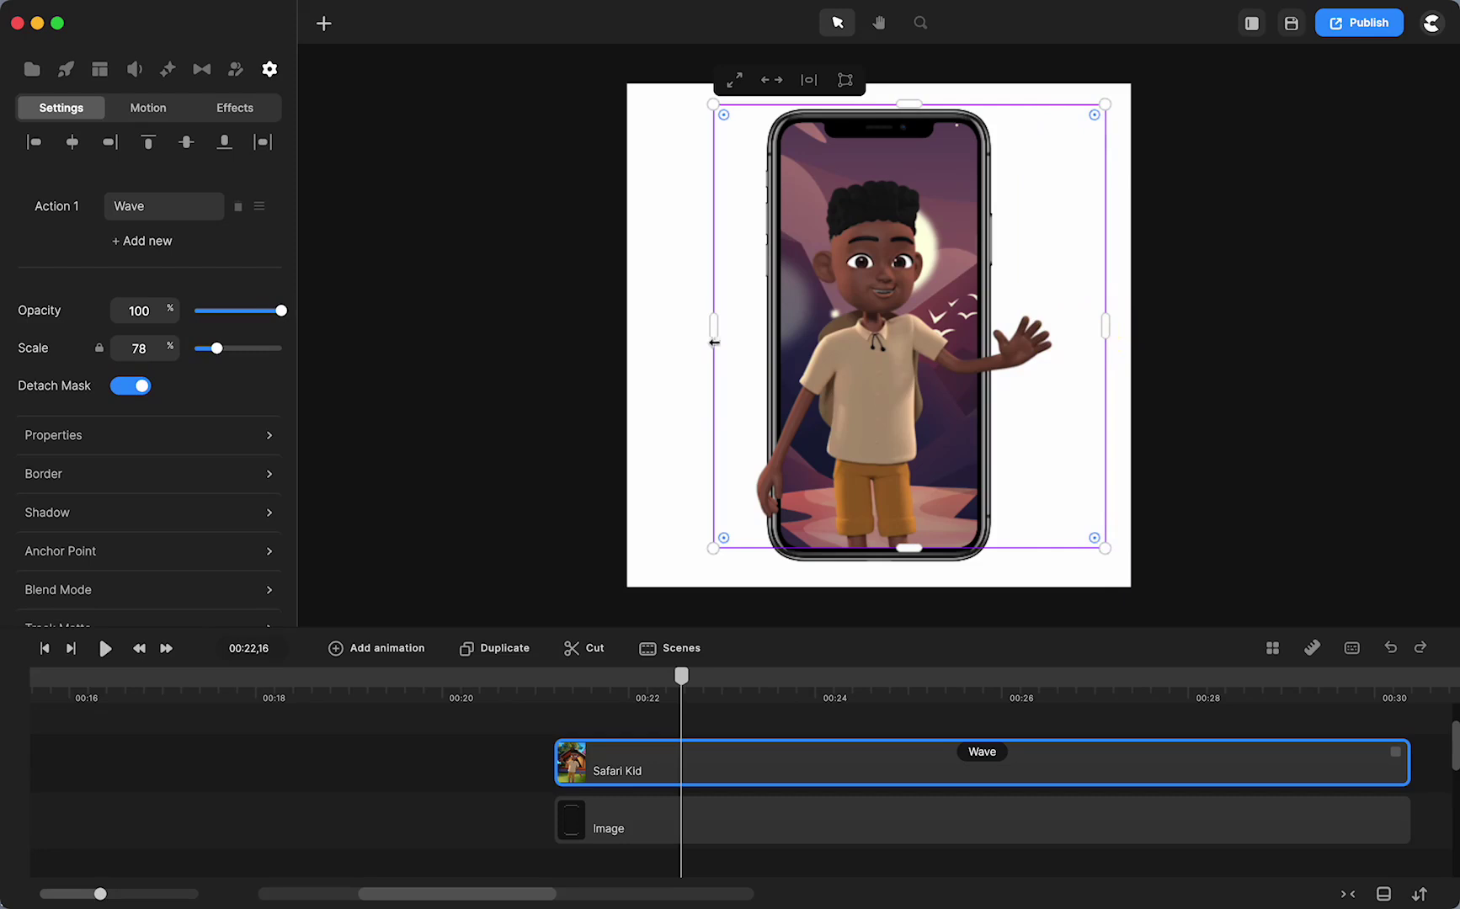
Step: Preview the wave up to 00:23,09 and widen the detached mask to the canvas's left and right edges
drag(683, 684, 754, 674)
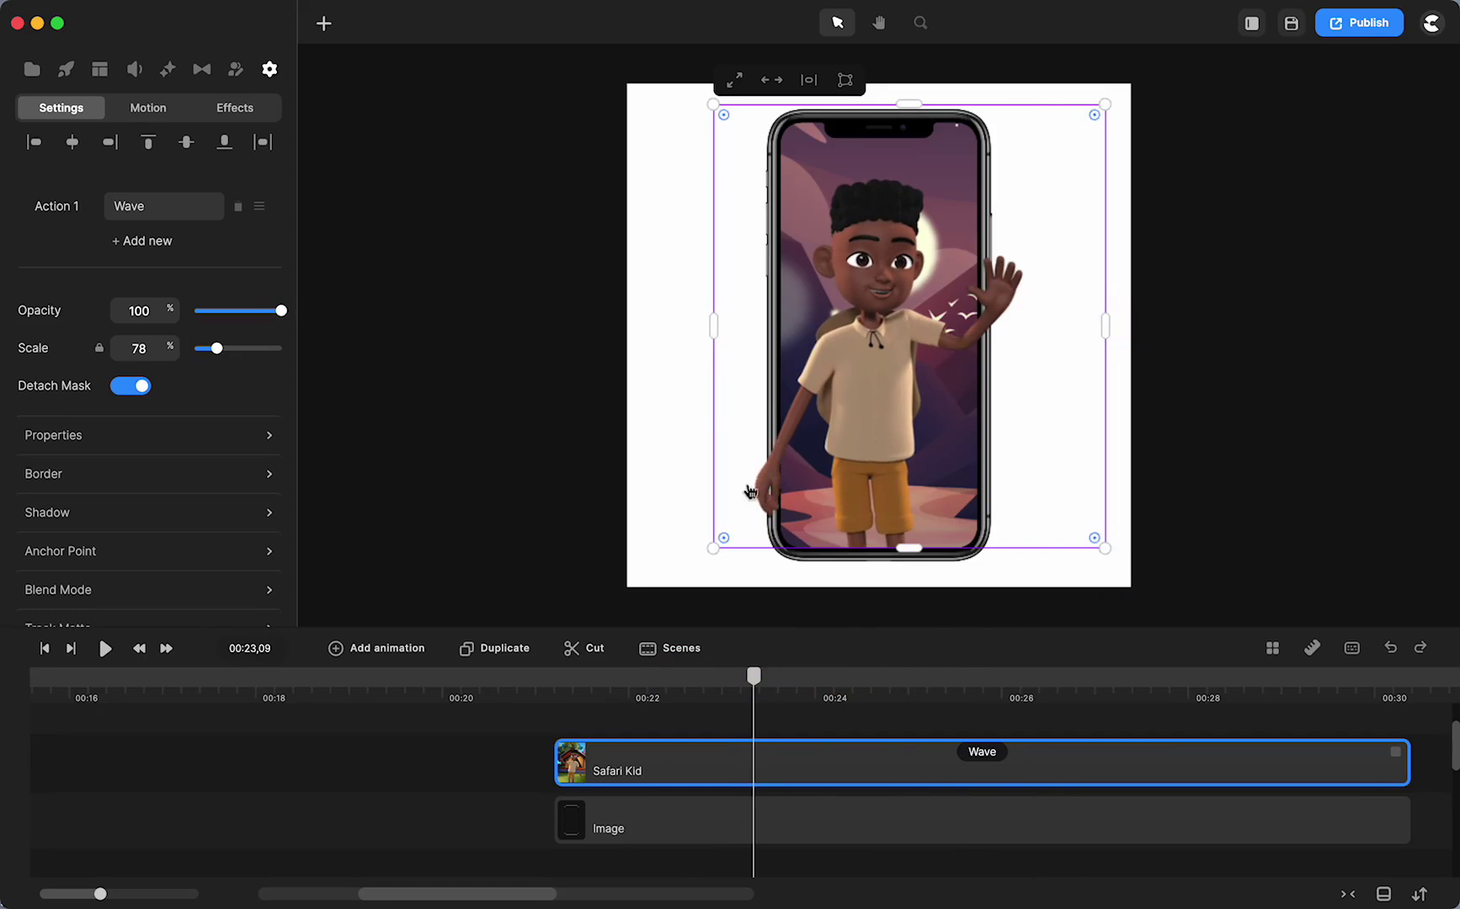
drag(710, 325, 627, 331)
drag(1103, 324, 1131, 324)
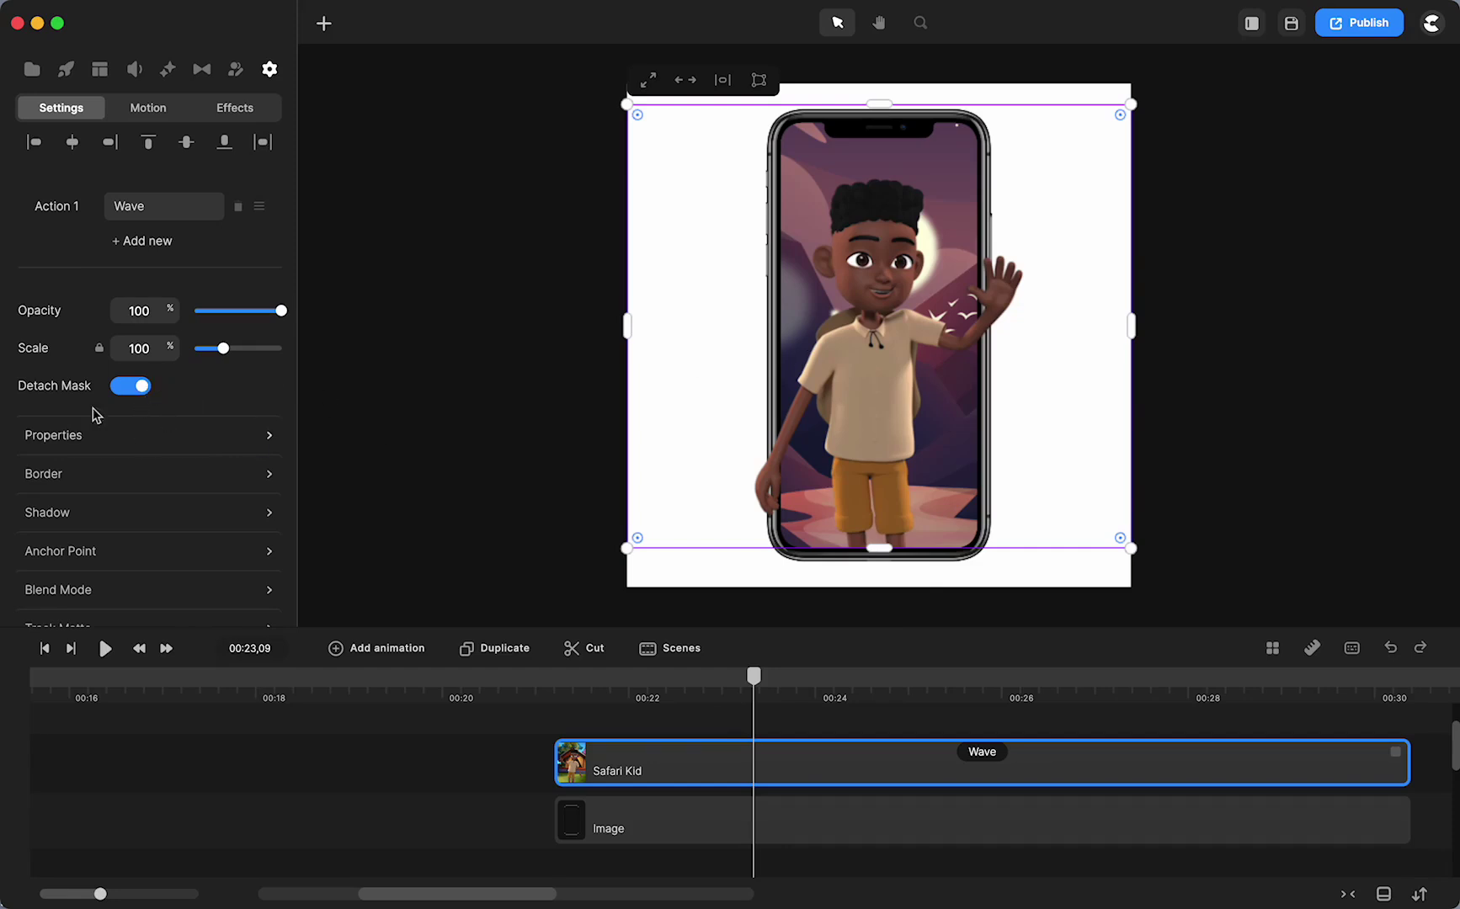
Step: Turn off Detach Mask for the Safari Kid and move him lower inside the mask, checking the pose at 00:22,05
click(143, 387)
double_click(880, 353)
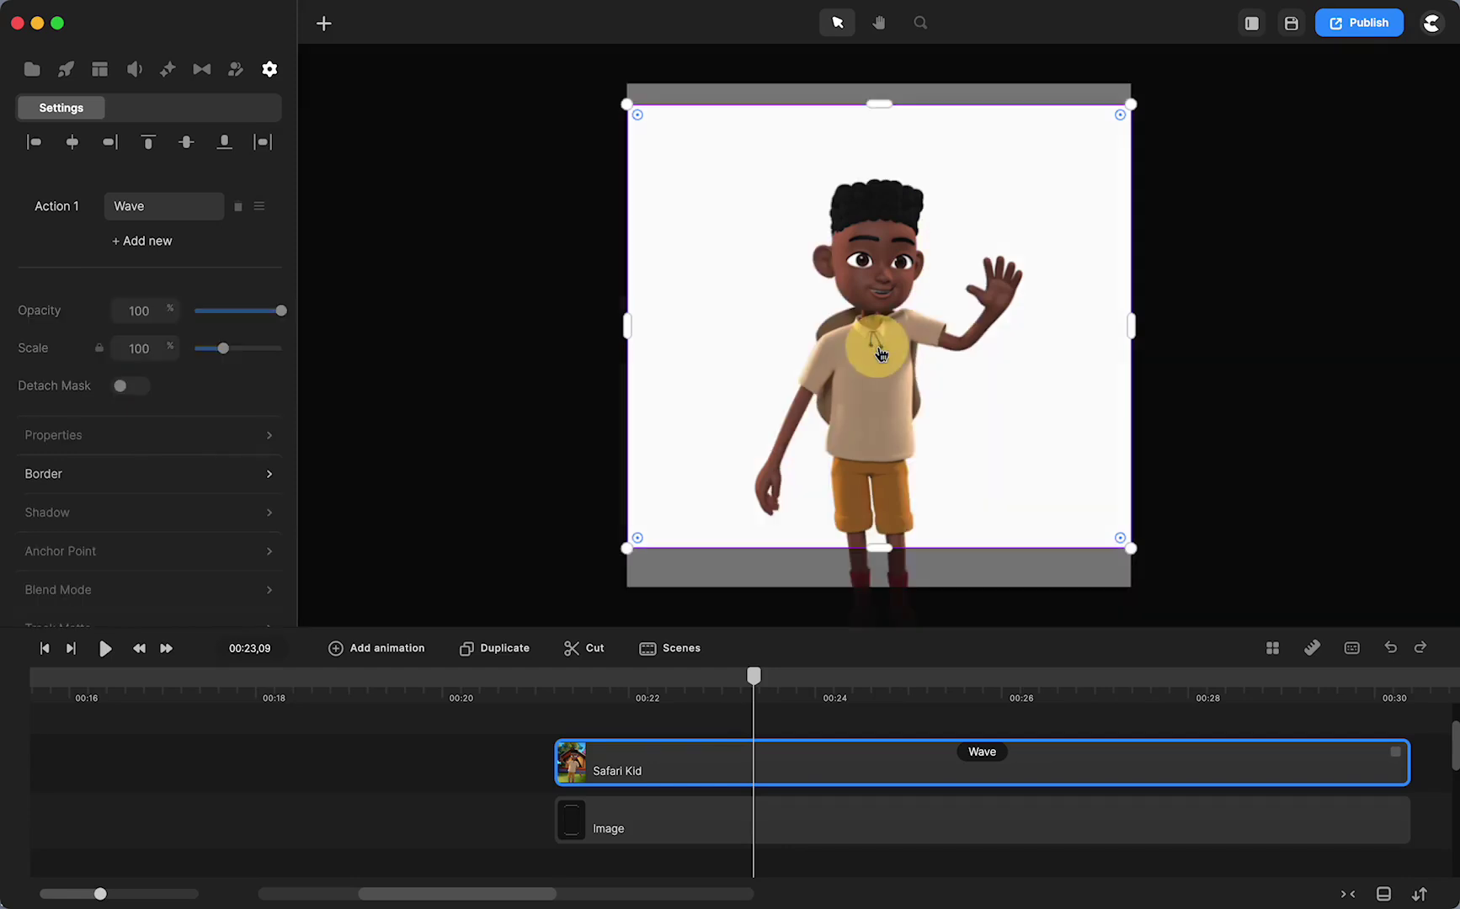
drag(901, 588, 900, 652)
click(524, 791)
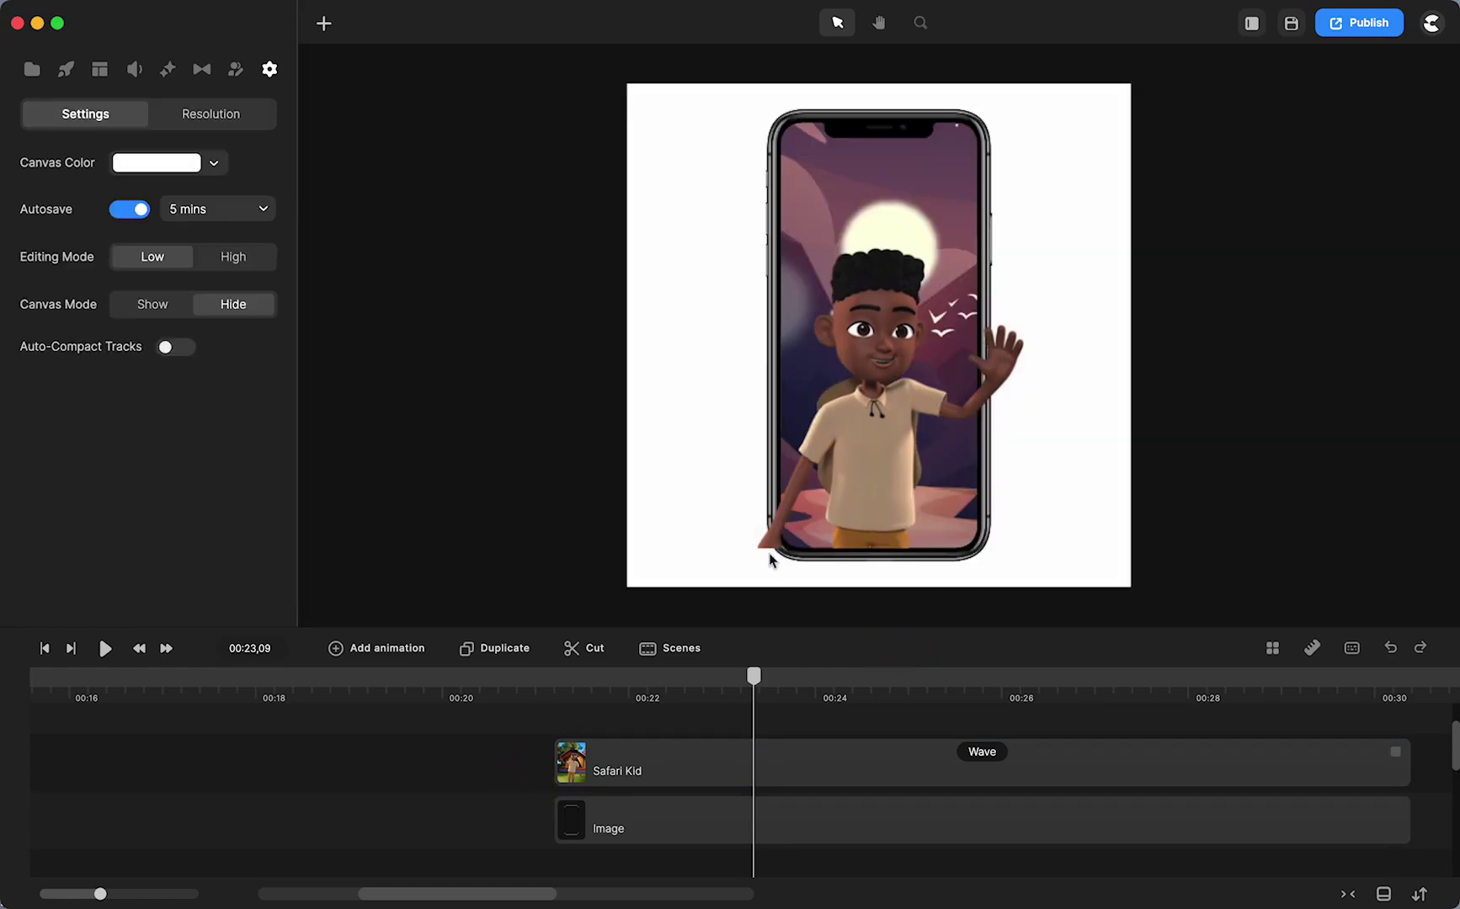
drag(753, 678, 648, 717)
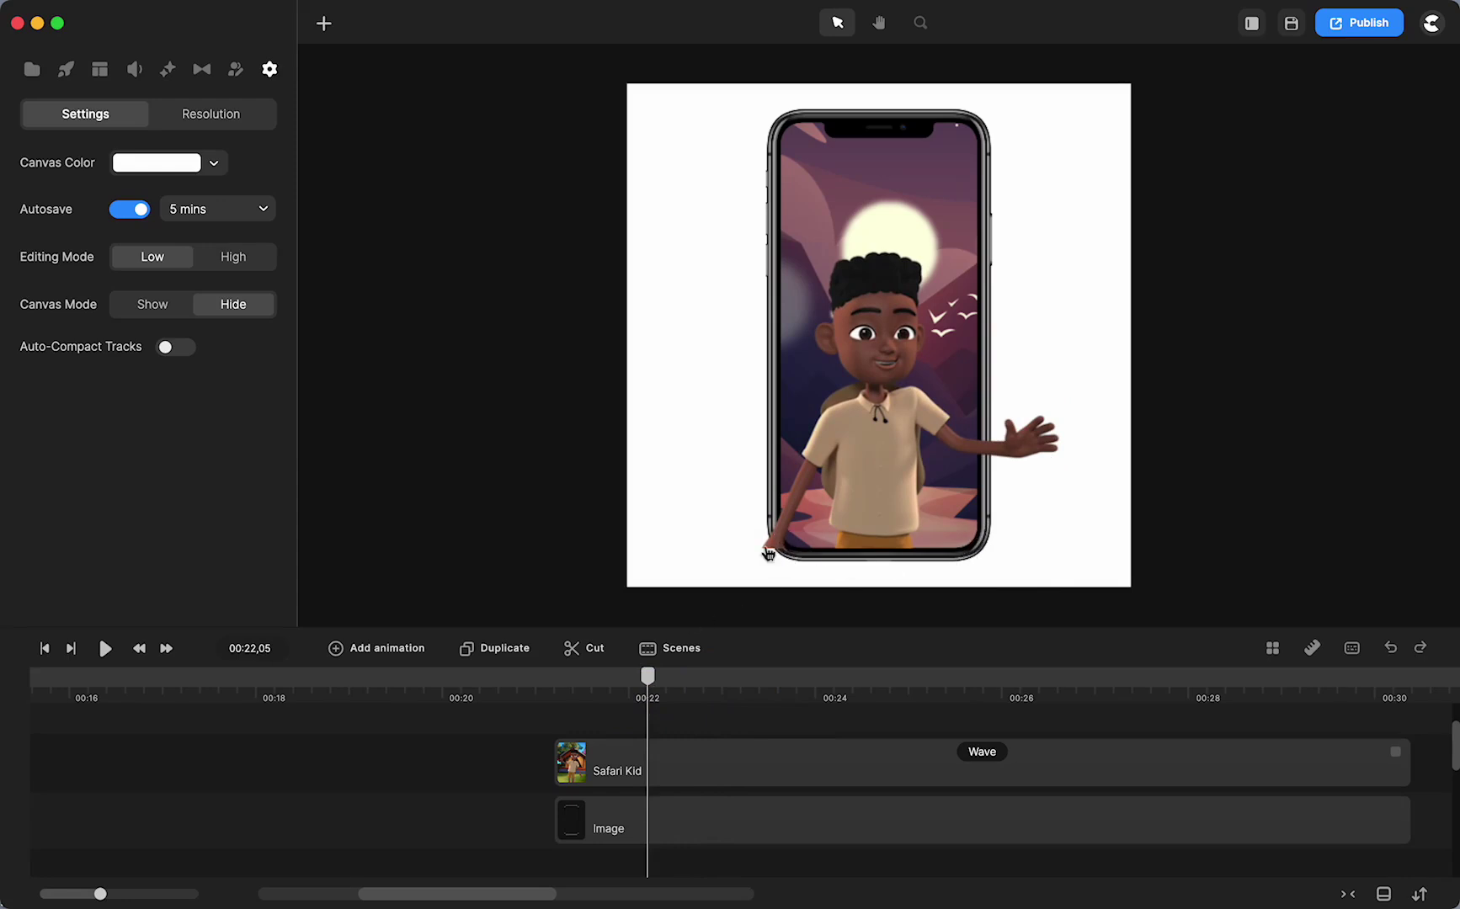
click(866, 517)
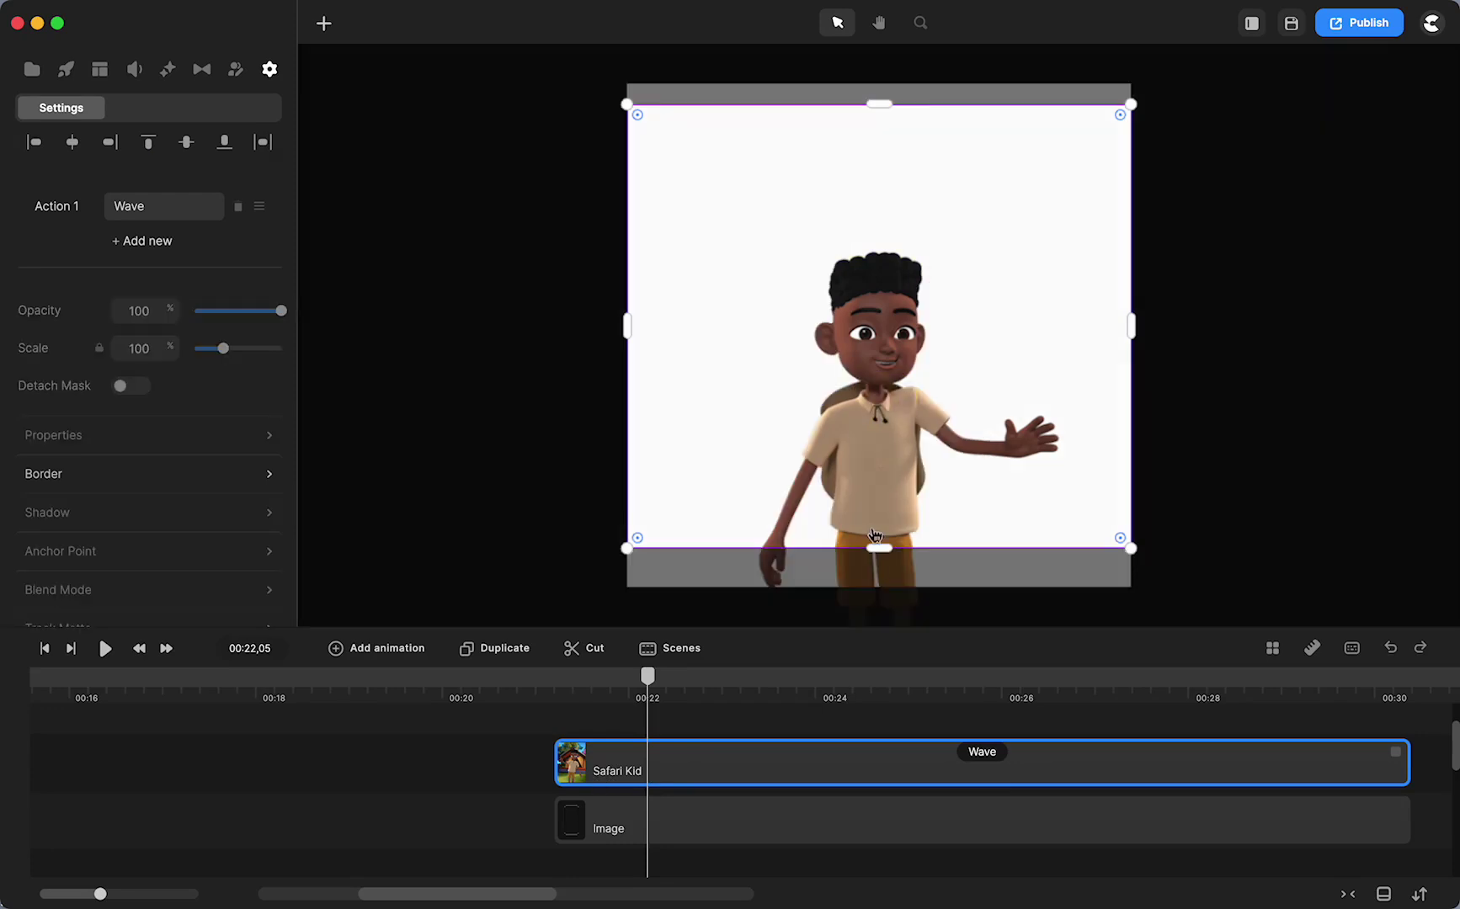
click(878, 585)
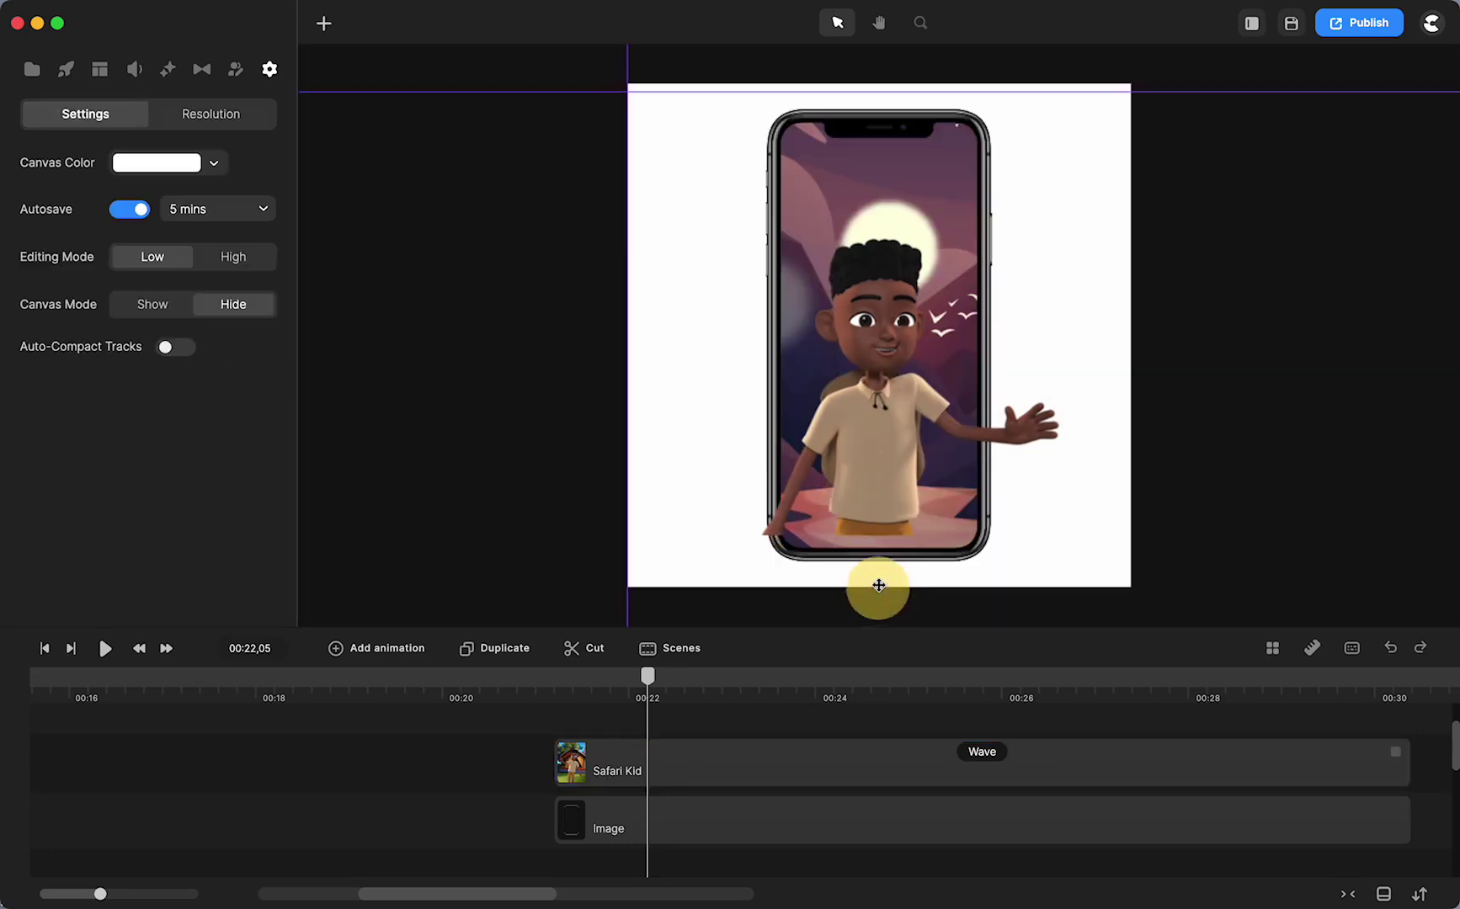
click(876, 541)
click(436, 789)
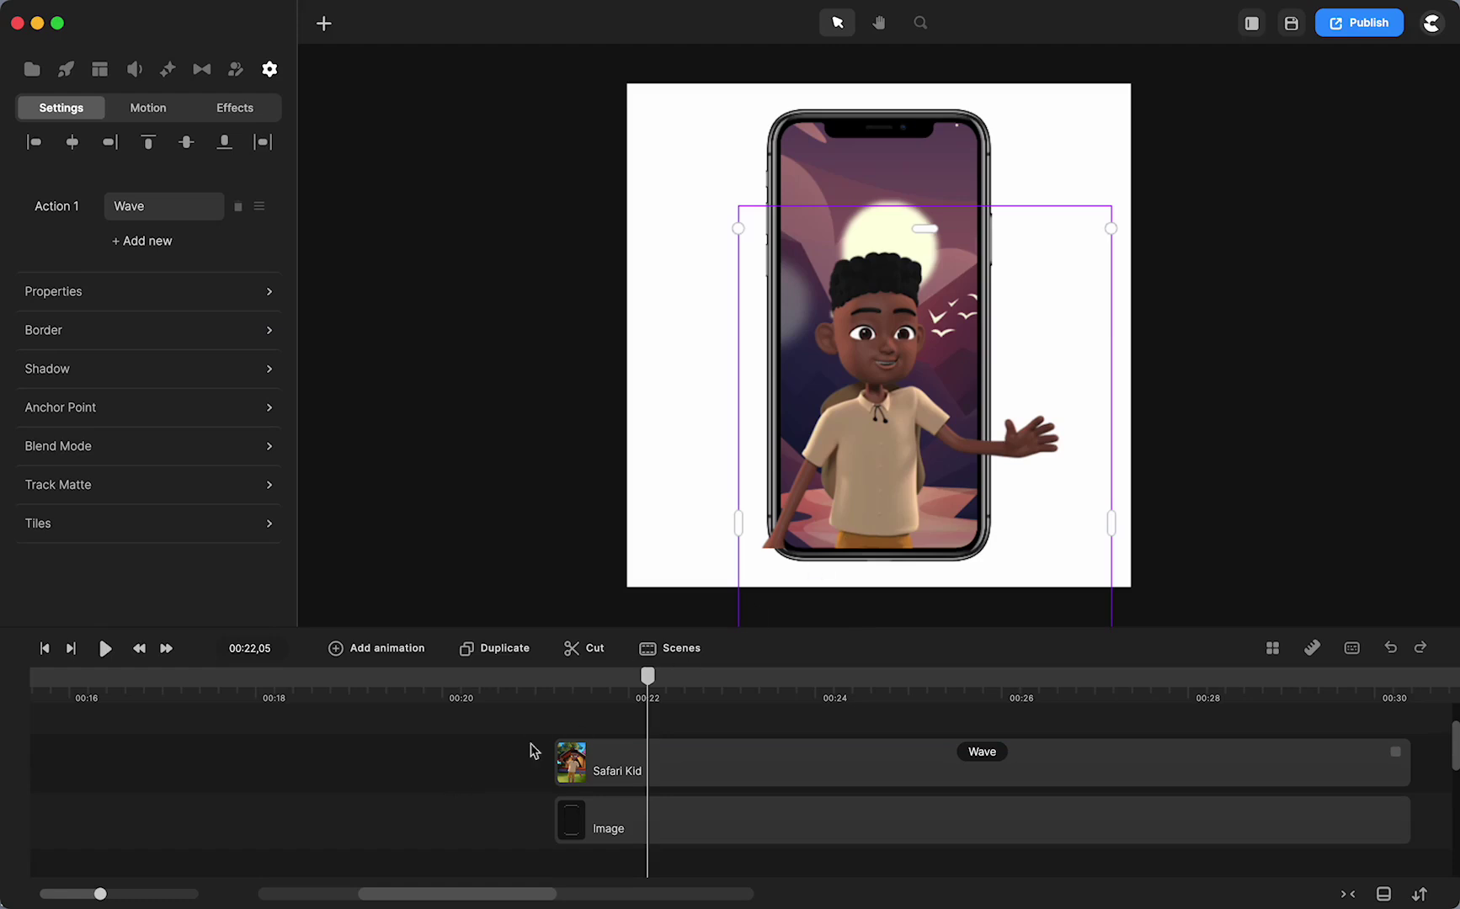
Step: Open the Safari Kid's mask for editing and raise him so his shorts and upper legs show above the phone's lower edge
drag(543, 513, 526, 381)
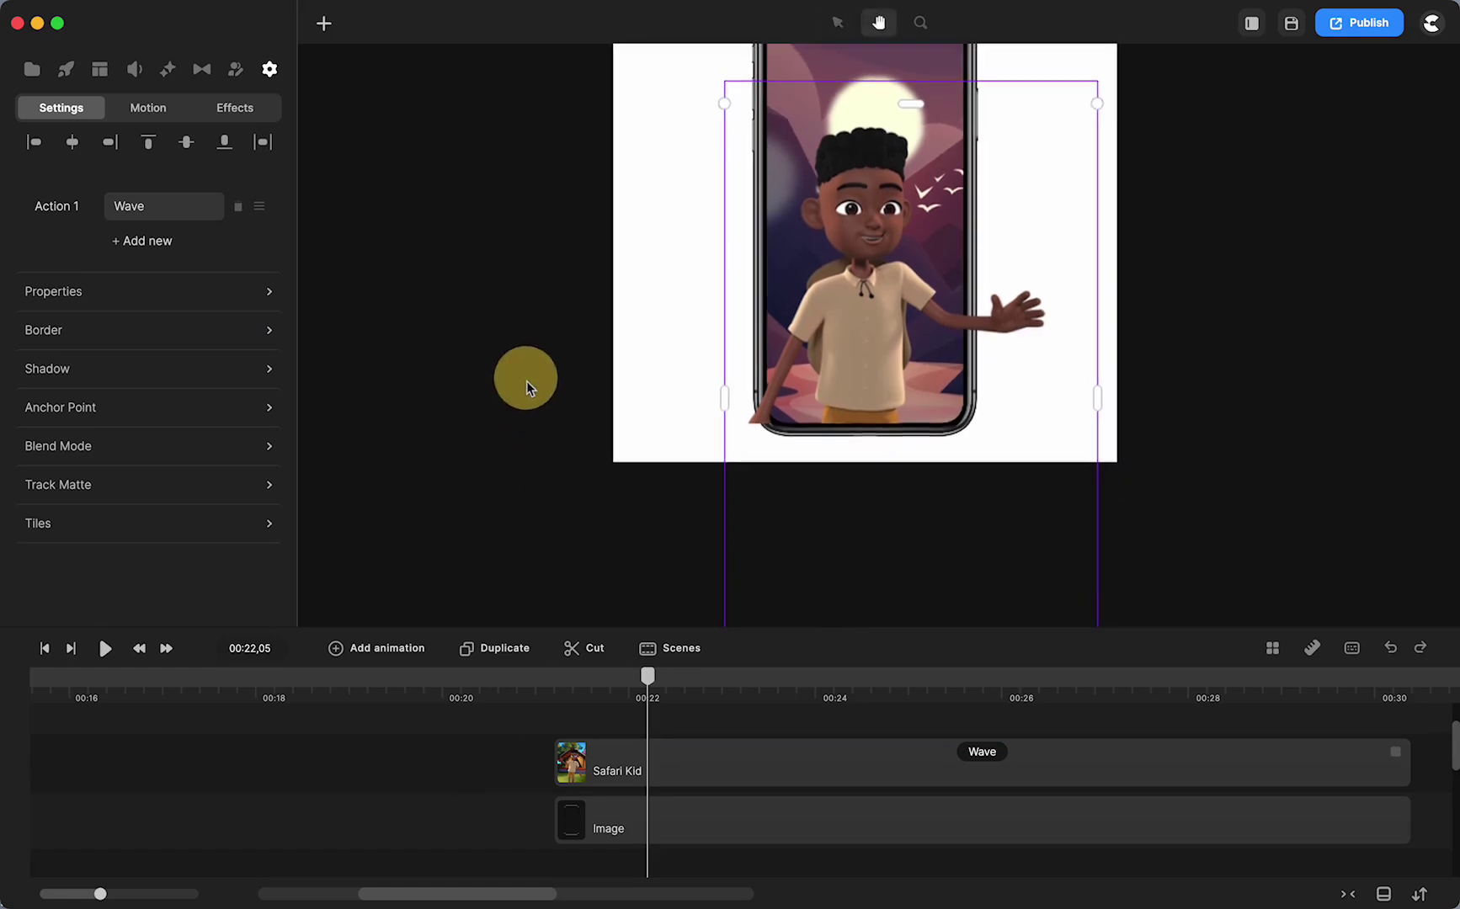
click(839, 346)
click(860, 505)
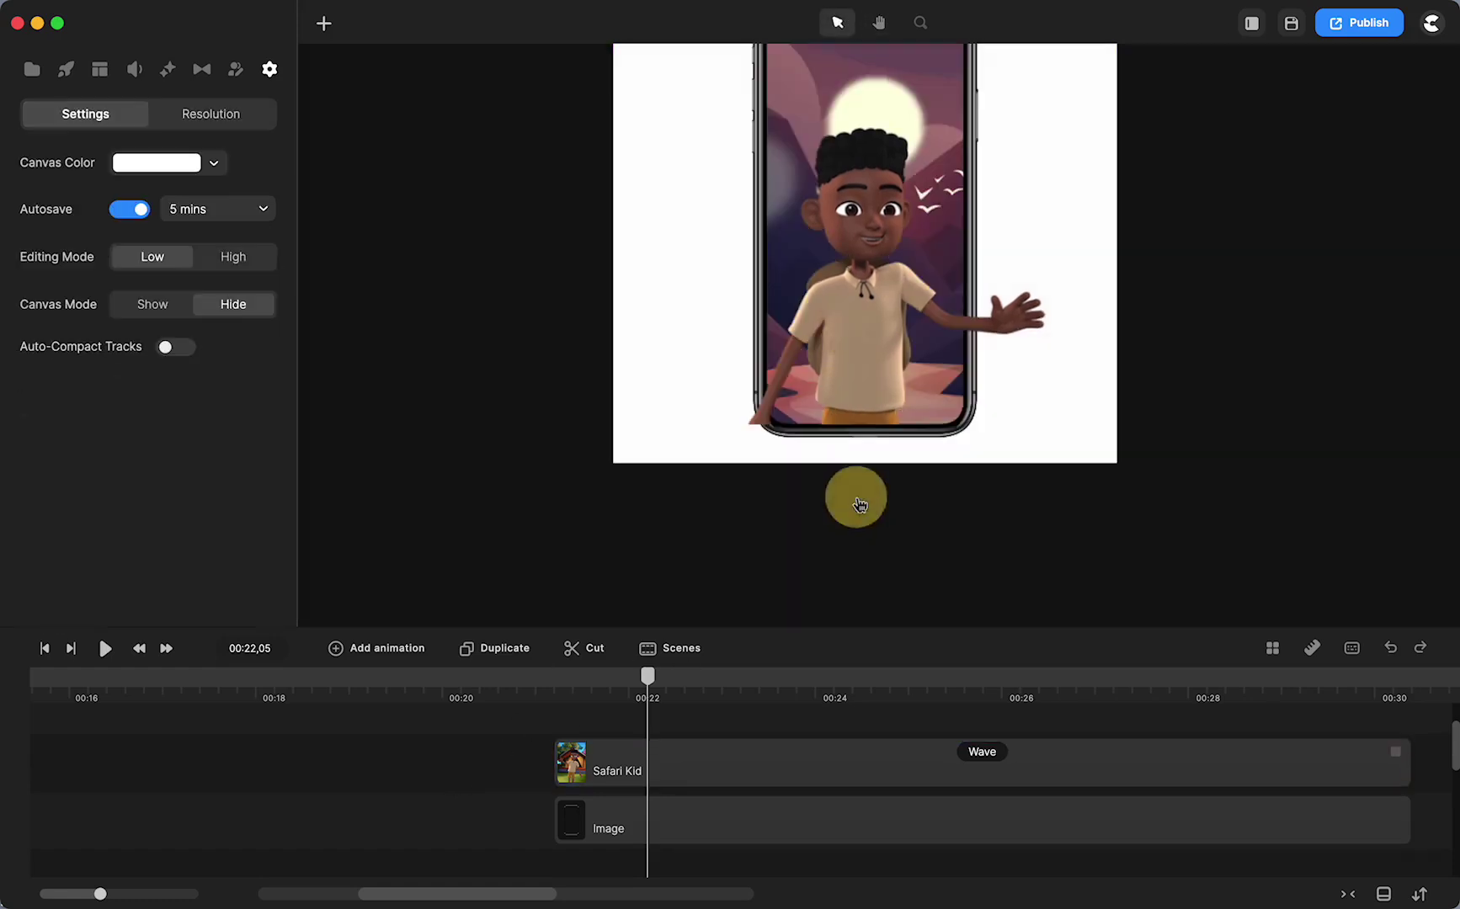
double_click(863, 243)
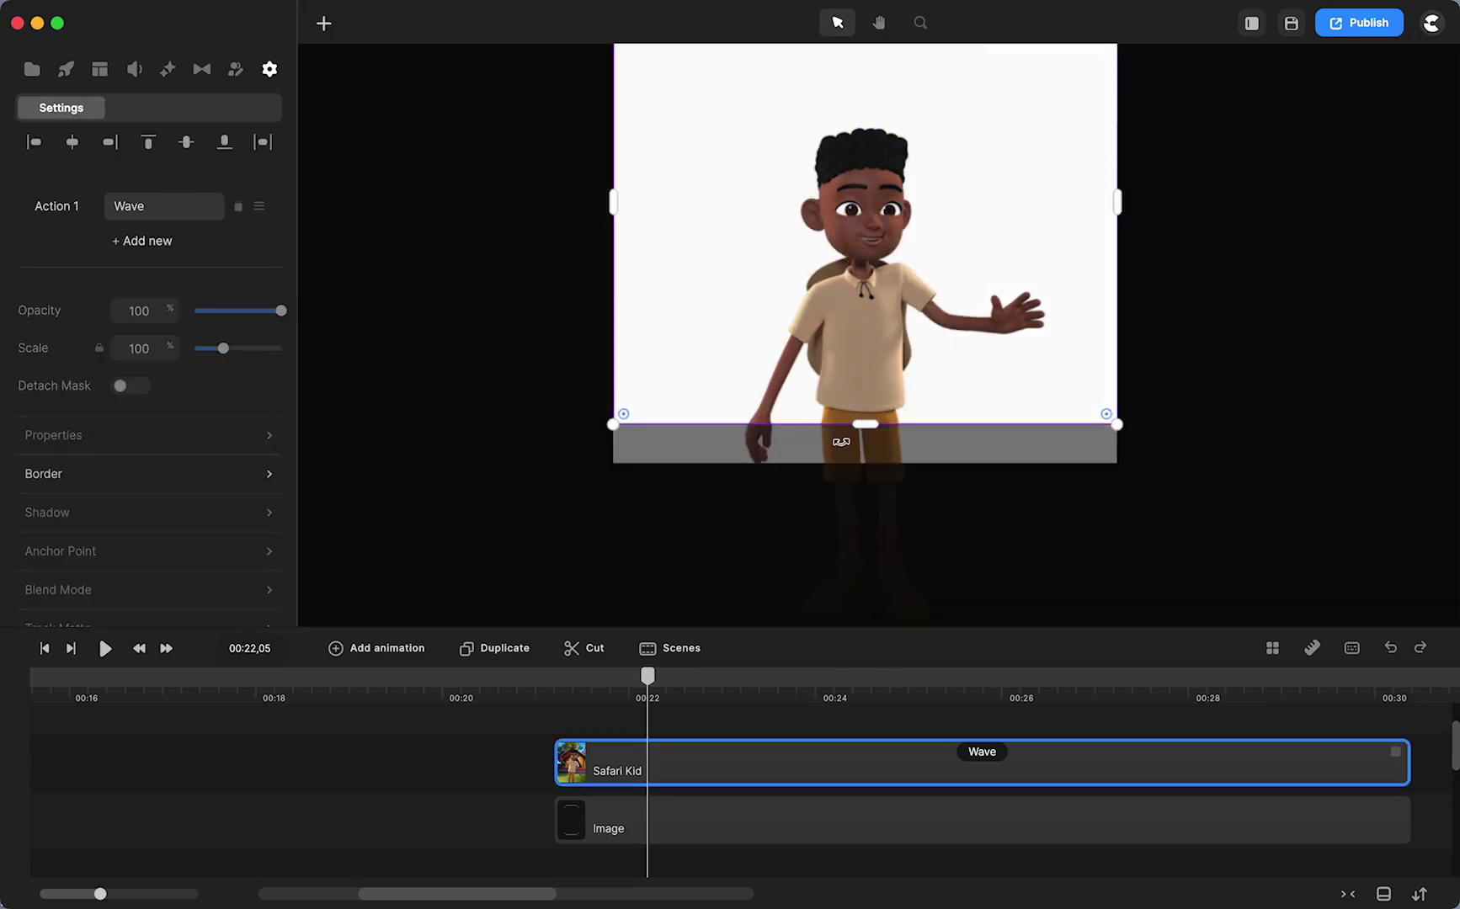
click(844, 457)
drag(842, 449, 842, 381)
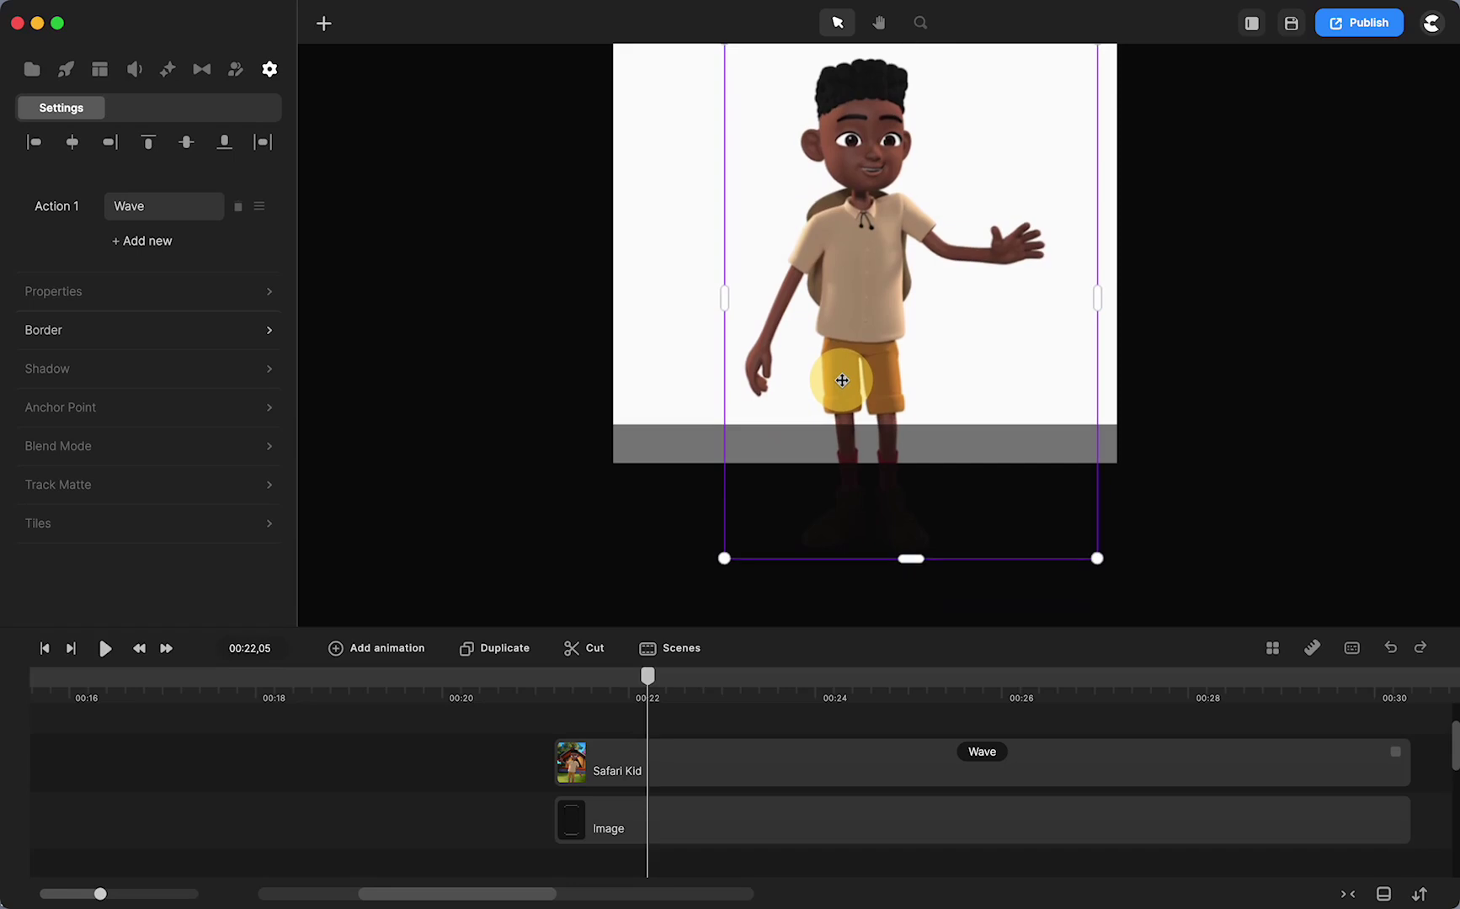
click(521, 393)
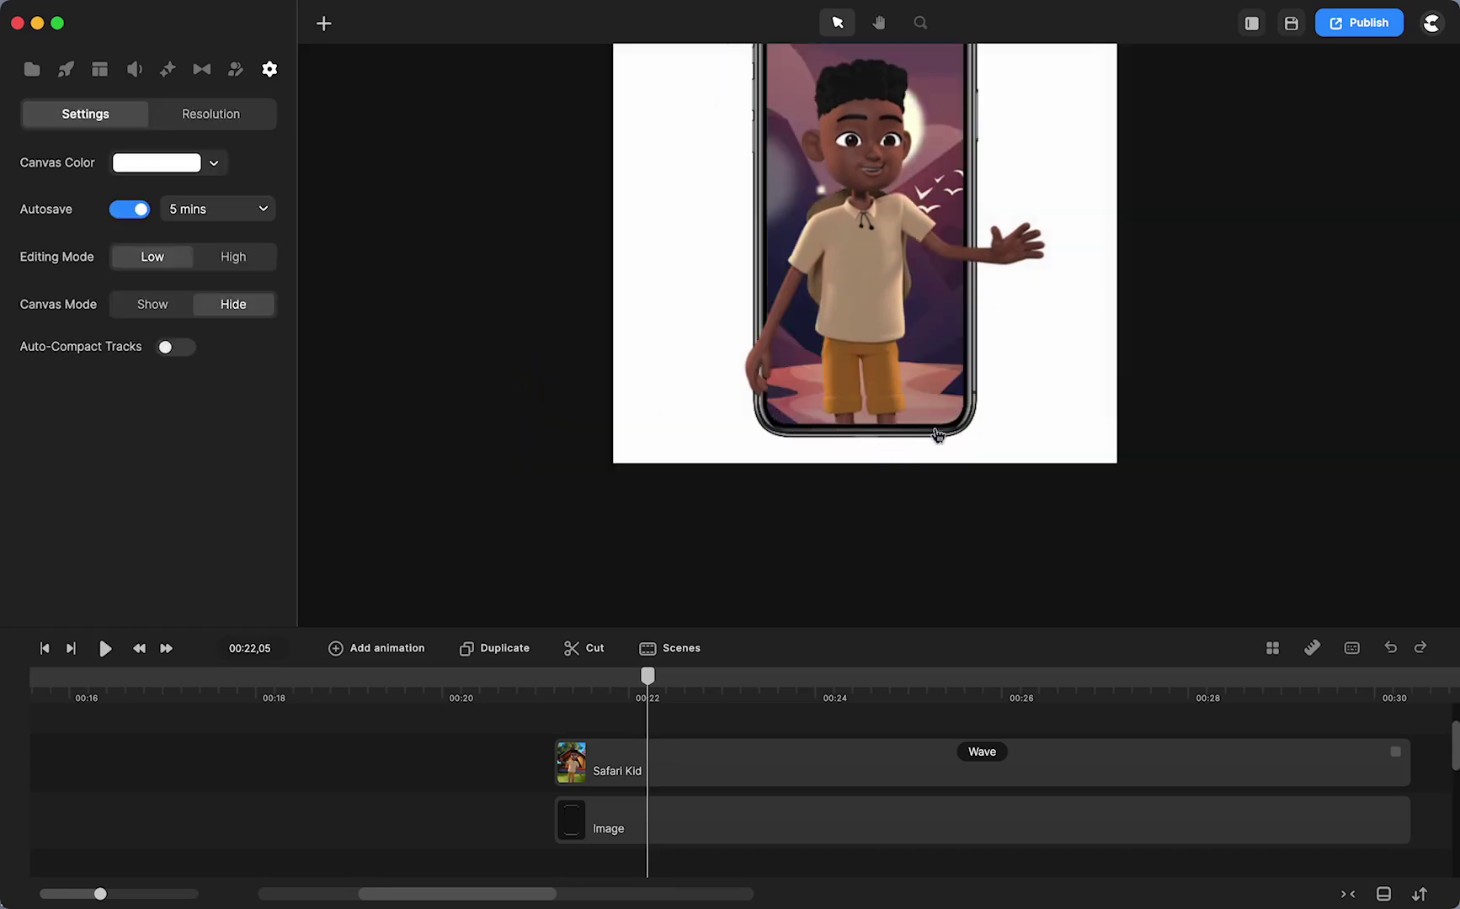
Step: Preview the wave up to 00:23,11 and shorten the Safari Kid clip to end just before 00:26
click(635, 684)
drag(636, 685, 759, 683)
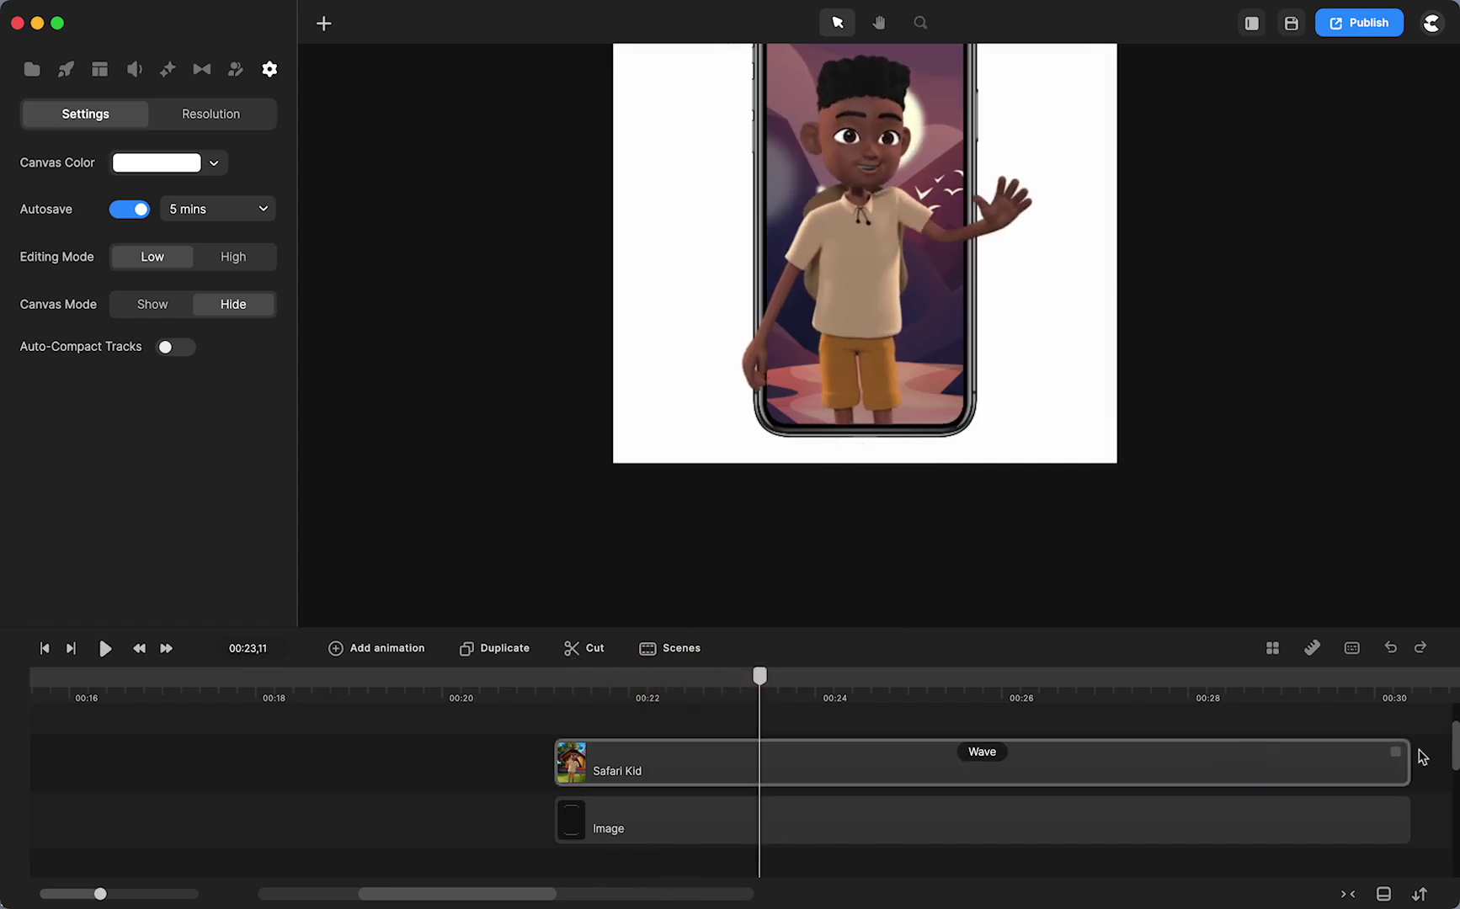
drag(1399, 756, 1126, 782)
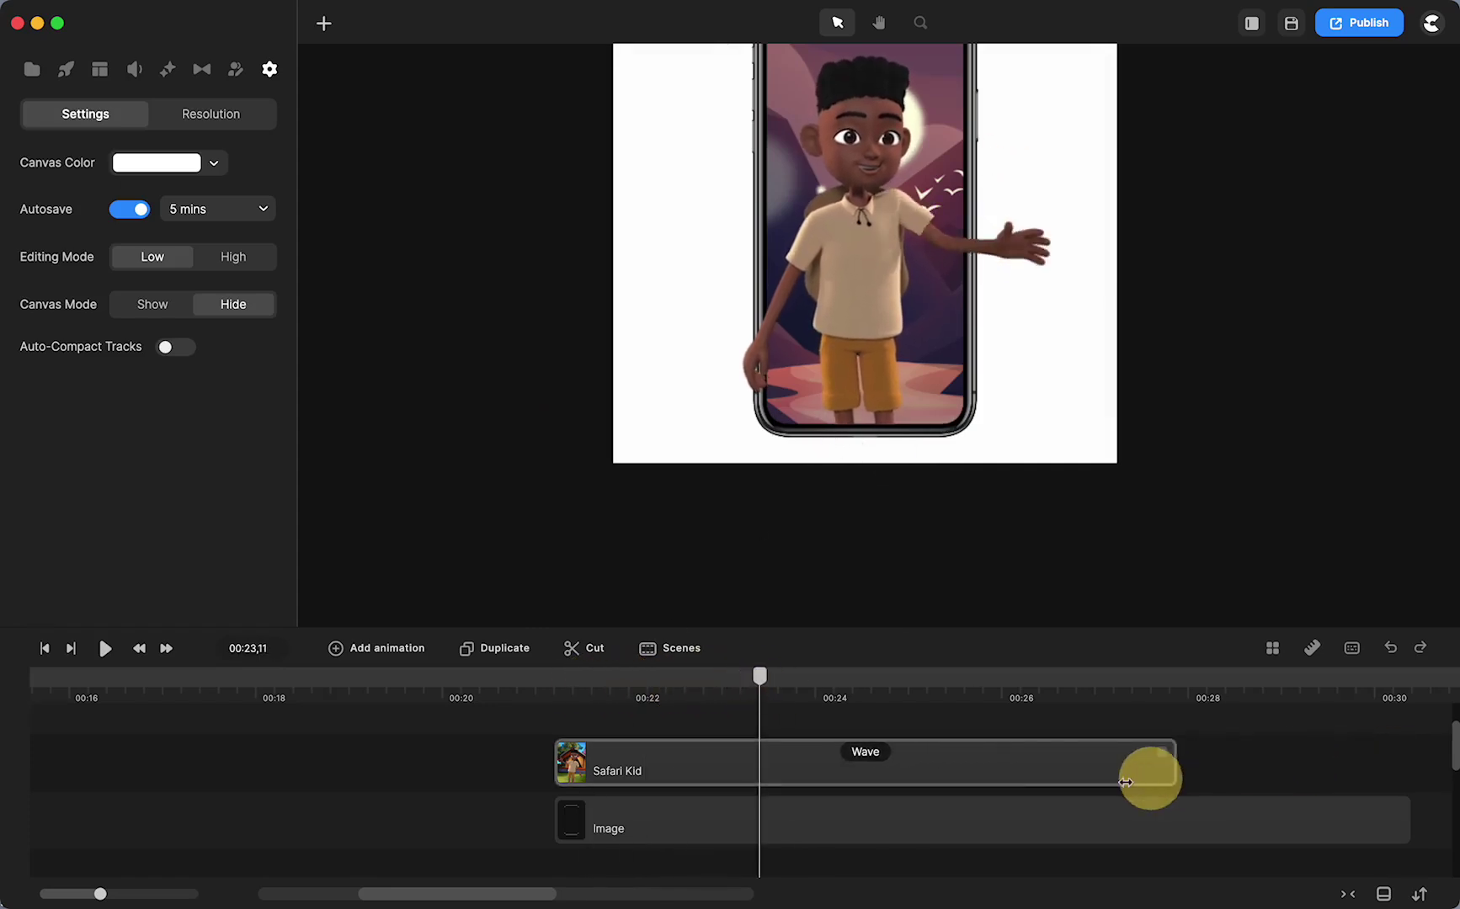
Step: Add Talking as the Safari Kid's second action and preview the animation up to 00:28,19
click(770, 758)
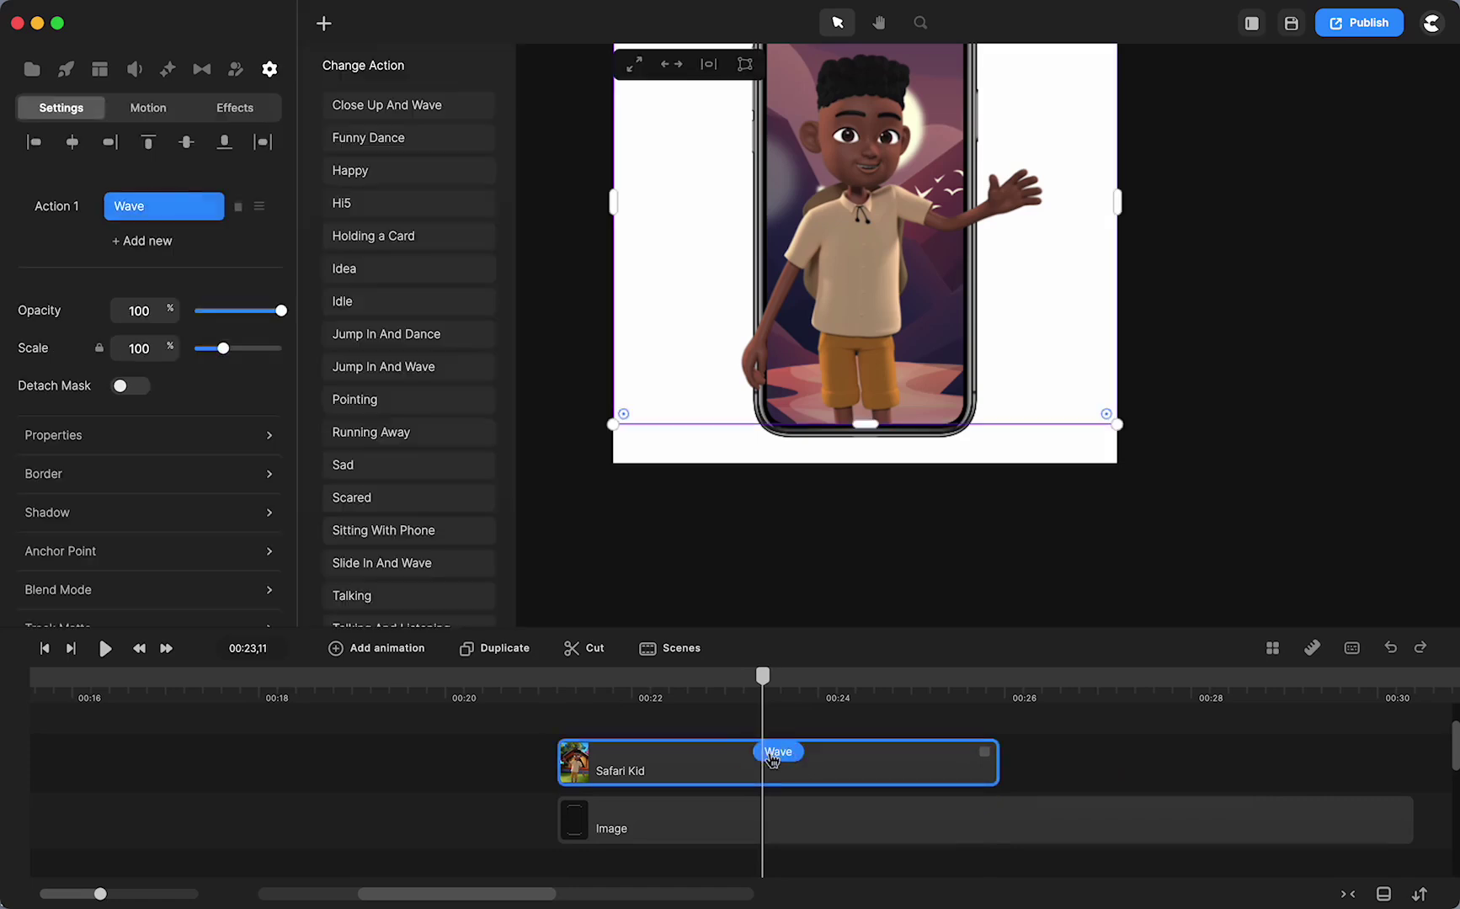
click(129, 240)
scroll(390, 324, down, 5)
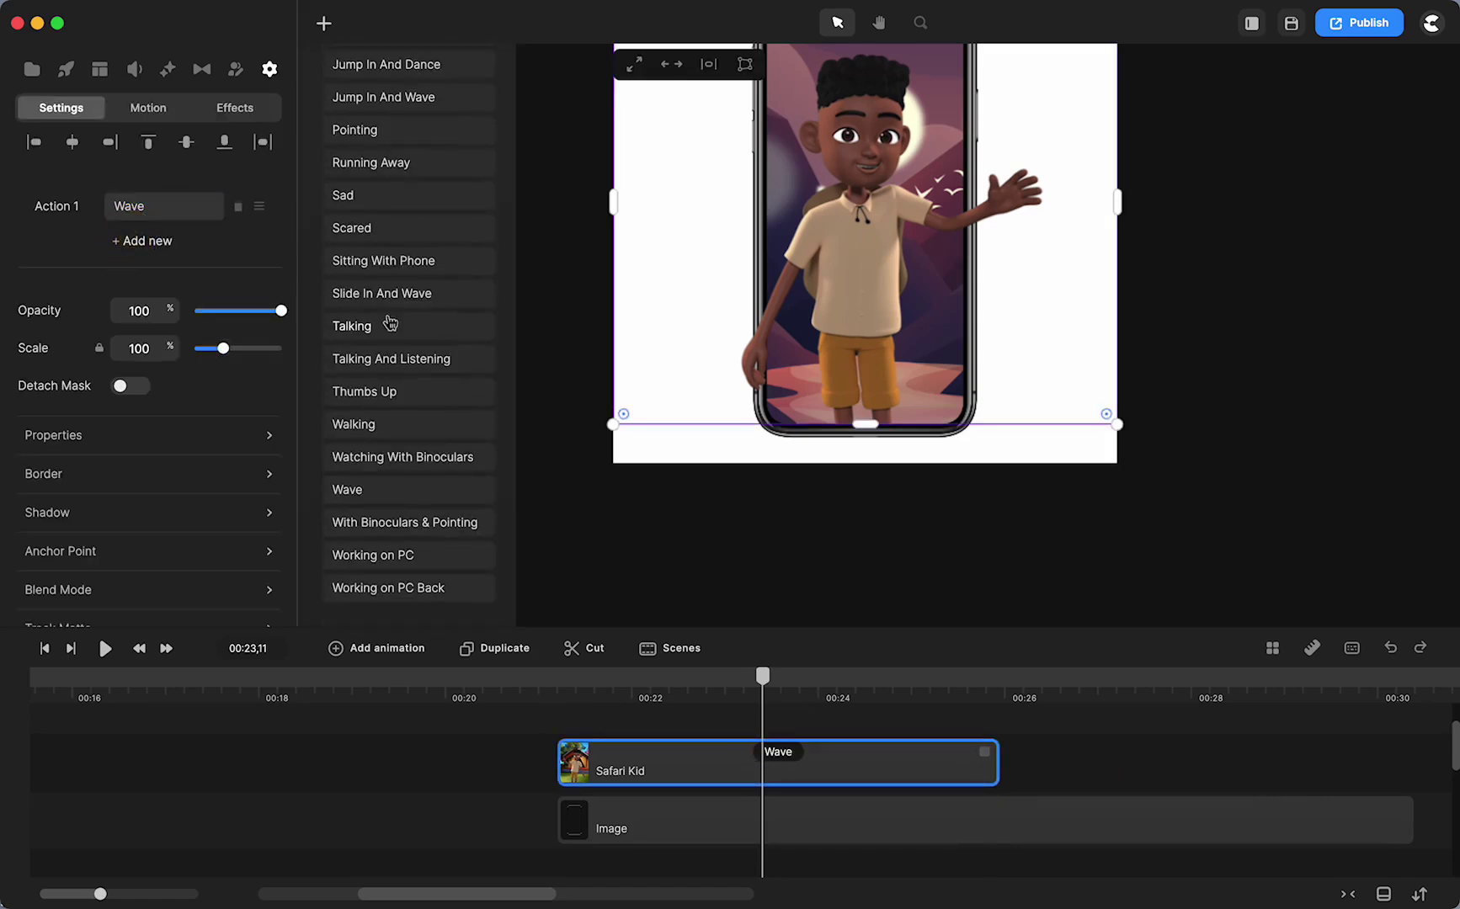
click(357, 326)
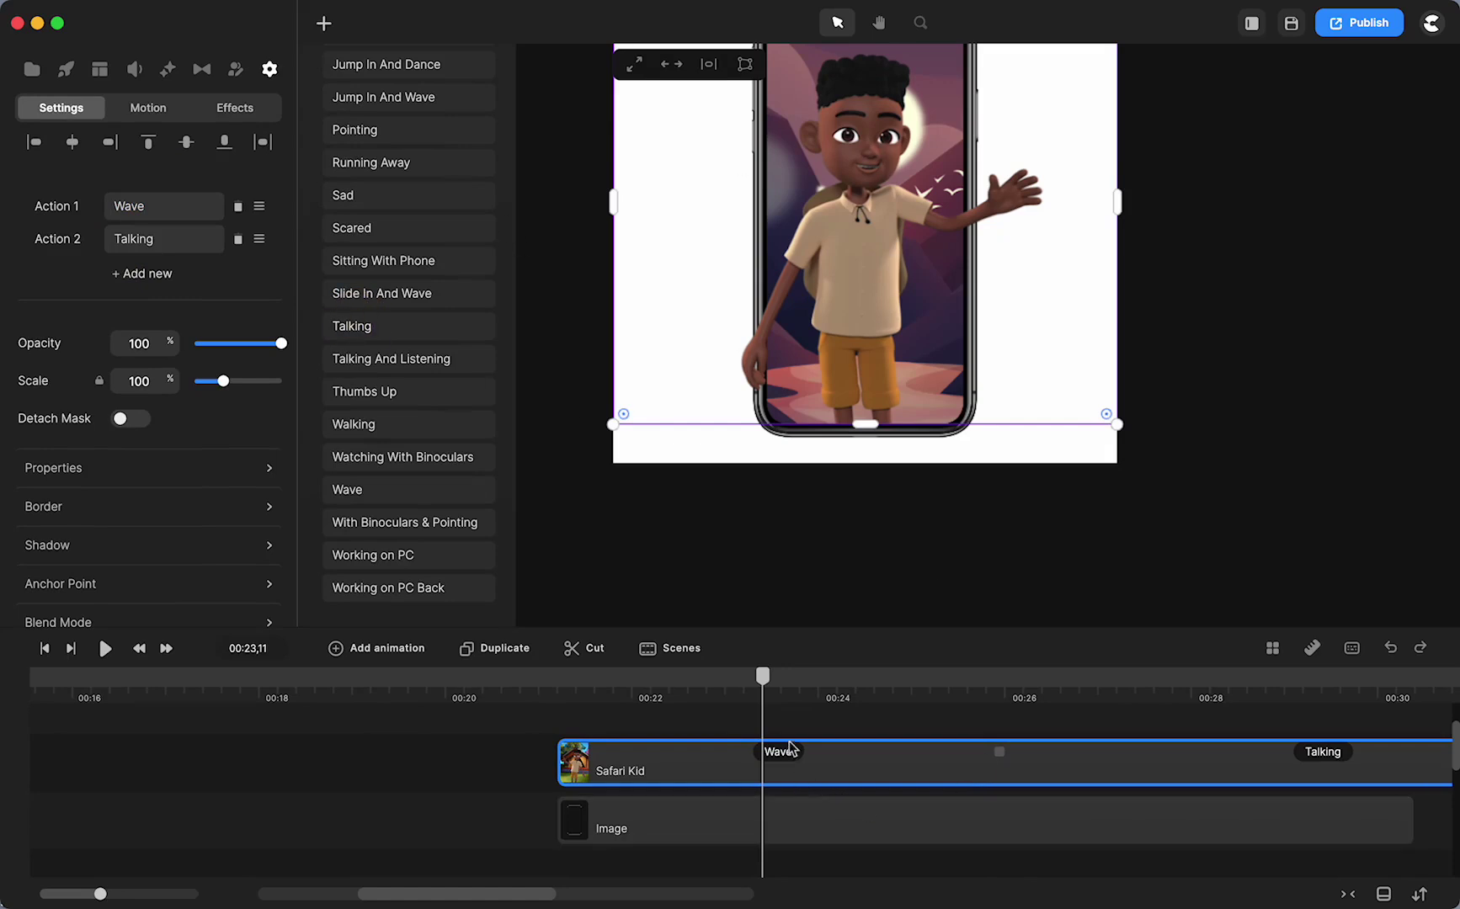
scroll(783, 838, right, 5)
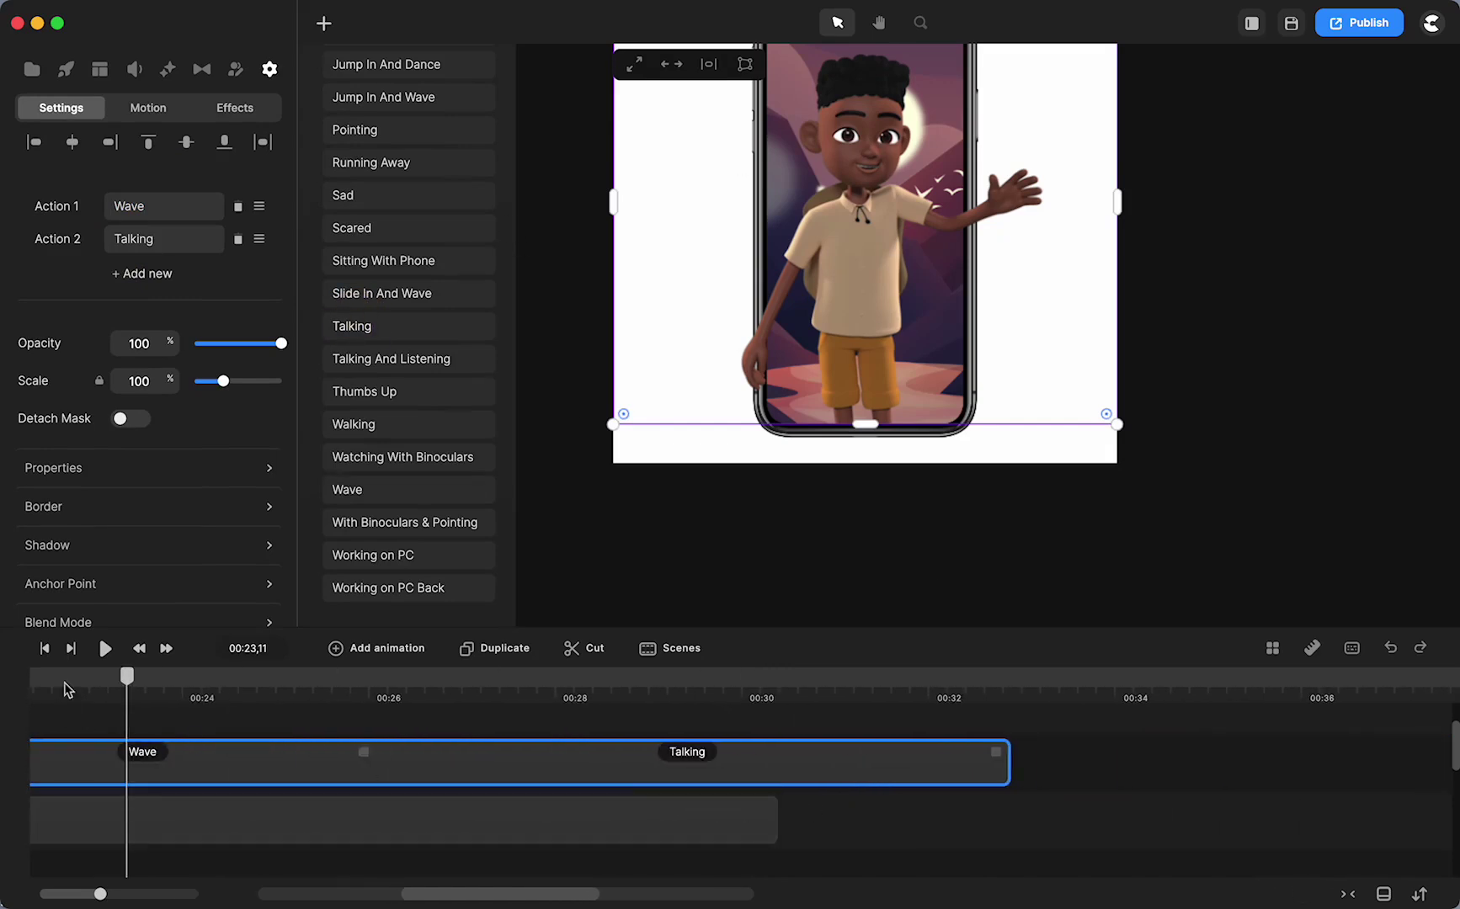
drag(123, 686, 616, 703)
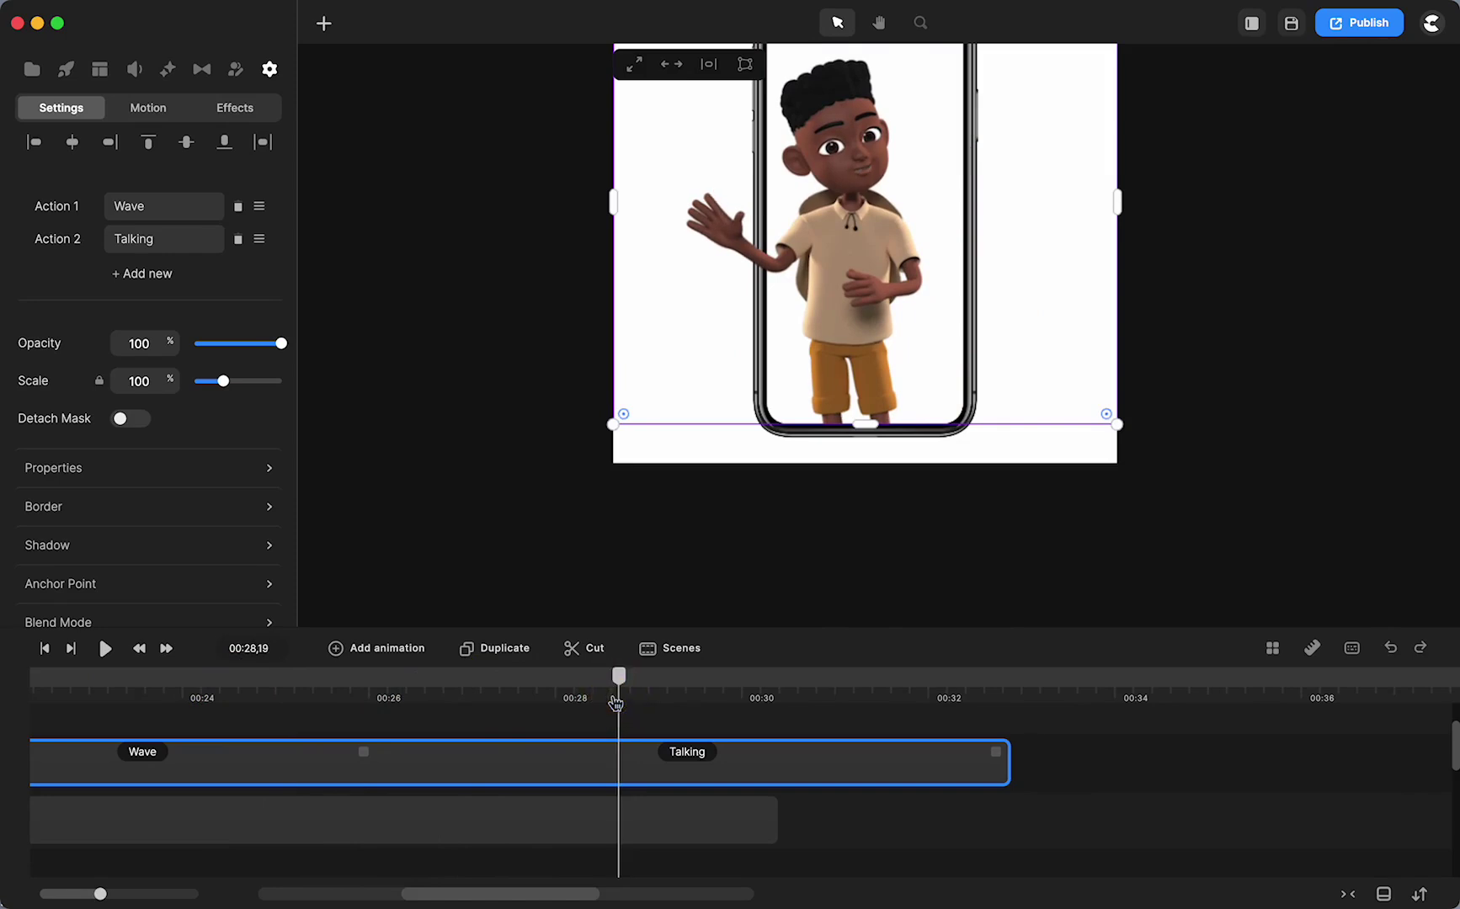
Step: Review the earlier phone scene at 00:10,11 and the computer pop-out scene up to 00:18,17
scroll(467, 782, left, 10)
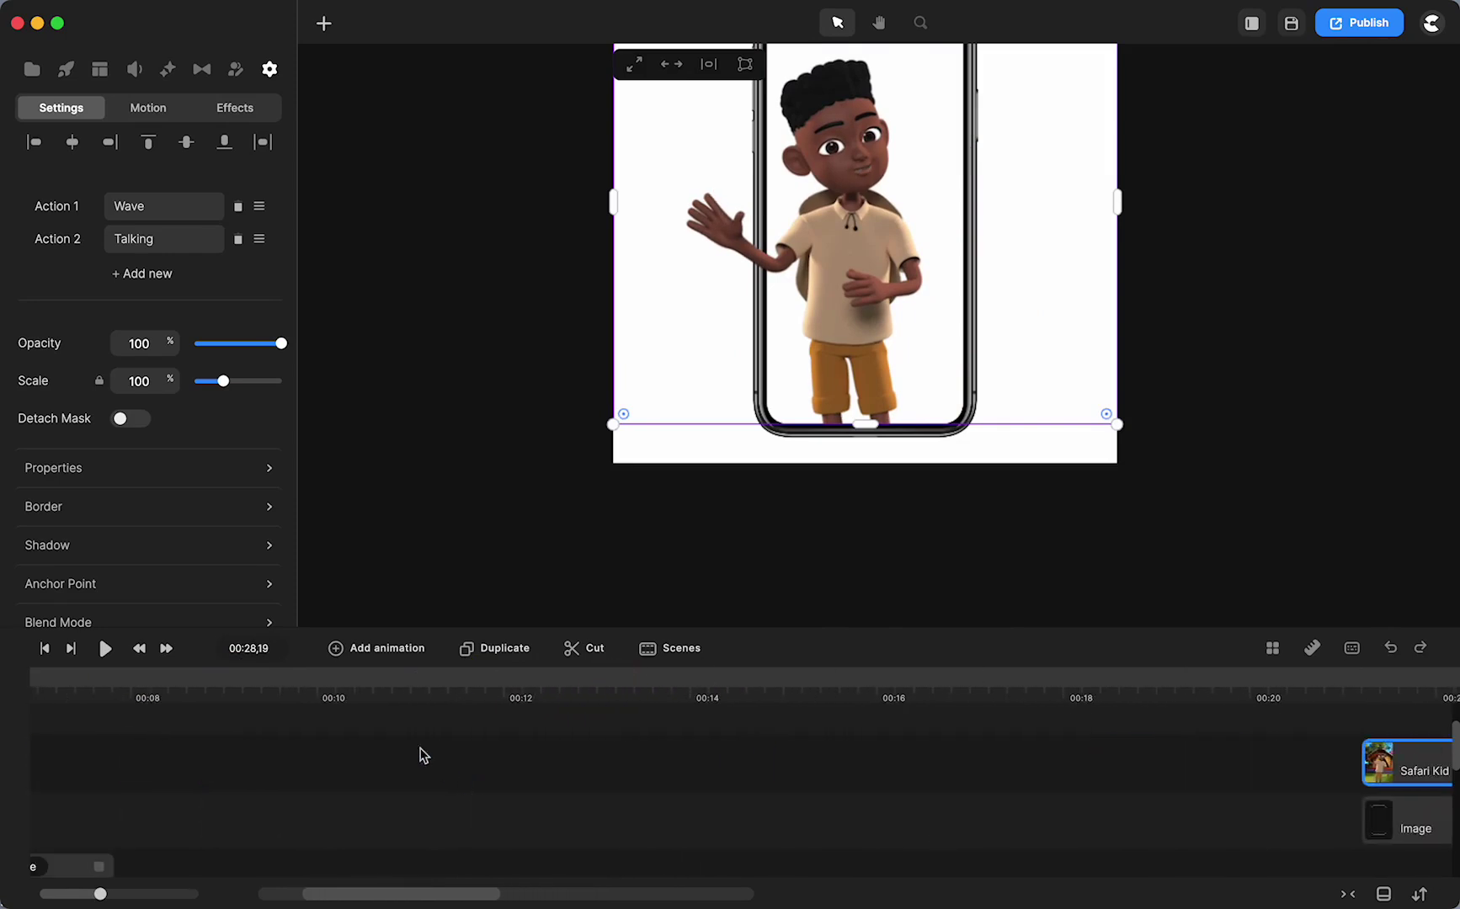
click(353, 684)
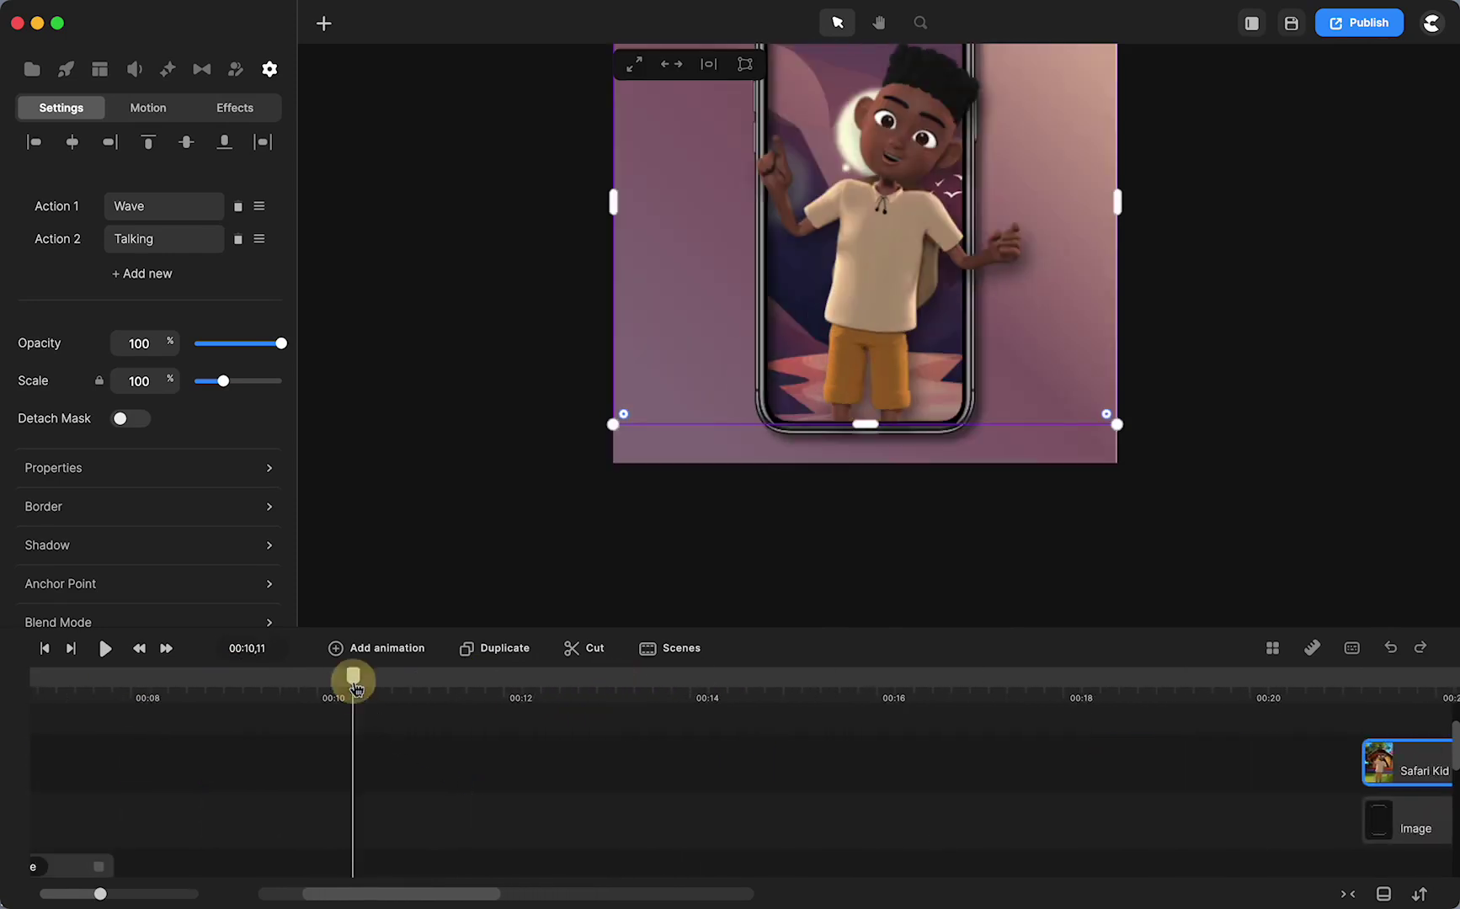
click(784, 686)
drag(785, 686, 1118, 673)
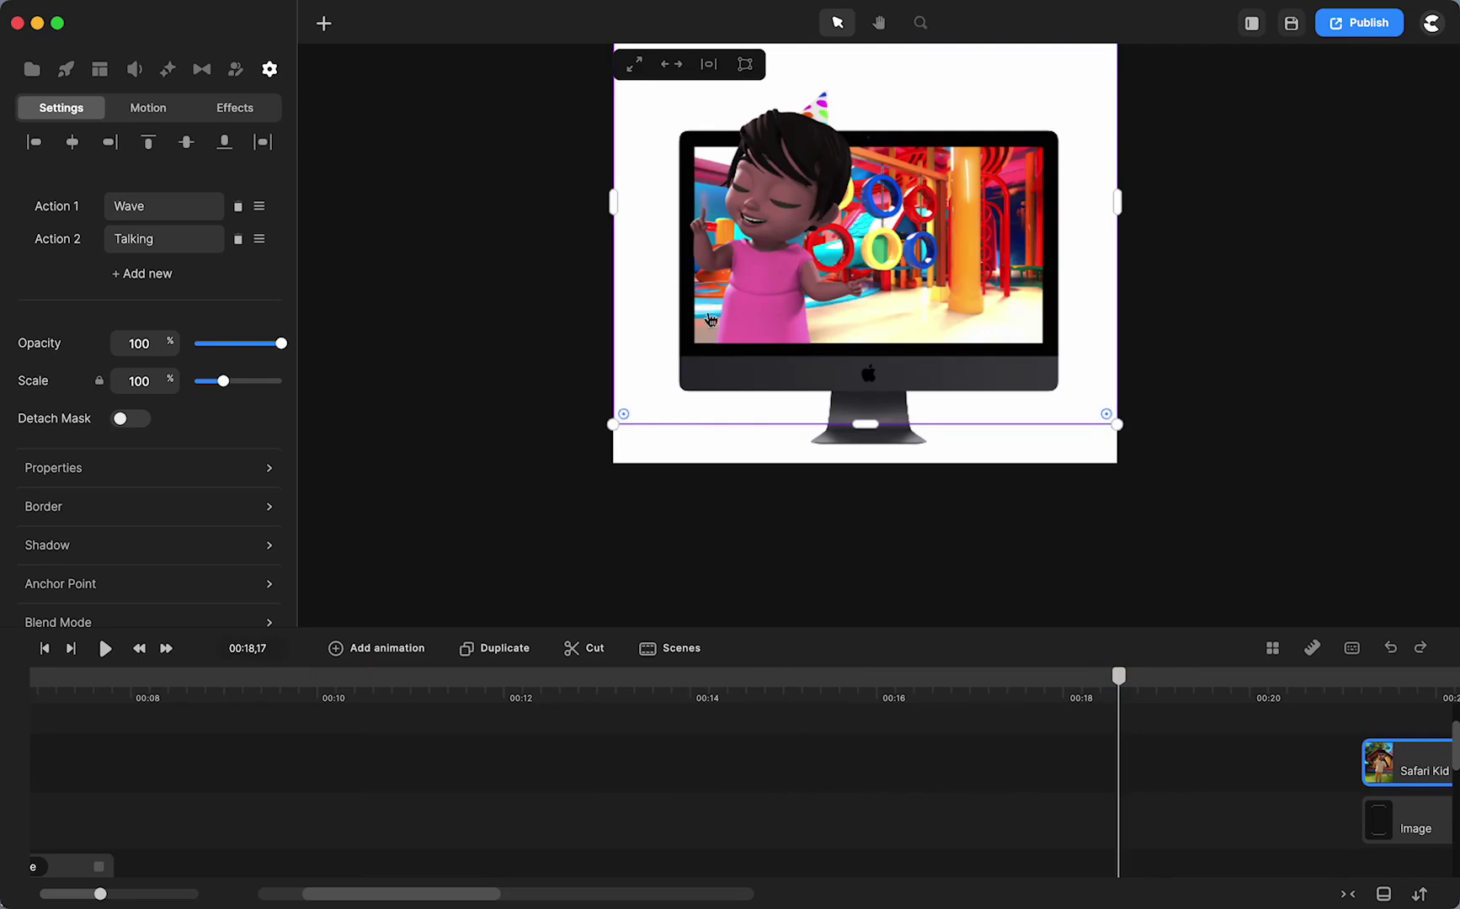
Step: Ungroup the computer scene's group on the timeline, which starts just before 00:16
scroll(960, 800, down, 8)
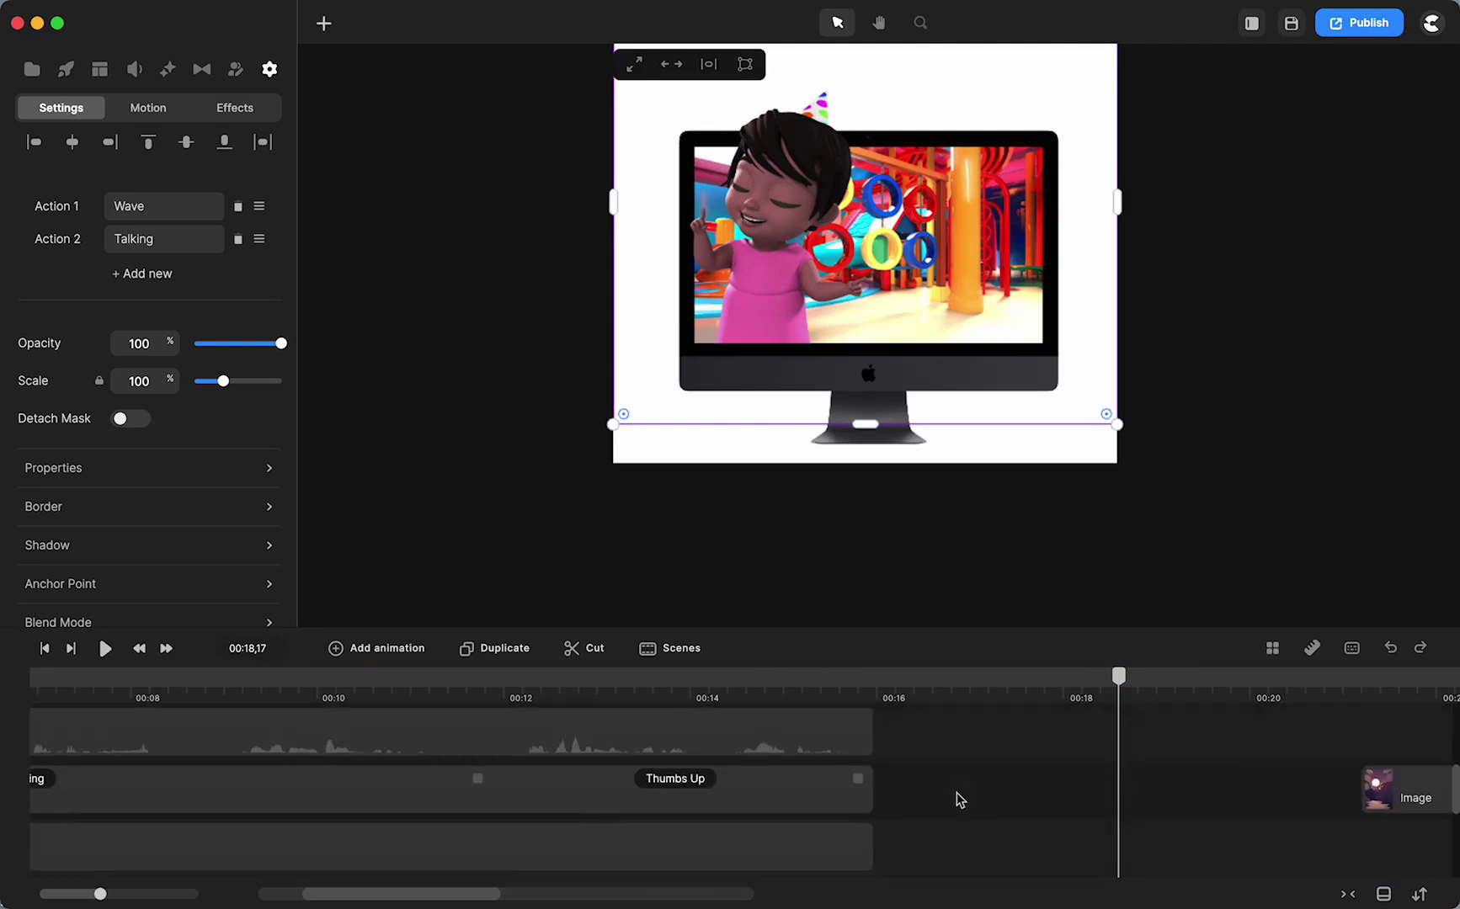
click(959, 769)
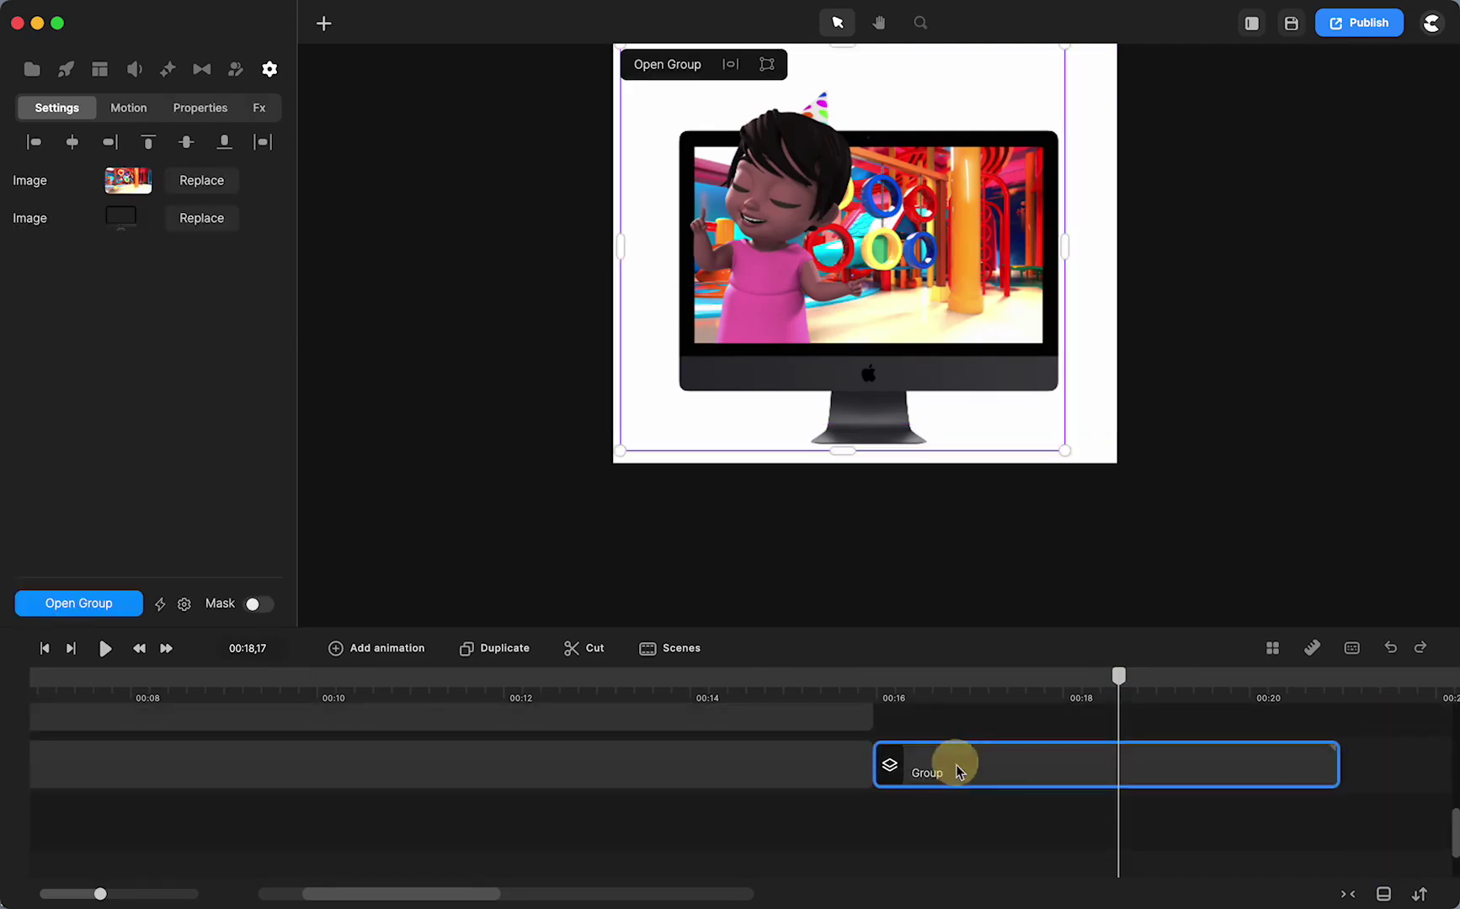
right_click(957, 766)
click(991, 650)
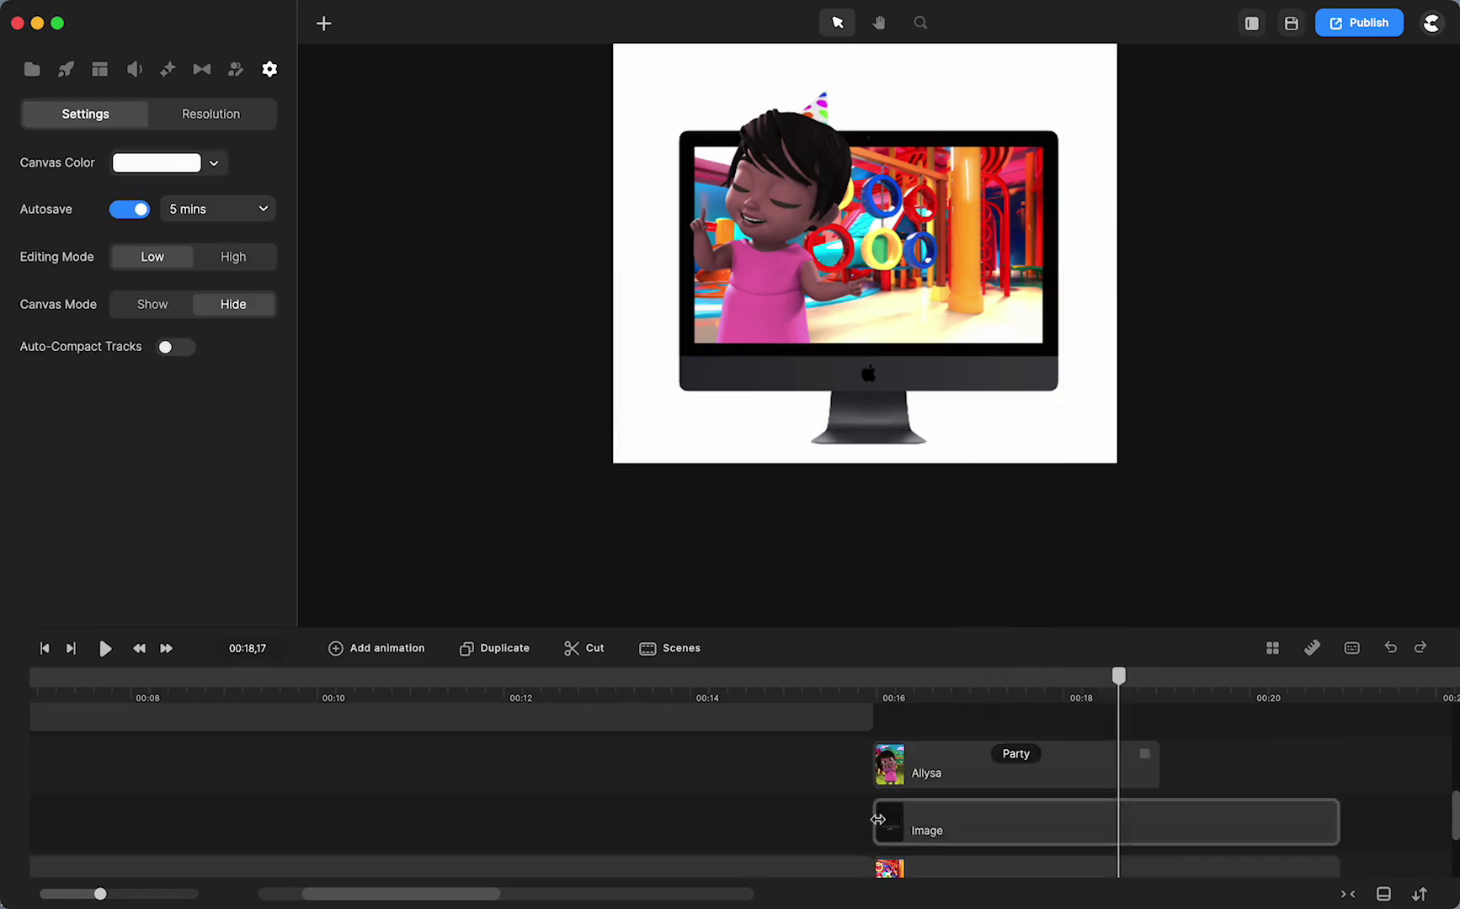
Step: Unmask the playground background image behind the computer frame
click(970, 791)
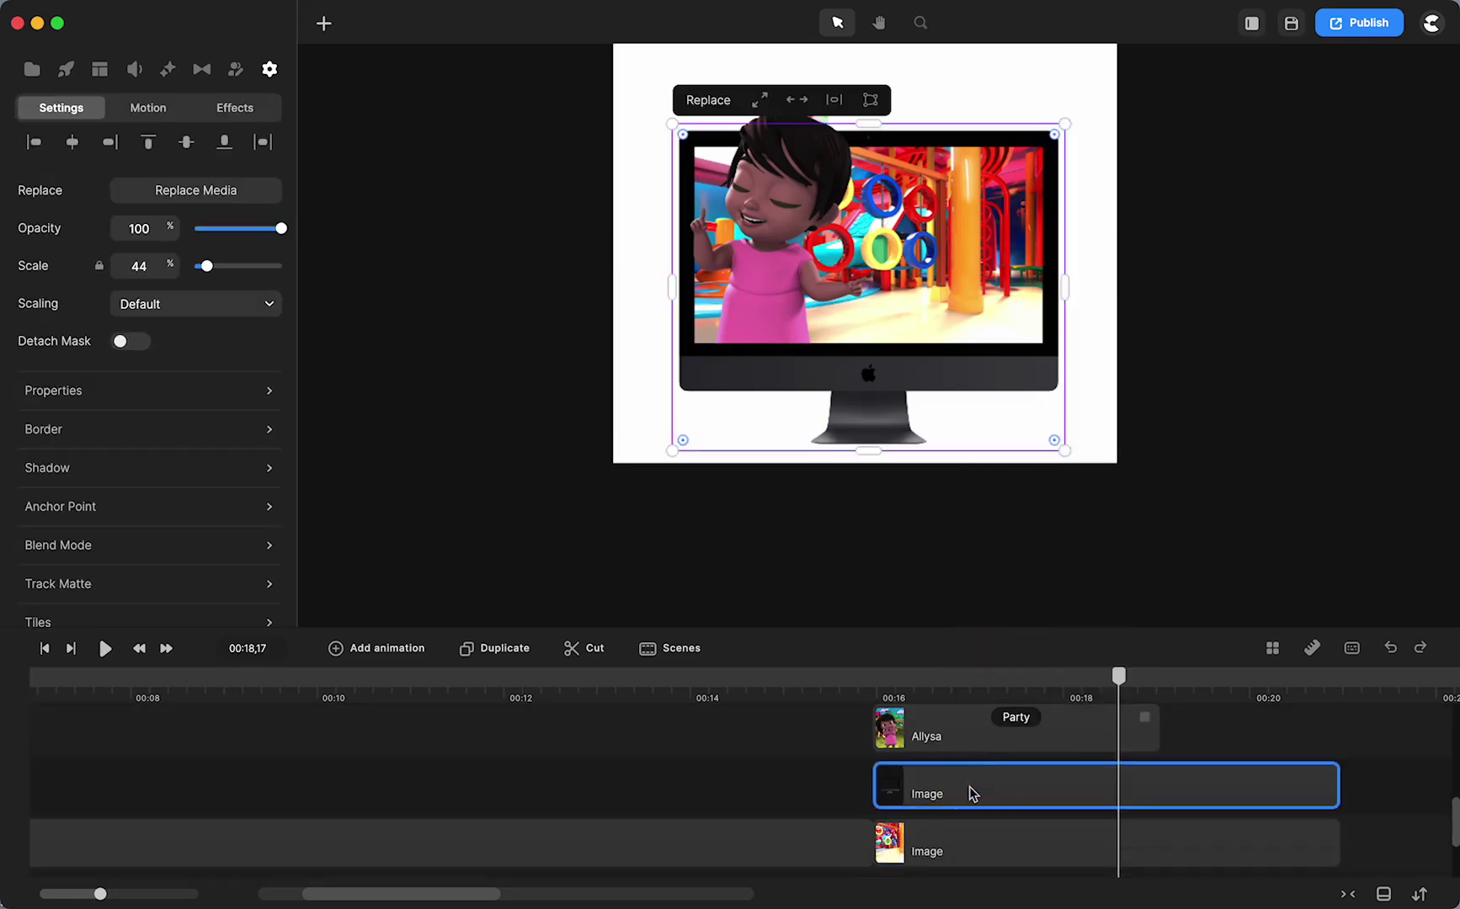
click(968, 853)
right_click(968, 848)
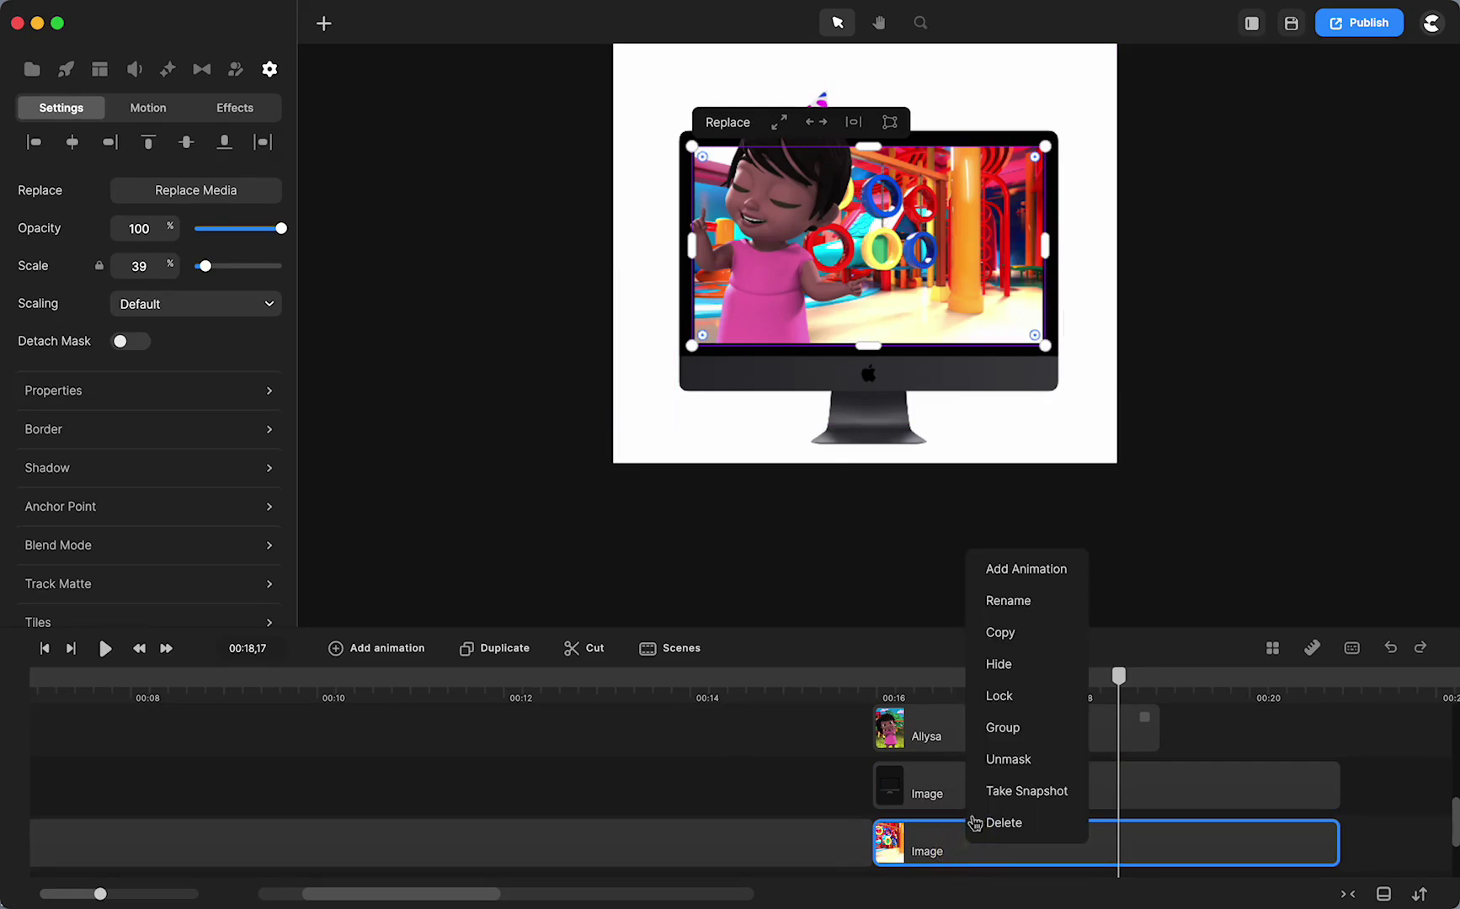
click(985, 761)
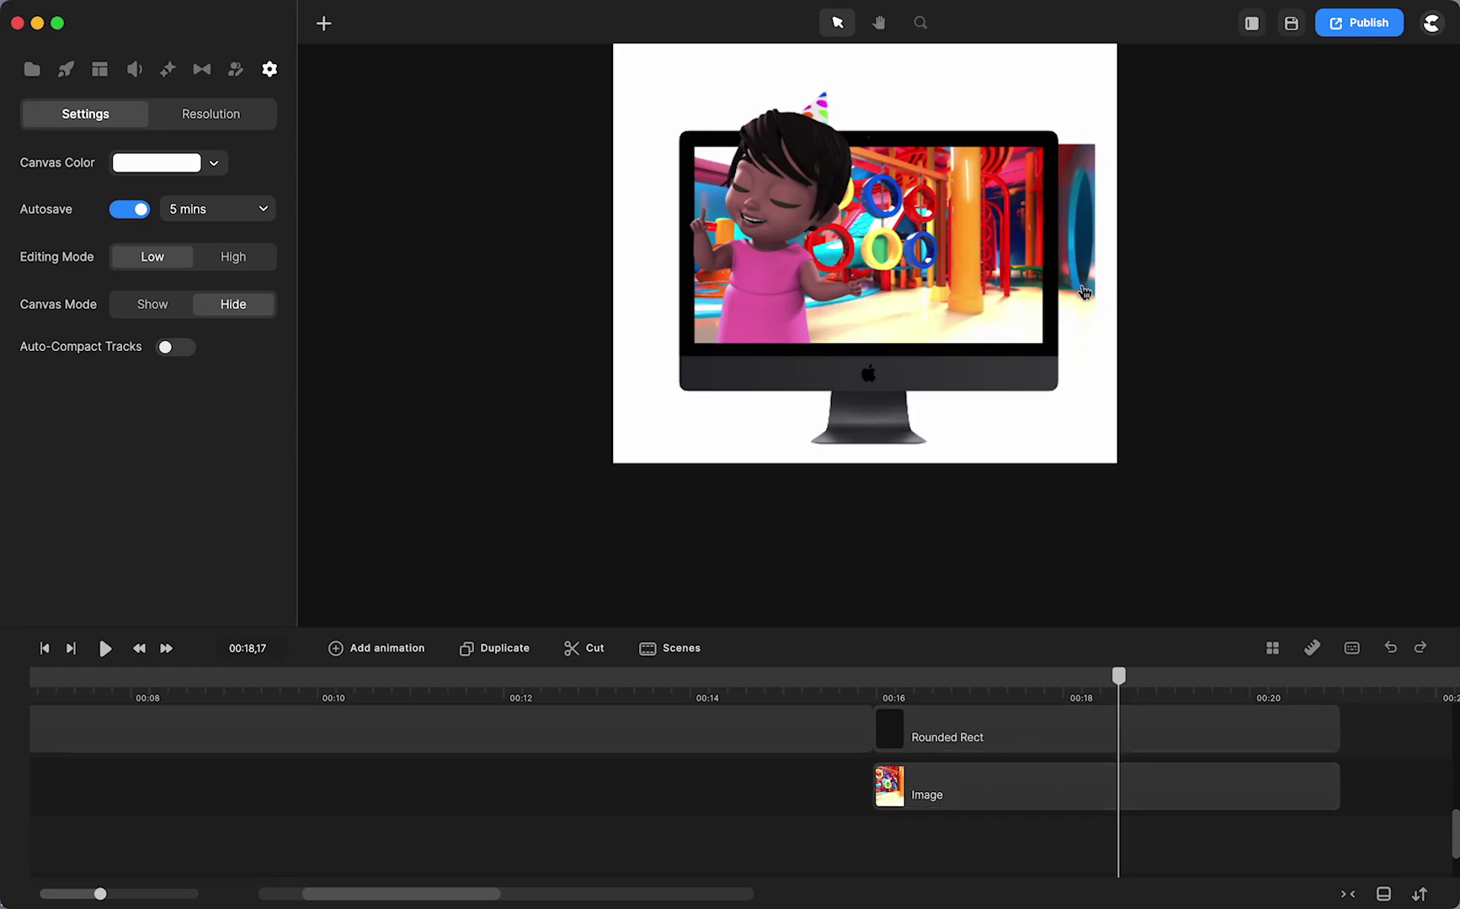
Step: Mask the playground image with the Rounded Rect so it fits the computer screen
click(1084, 291)
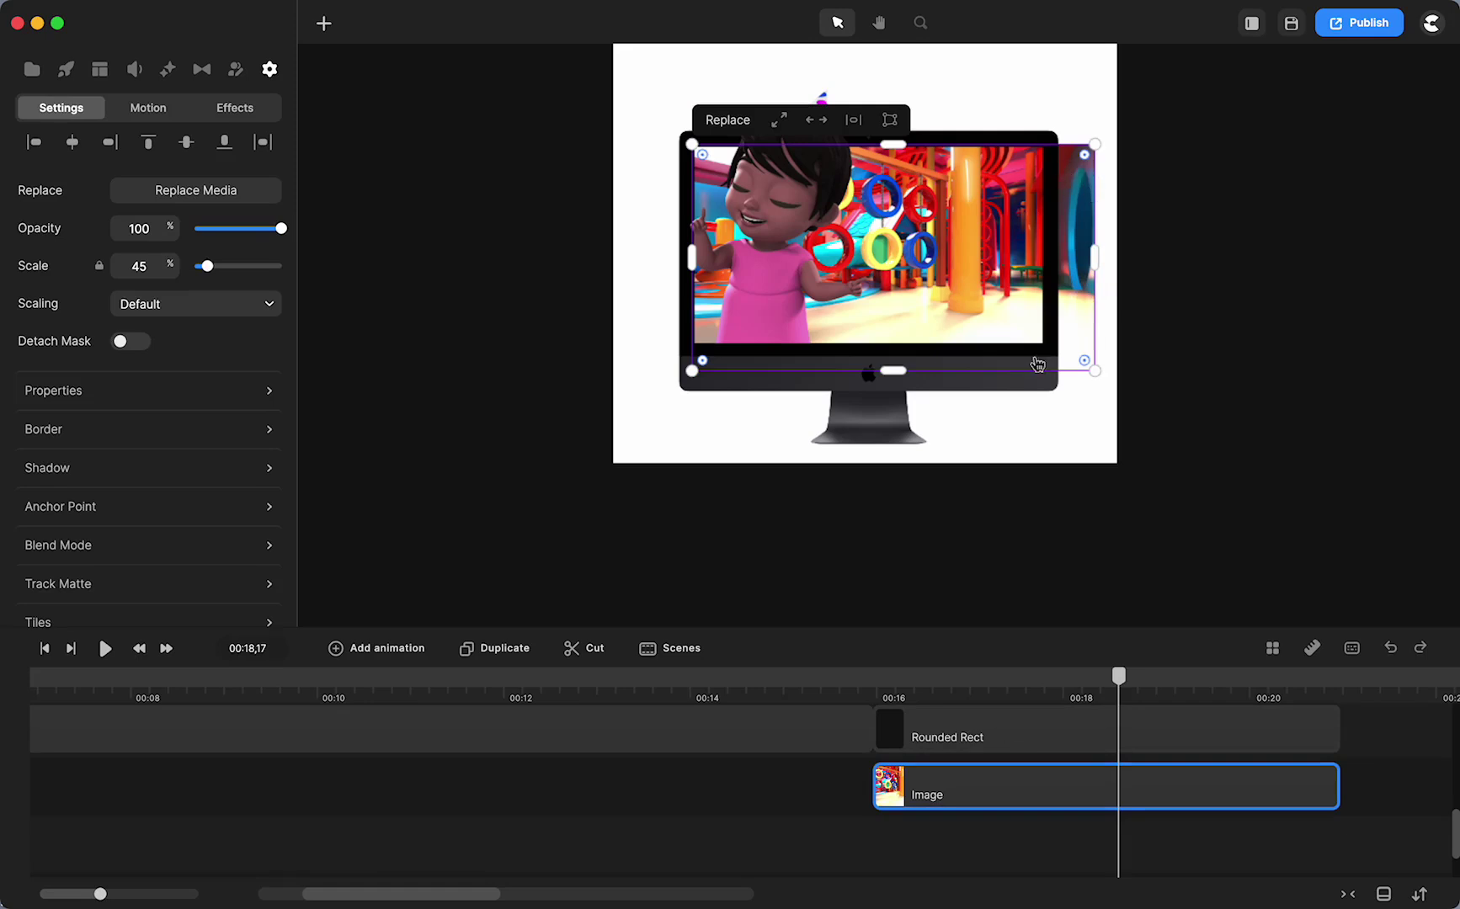
drag(1027, 823, 1013, 723)
right_click(1013, 723)
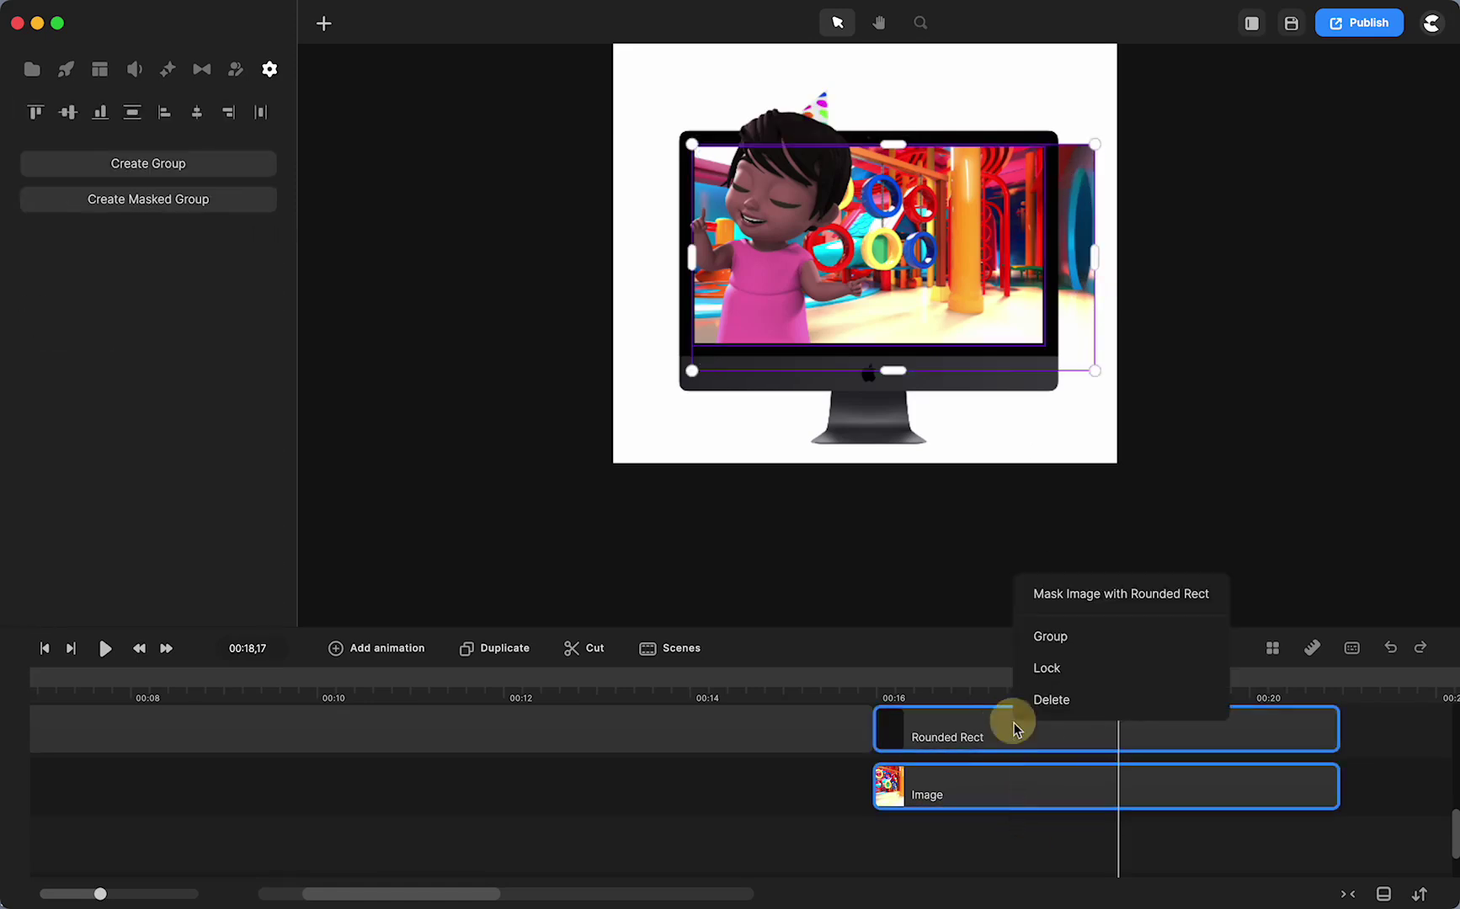
click(1078, 597)
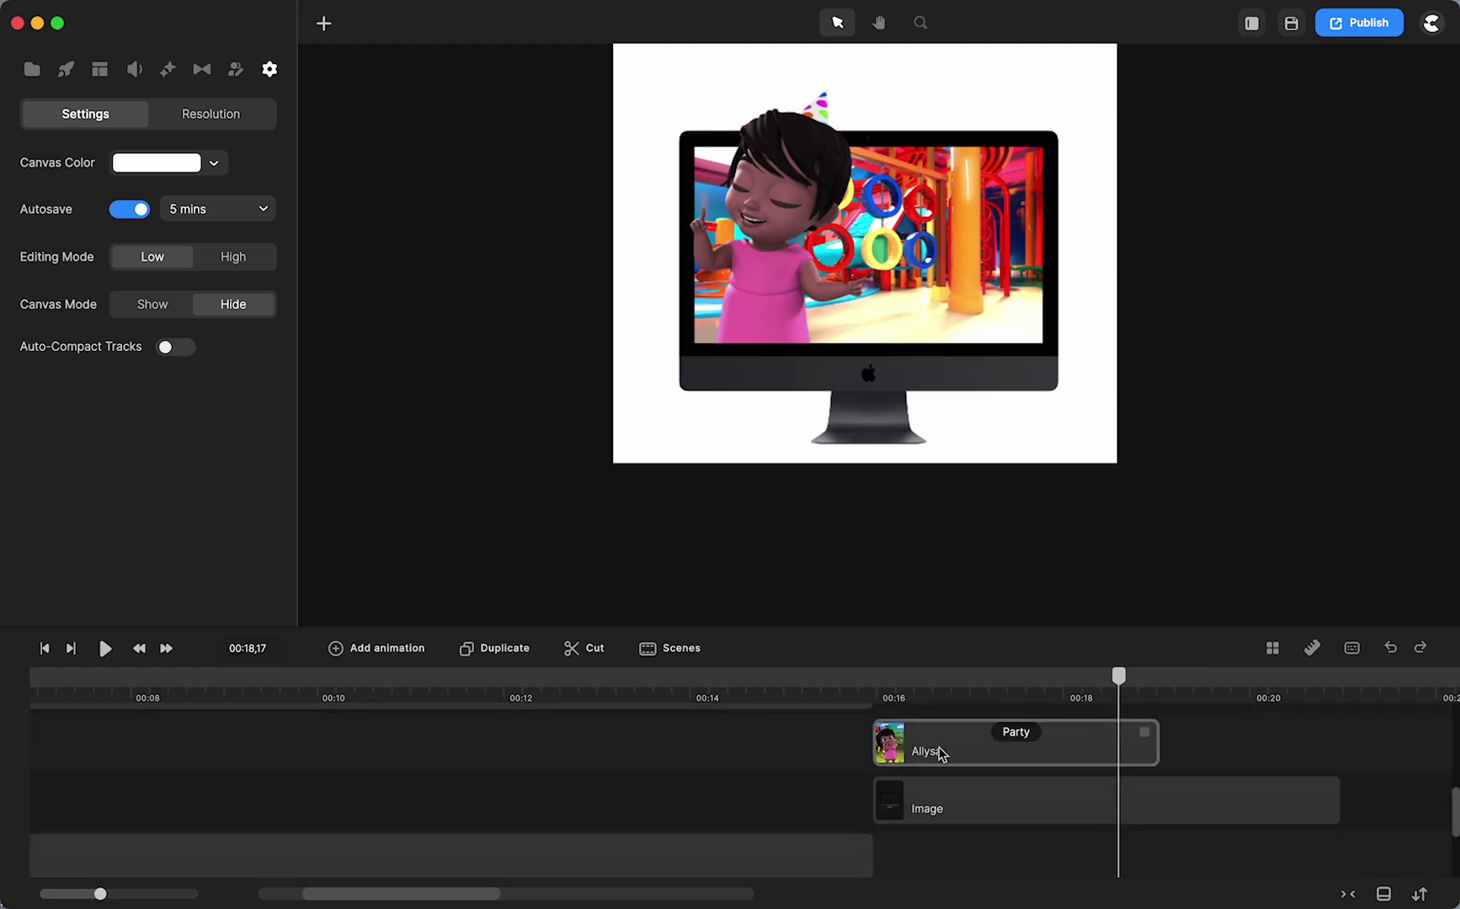
Step: Unmask the Allysa character in the computer scene
click(940, 749)
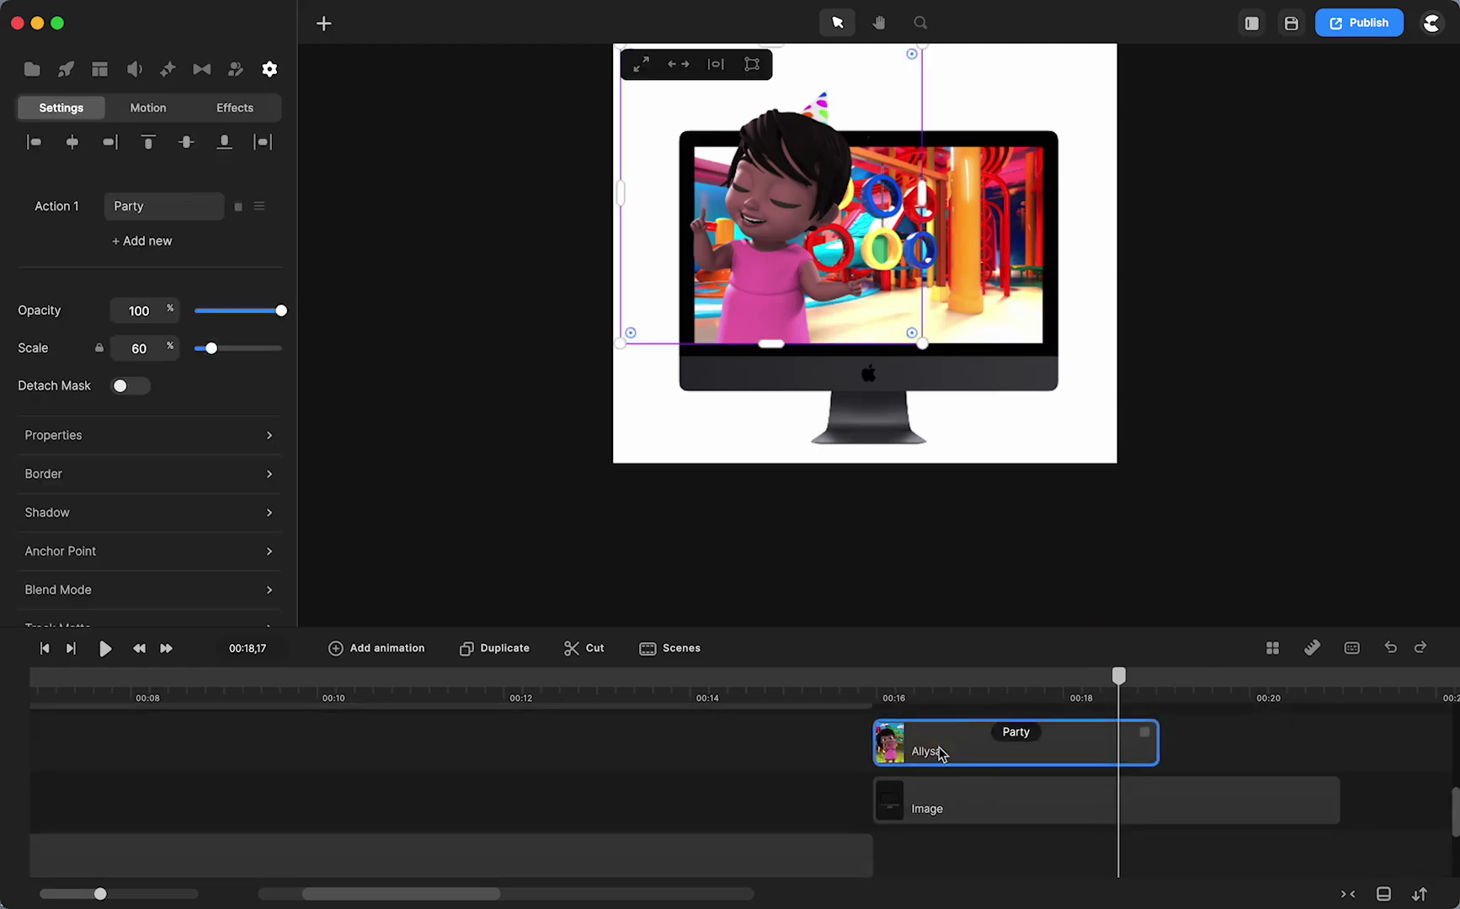
right_click(939, 752)
click(978, 661)
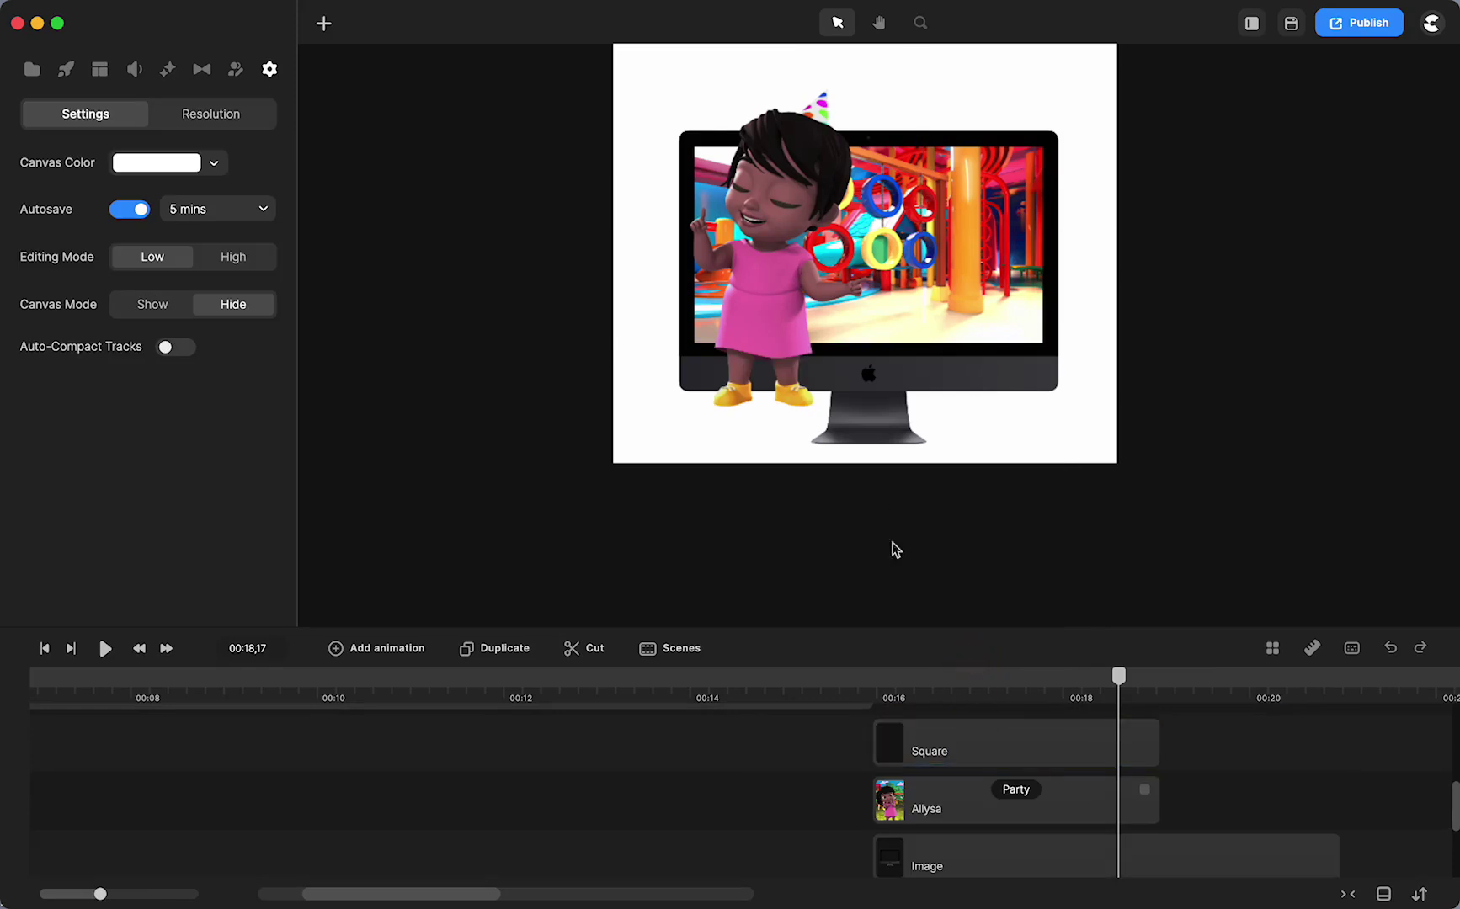
Step: Mask the Allysa character with the Square again and preview the scene back at 00:17,06
click(926, 748)
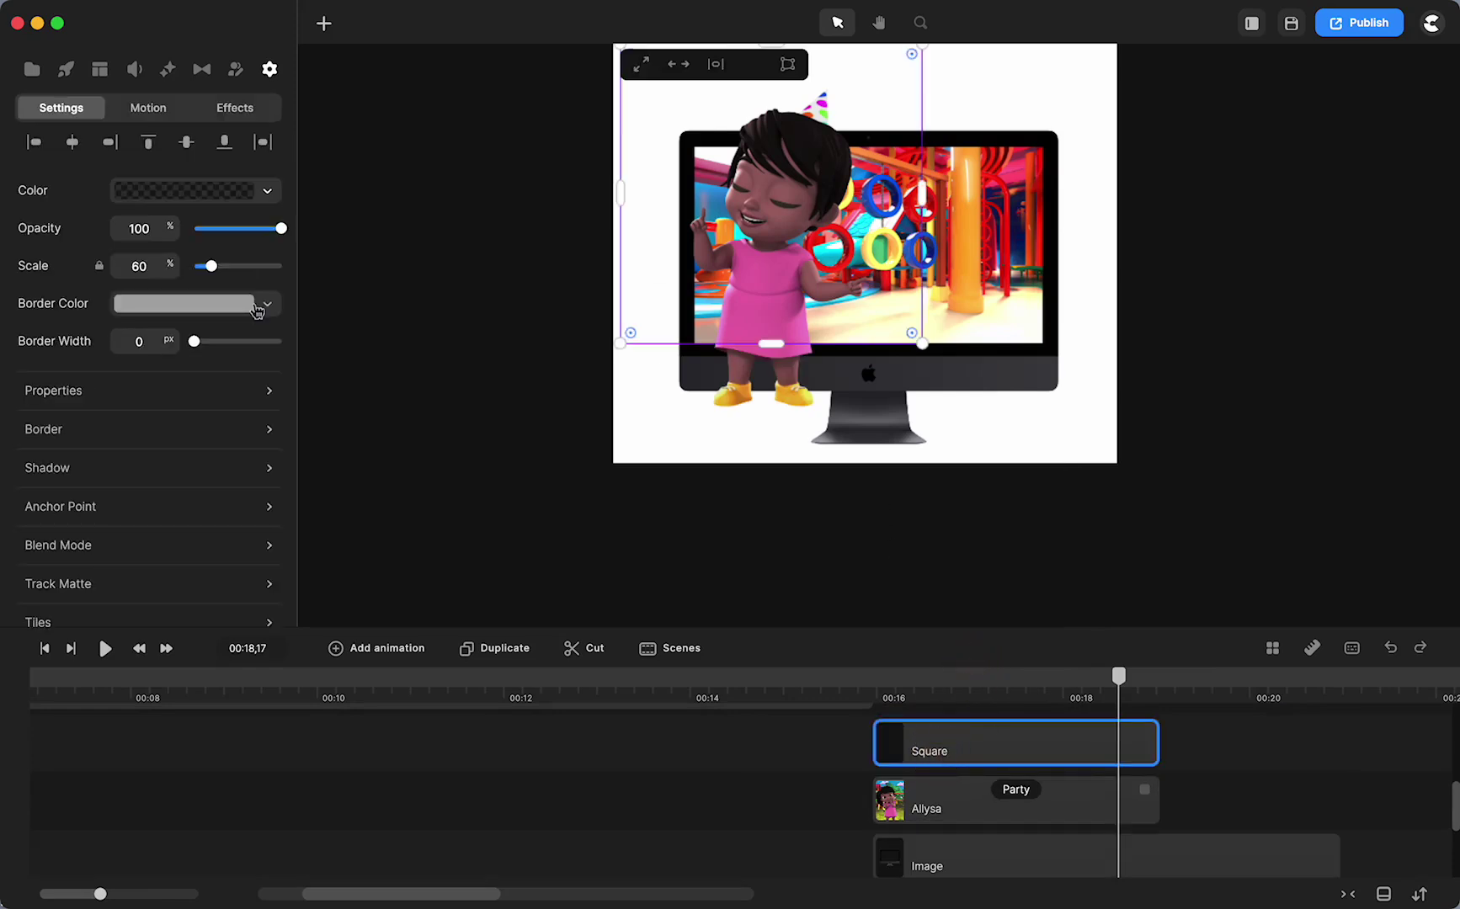
shift+click(892, 787)
click(807, 752)
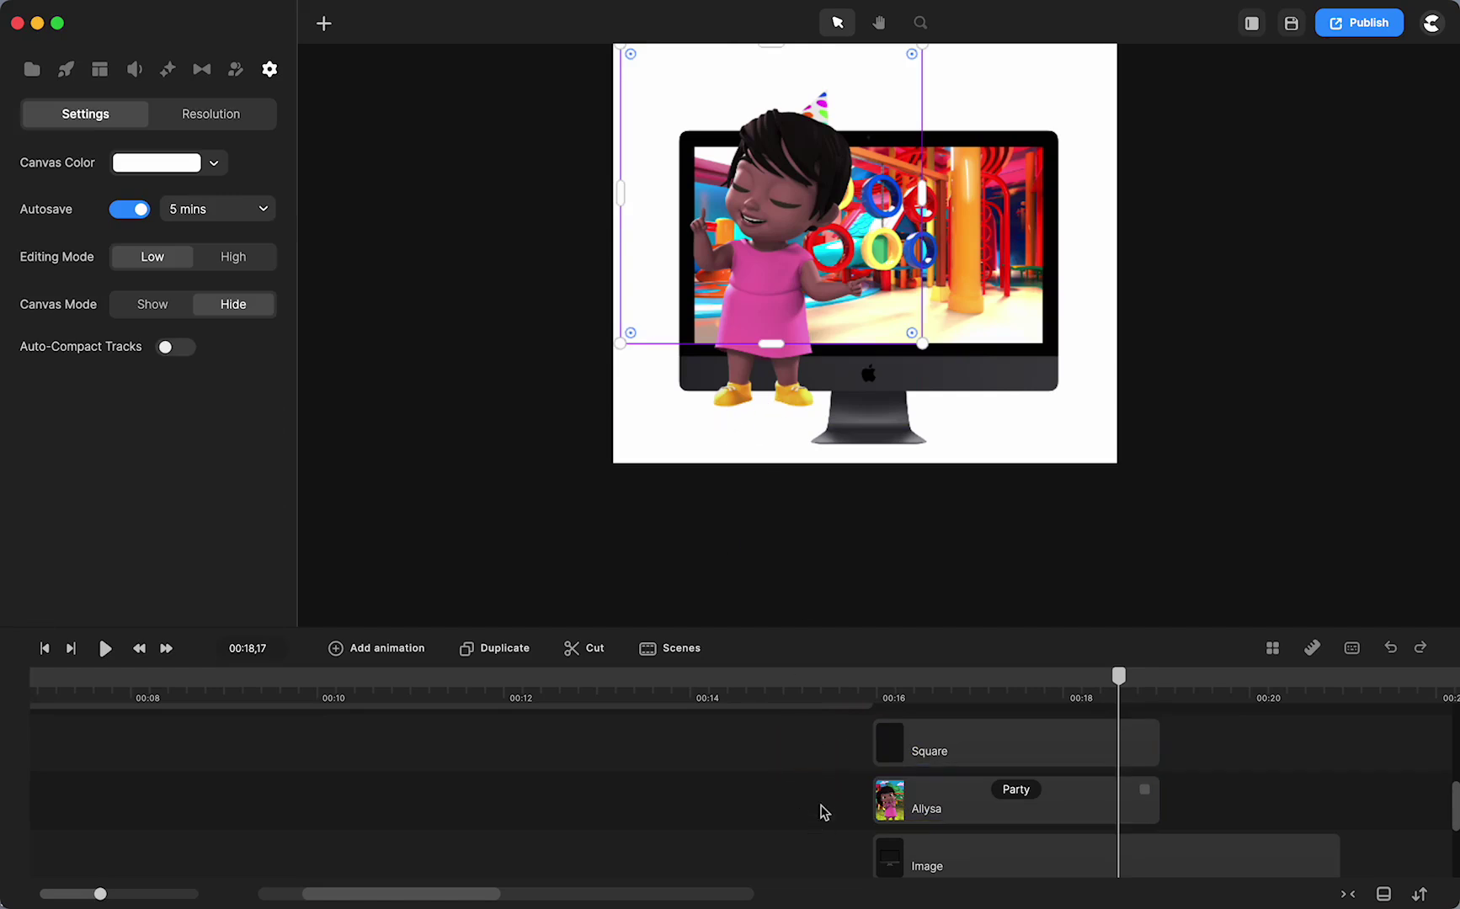
drag(840, 747, 919, 759)
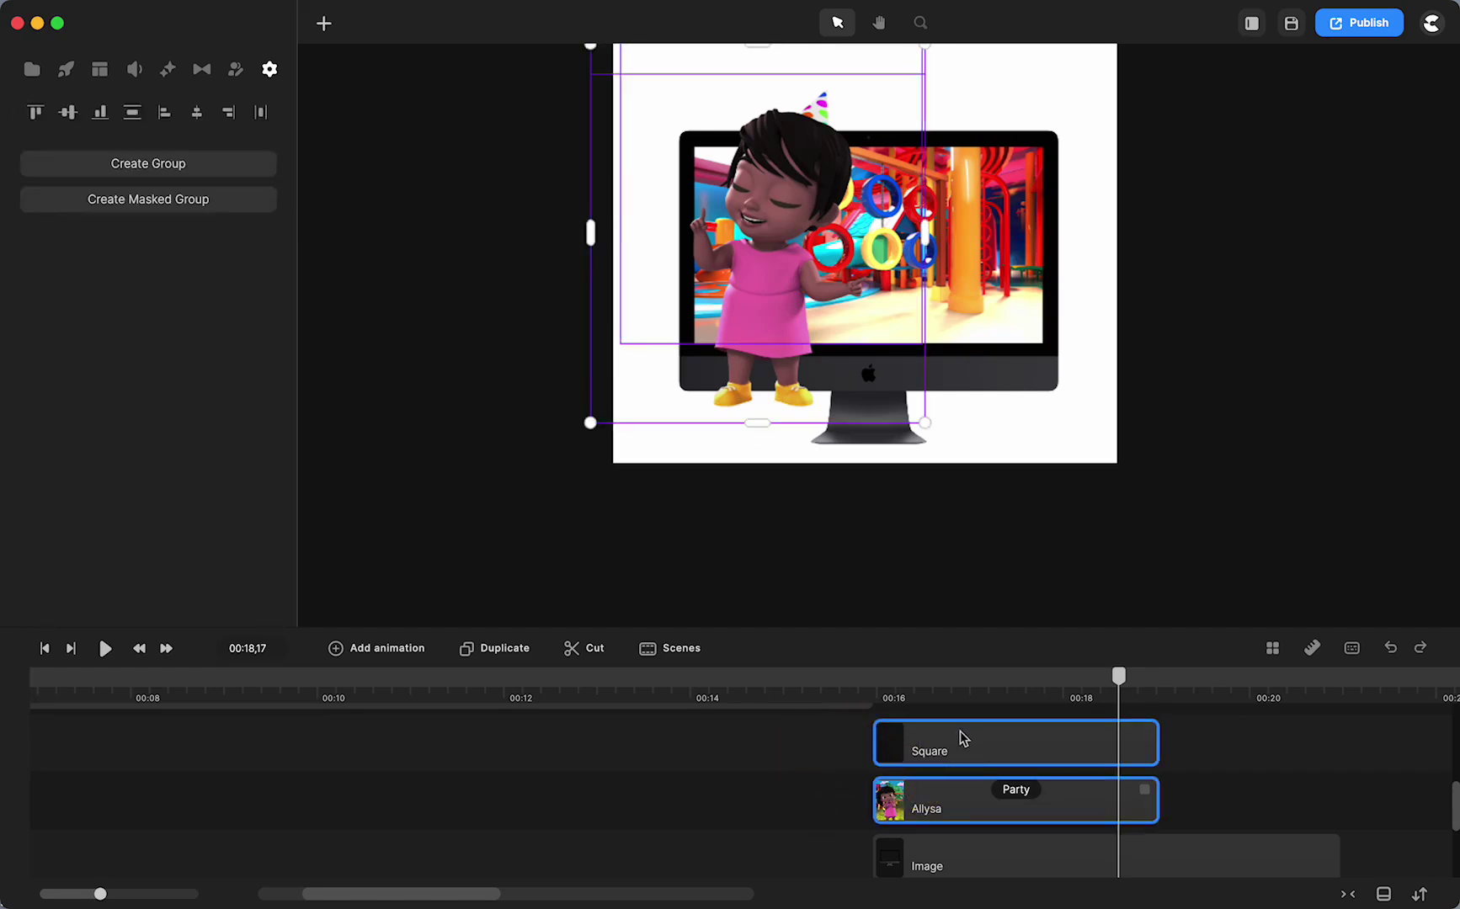
right_click(962, 736)
click(1026, 602)
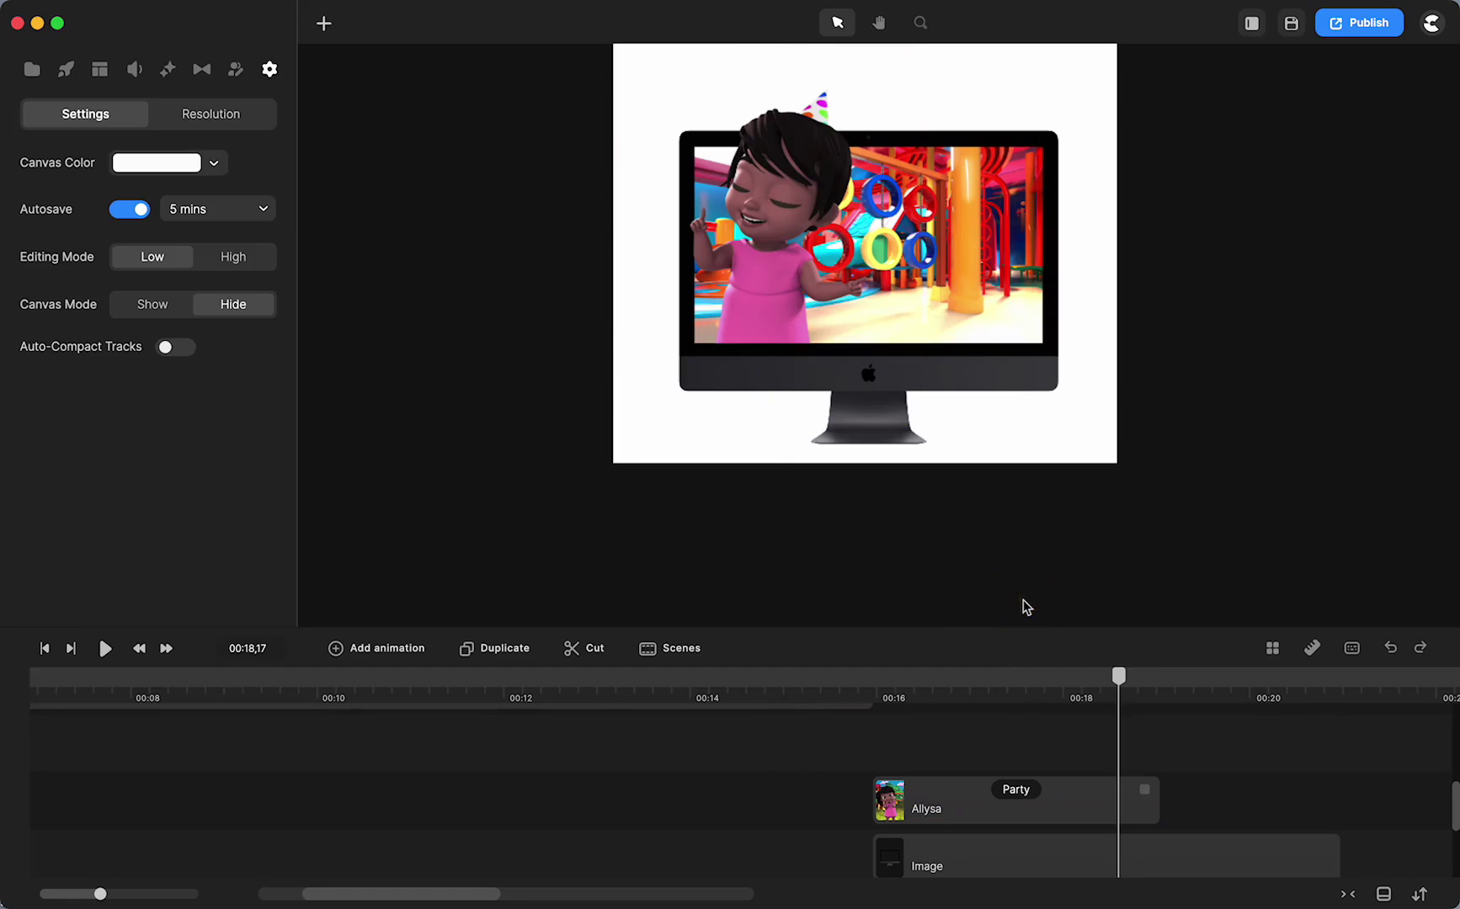
drag(1118, 692, 989, 747)
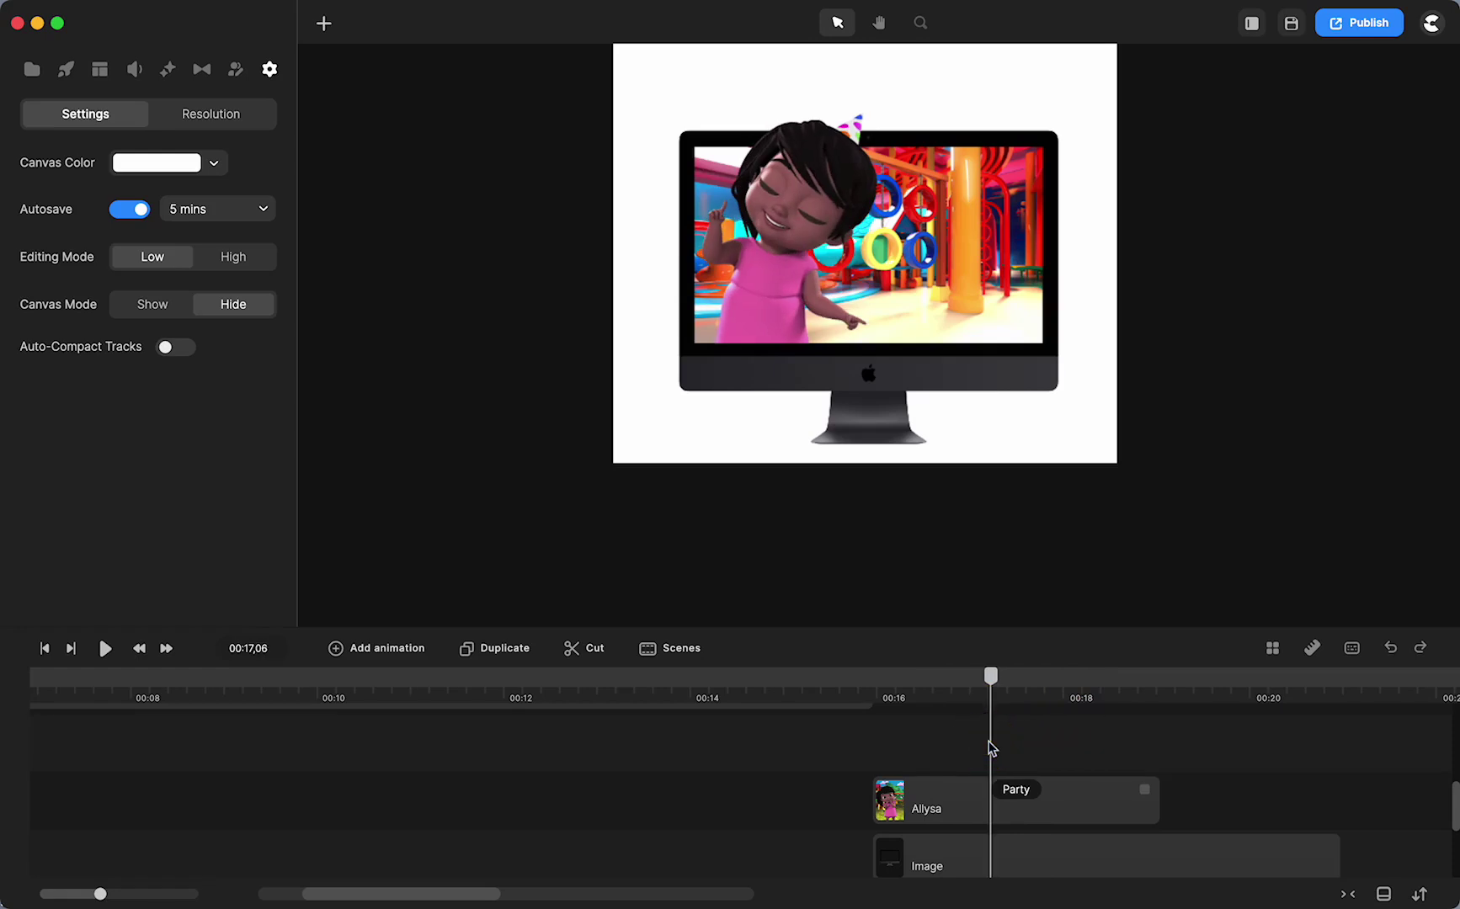